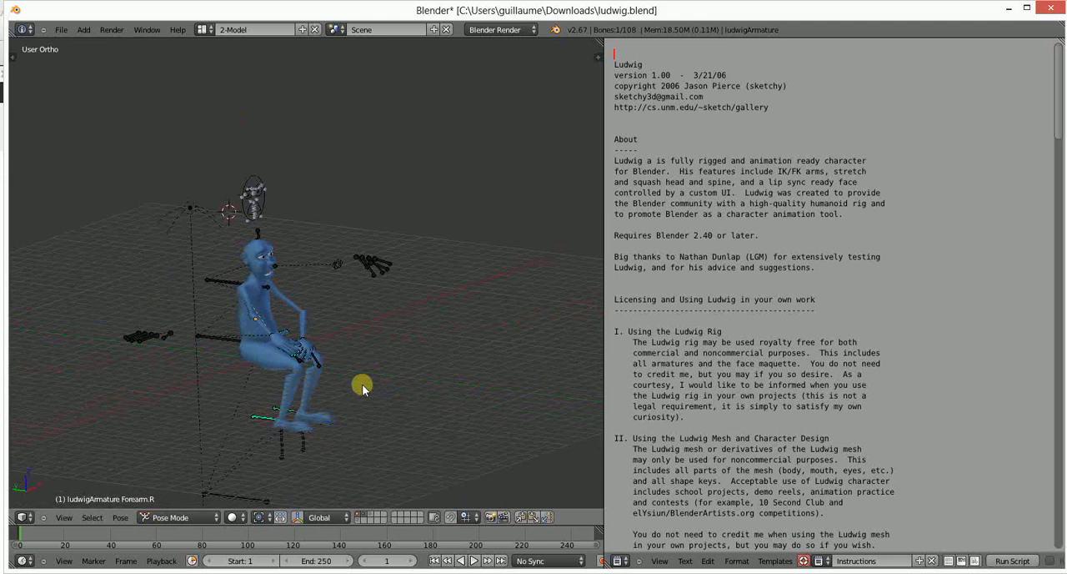
- Examine the version and date lines of the Ludwig instructions and view the posed character from another angle
{"action": "left_click", "coordinate": [698, 73]}
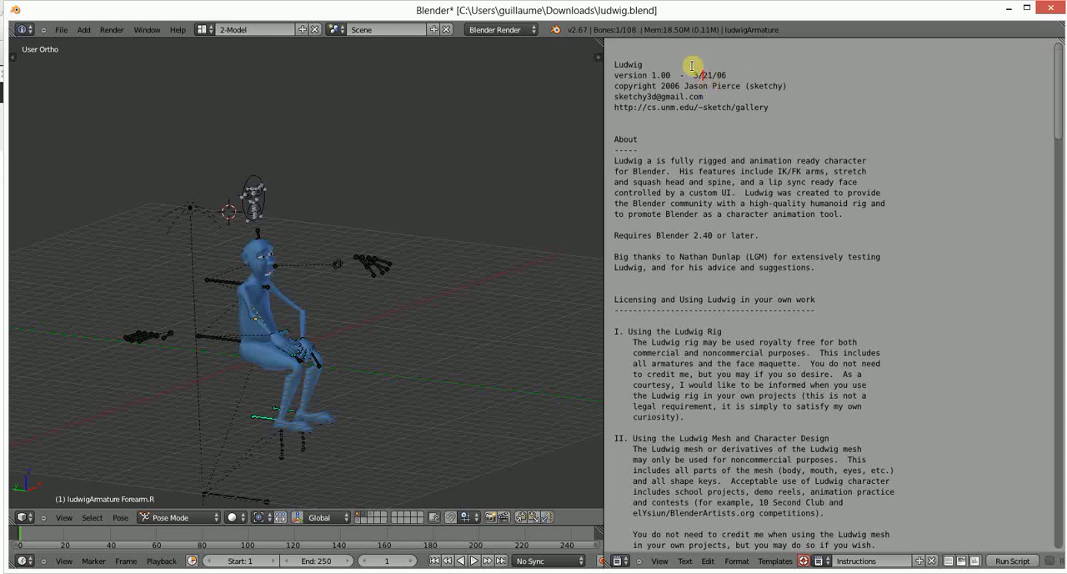
{"action": "double_click", "coordinate": [671, 86]}
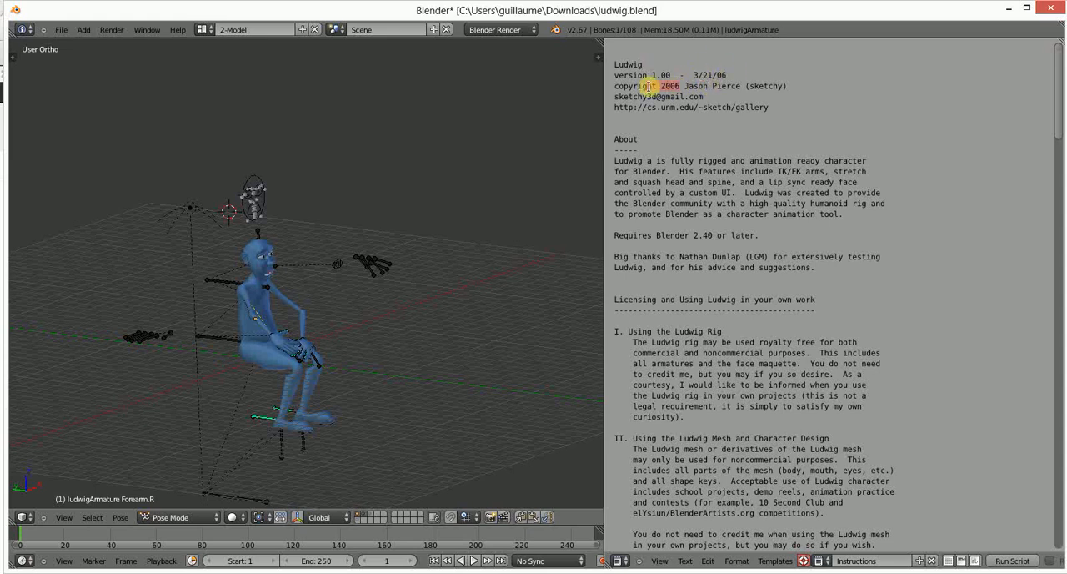
{"action": "left_click", "coordinate": [705, 74]}
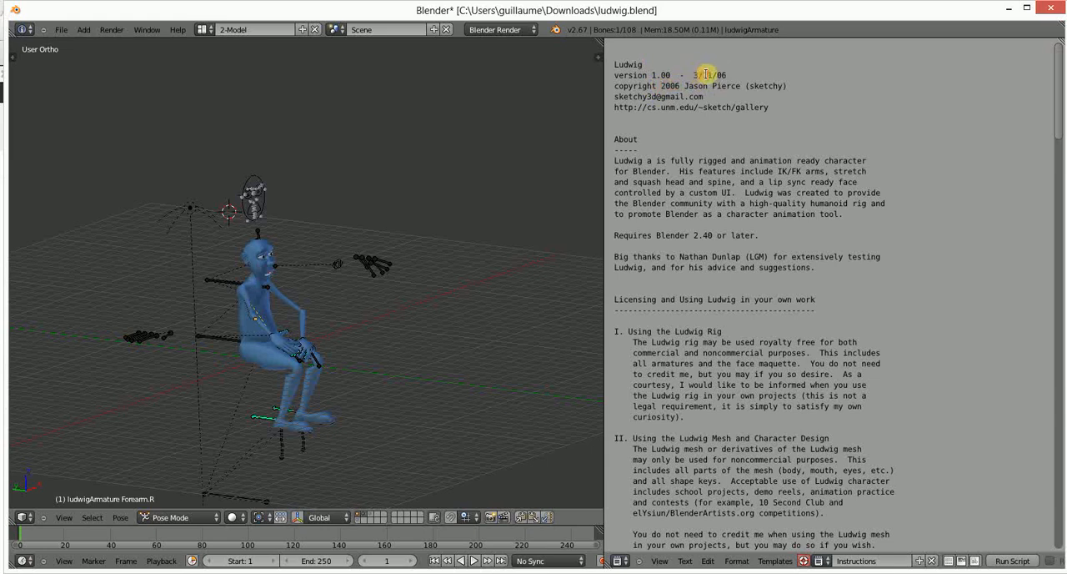
{"action": "left_click_drag", "start_coordinate": [708, 74], "coordinate": [716, 74]}
{"action": "left_click", "coordinate": [707, 75]}
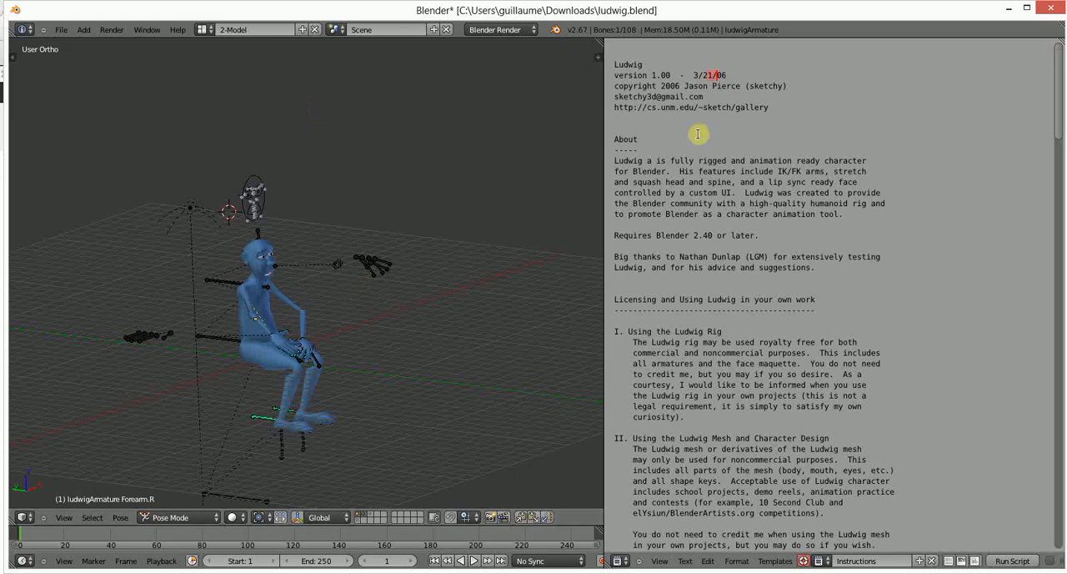
{"action": "scroll", "coordinate": [699, 133], "scroll_direction": "down", "scroll_amount": 4}
{"action": "scroll", "coordinate": [687, 175], "scroll_direction": "up", "scroll_amount": 4}
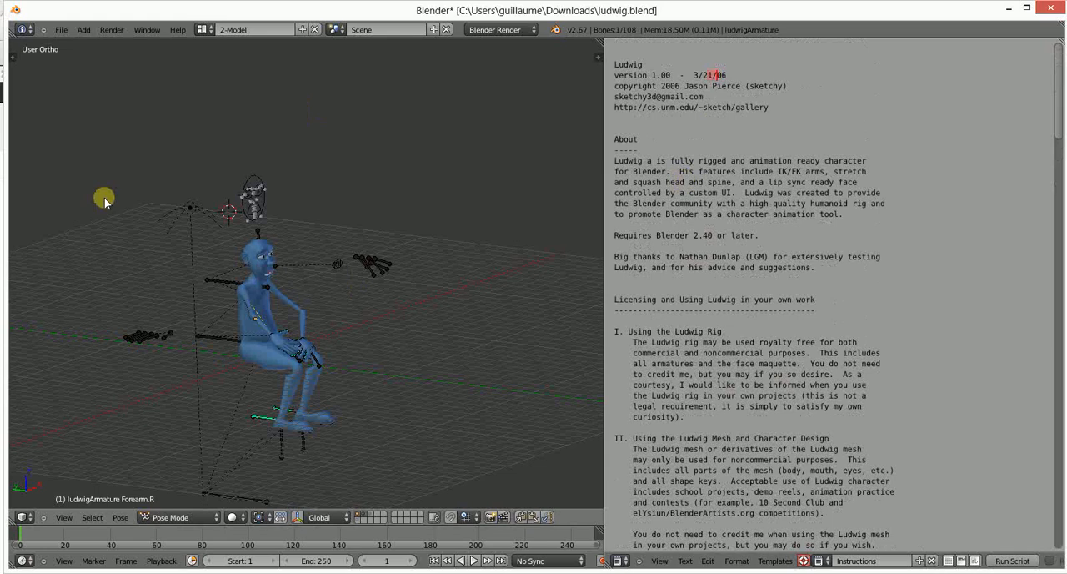
{"action": "middle_click_drag", "start_coordinate": [374, 393], "coordinate": [222, 412]}
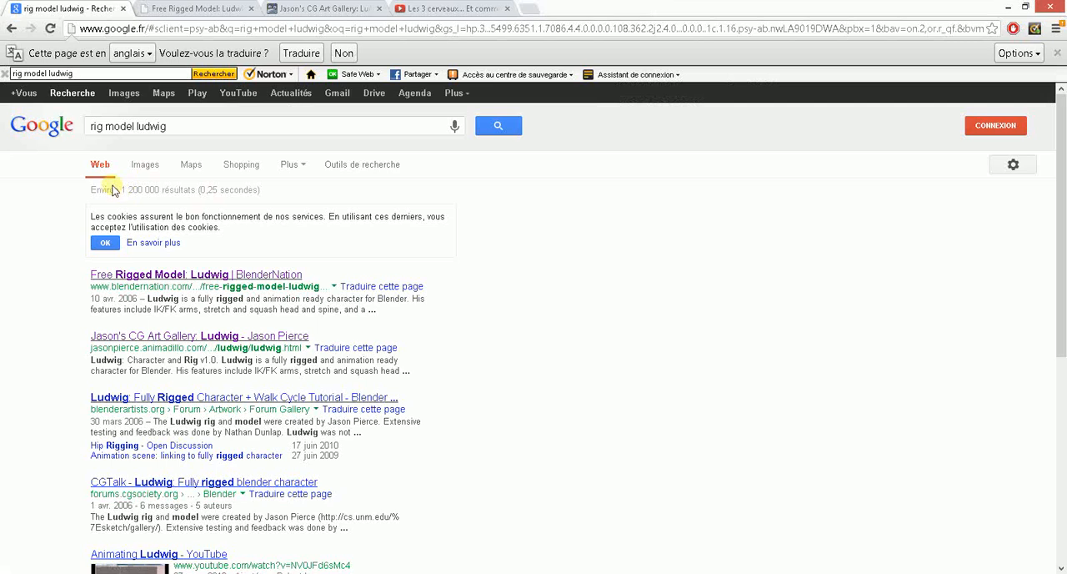
- Switch to the browser and examine the "rig model ludwig" search query and the blendernation.com result
{"action": "left_click", "coordinate": [97, 126]}
{"action": "left_click_drag", "start_coordinate": [92, 126], "coordinate": [182, 123]}
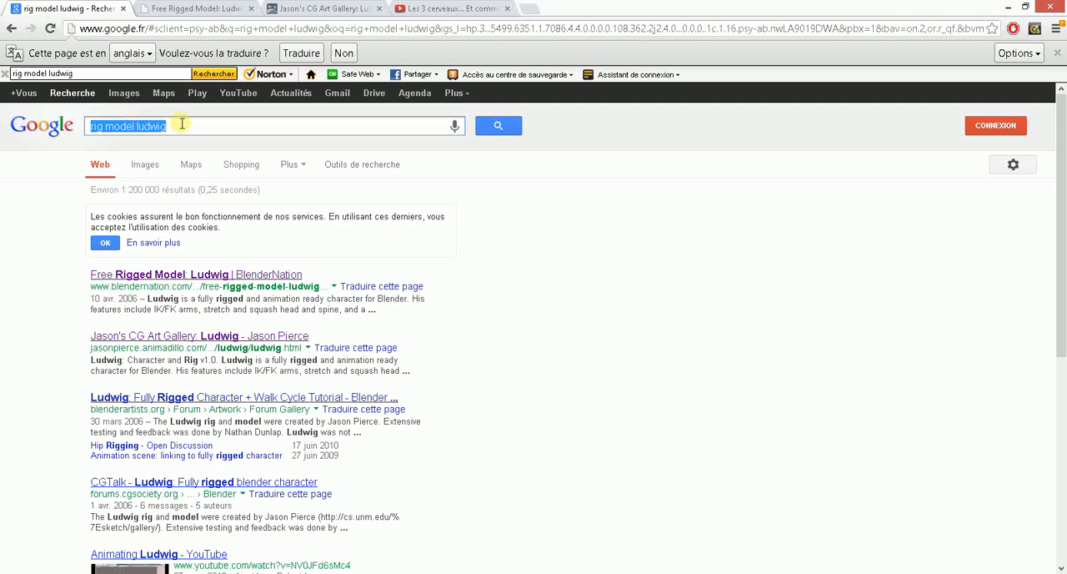
{"action": "left_click", "coordinate": [102, 125]}
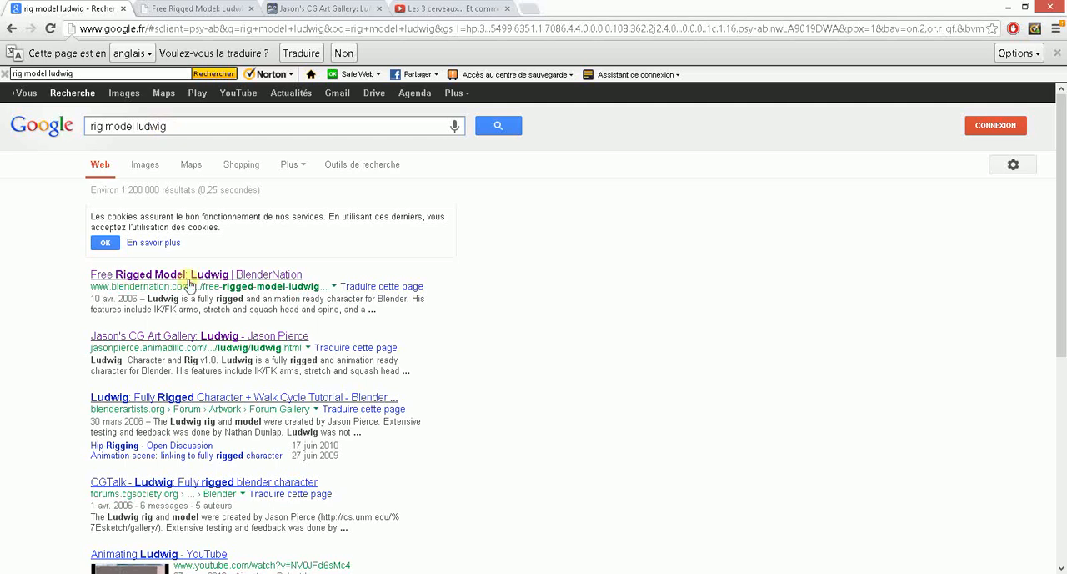
{"action": "left_click_drag", "start_coordinate": [113, 287], "coordinate": [190, 286]}
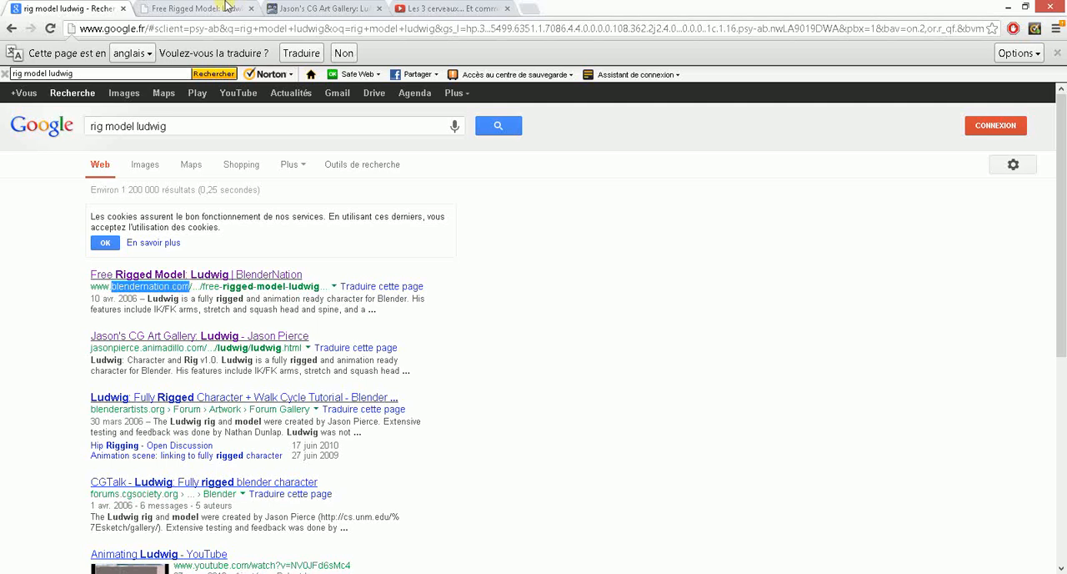
- Bring up the BlenderNation article "Free Rigged Model: Ludwig" and examine its title and credits
{"action": "left_click", "coordinate": [200, 8]}
{"action": "scroll", "coordinate": [400, 207], "scroll_direction": "up", "scroll_amount": 5}
{"action": "scroll", "coordinate": [442, 206], "scroll_direction": "down", "scroll_amount": 3}
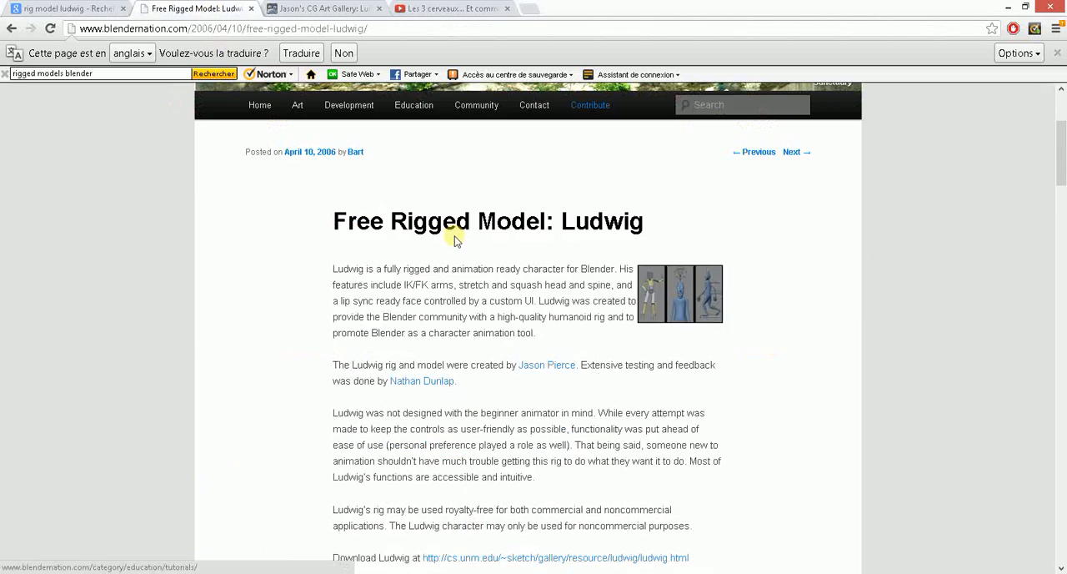
{"action": "left_click_drag", "start_coordinate": [334, 153], "coordinate": [665, 156]}
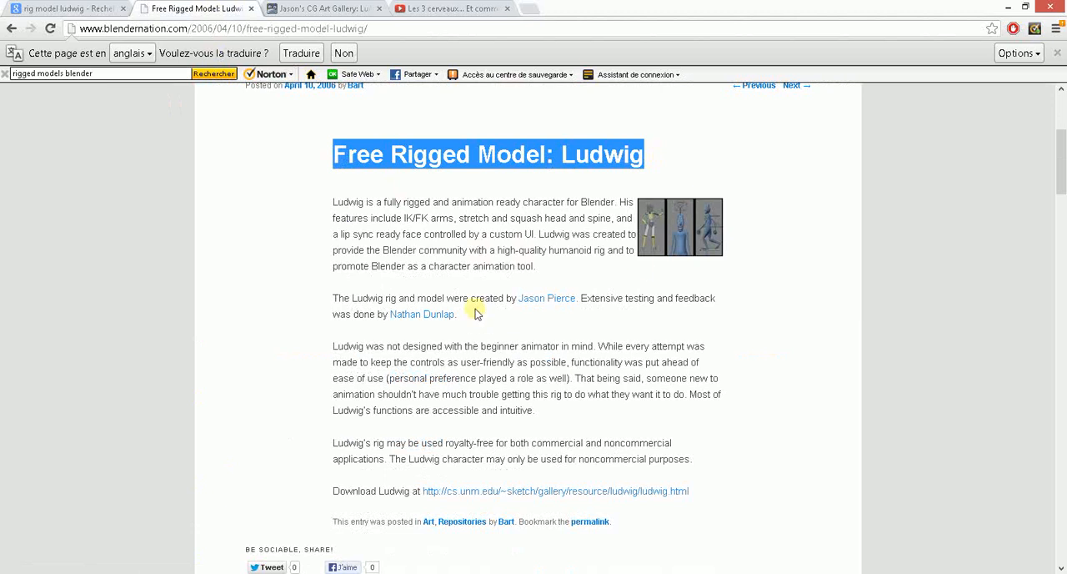
{"action": "left_click_drag", "start_coordinate": [351, 297], "coordinate": [488, 324]}
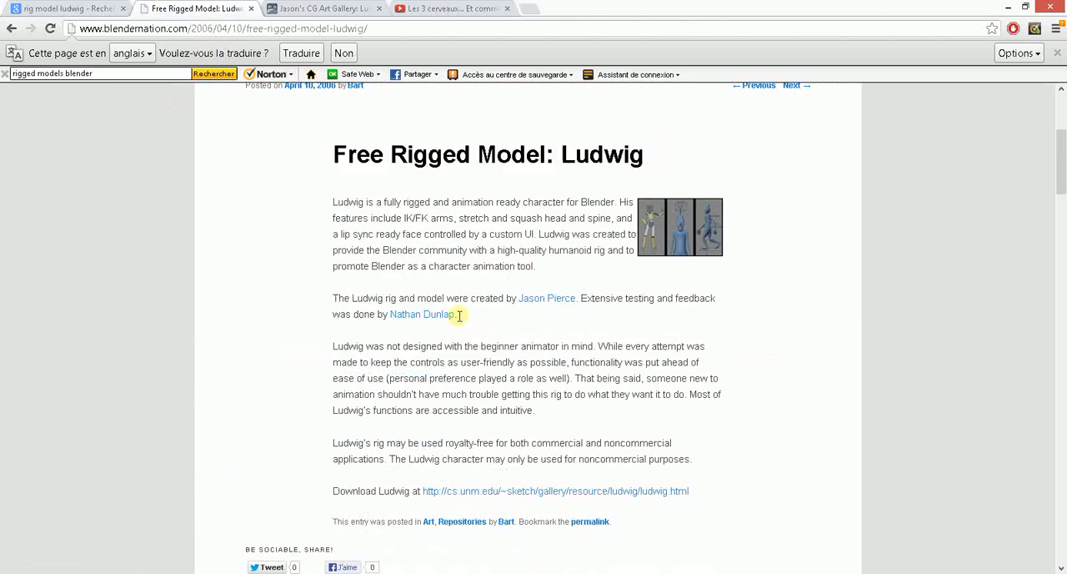
{"action": "left_click", "coordinate": [466, 323]}
- Bring up the "Ludwig: Character and Rig v1.0" page and check the file size given for the ludwig.blend download
{"action": "left_click", "coordinate": [317, 8]}
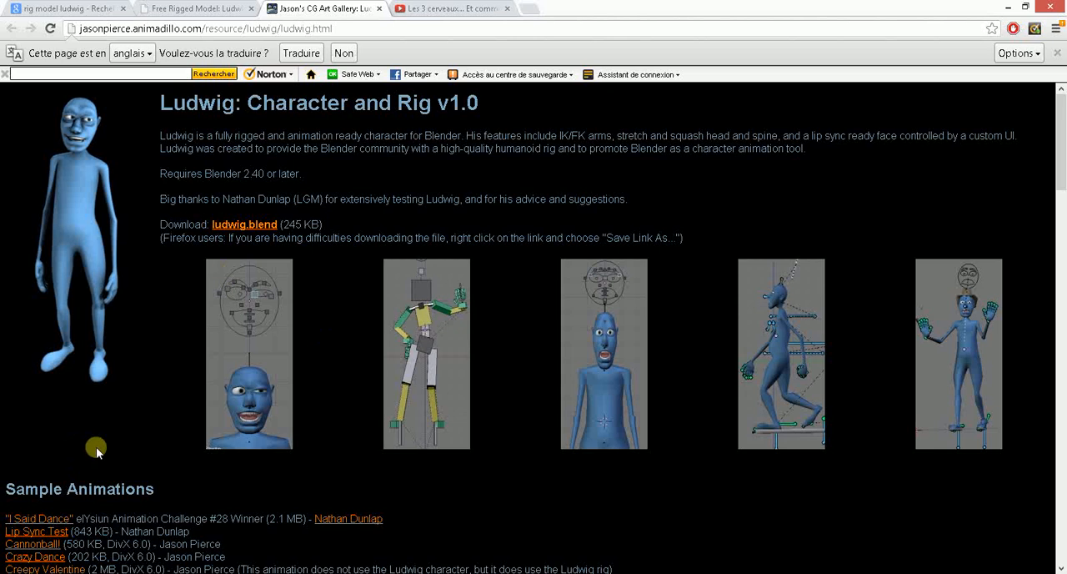
{"action": "scroll", "coordinate": [108, 438], "scroll_direction": "down", "scroll_amount": 1}
{"action": "scroll", "coordinate": [317, 365], "scroll_direction": "up", "scroll_amount": 1}
{"action": "left_click_drag", "start_coordinate": [288, 226], "coordinate": [319, 223]}
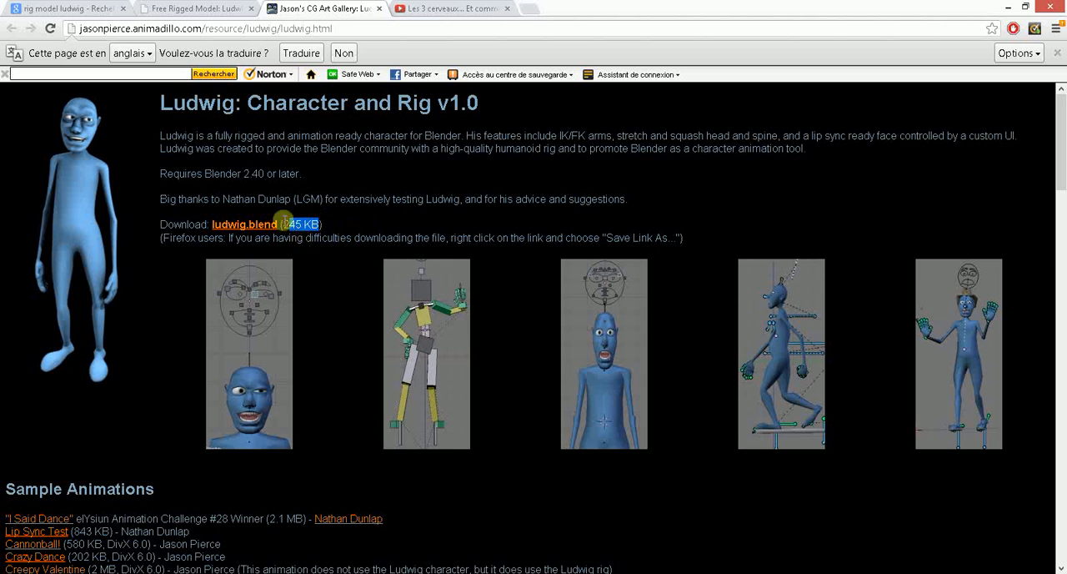
{"action": "left_click_drag", "start_coordinate": [283, 223], "coordinate": [296, 224]}
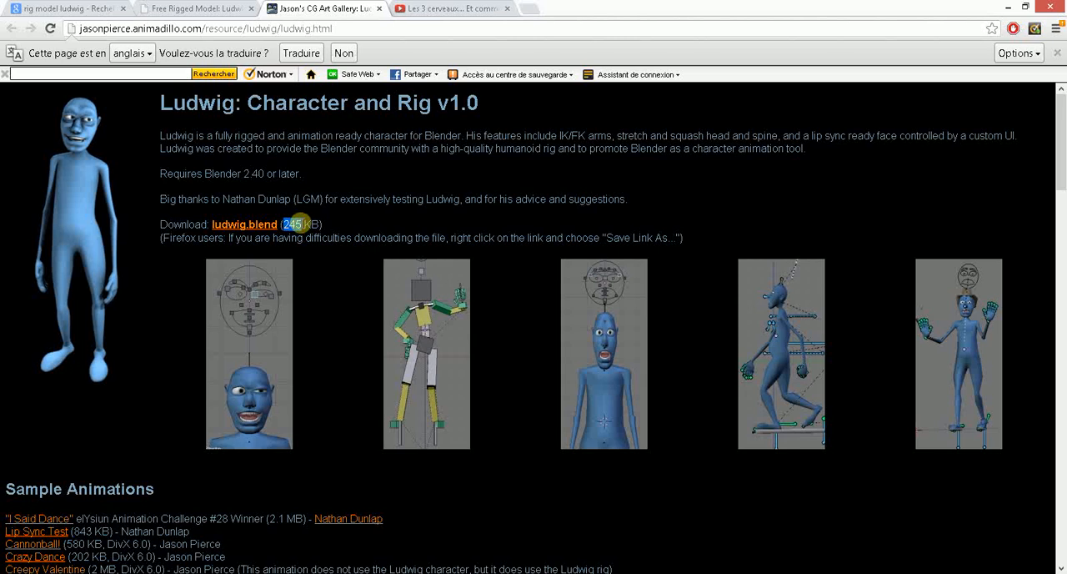
- Examine the sample animations and the body rig and controls instructions on the Ludwig page
{"action": "scroll", "coordinate": [275, 209], "scroll_direction": "down", "scroll_amount": 3}
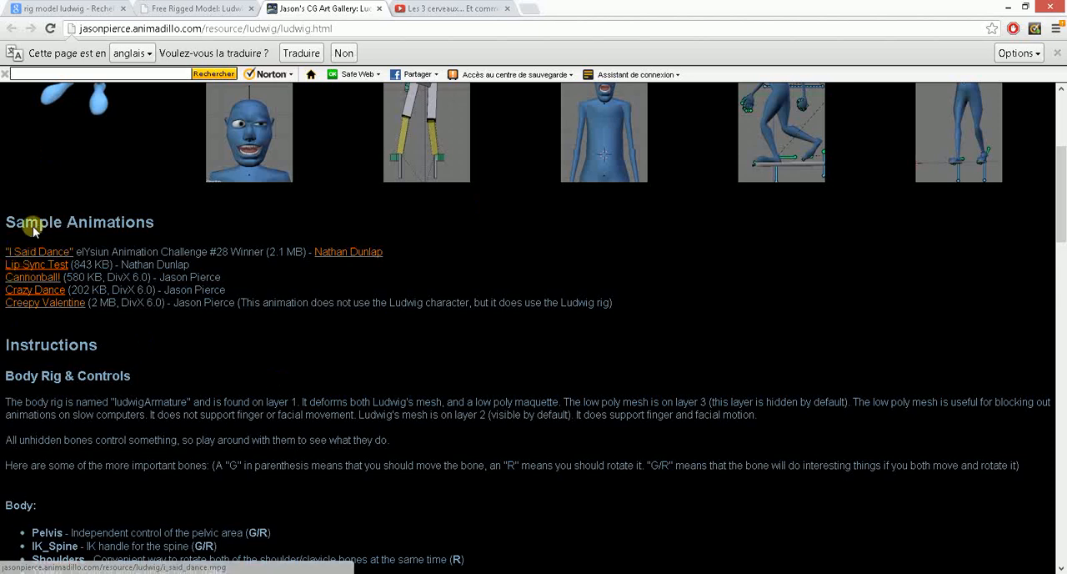
{"action": "scroll", "coordinate": [127, 310], "scroll_direction": "up", "scroll_amount": 2}
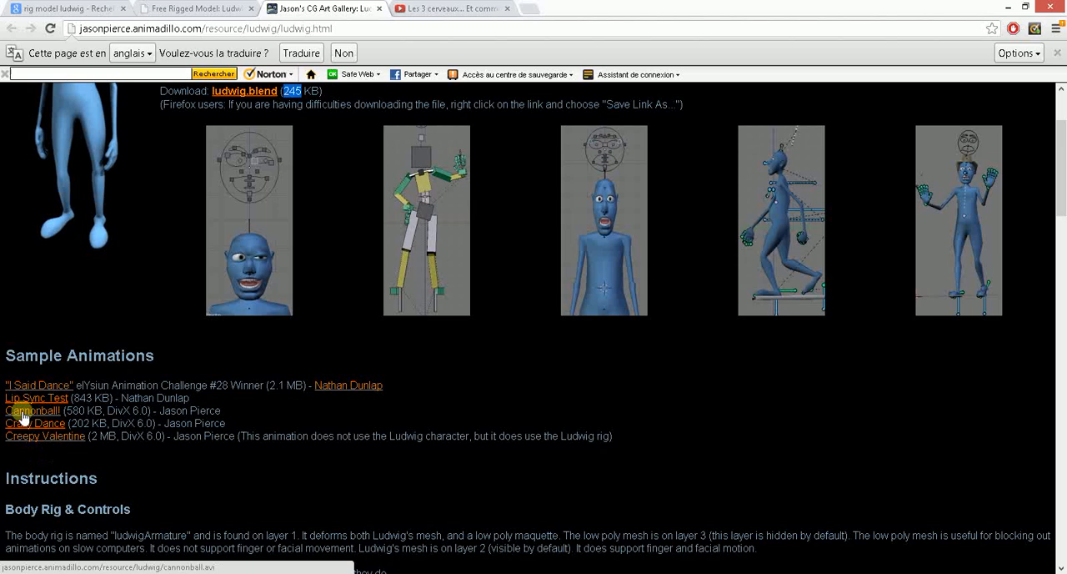
{"action": "left_click", "coordinate": [63, 409]}
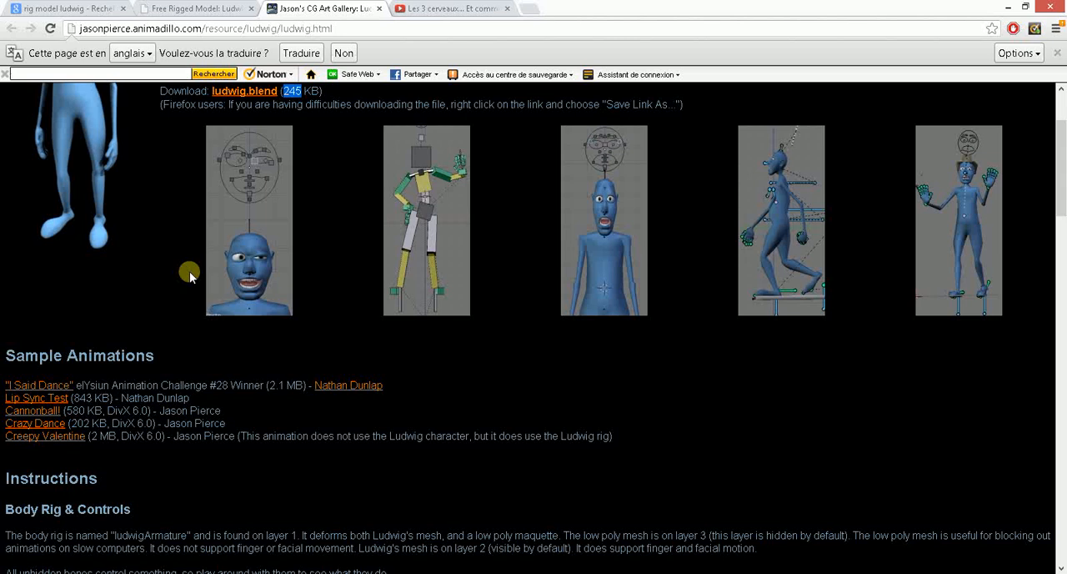
{"action": "scroll", "coordinate": [102, 350], "scroll_direction": "down", "scroll_amount": 1}
{"action": "scroll", "coordinate": [102, 350], "scroll_direction": "down", "scroll_amount": 3}
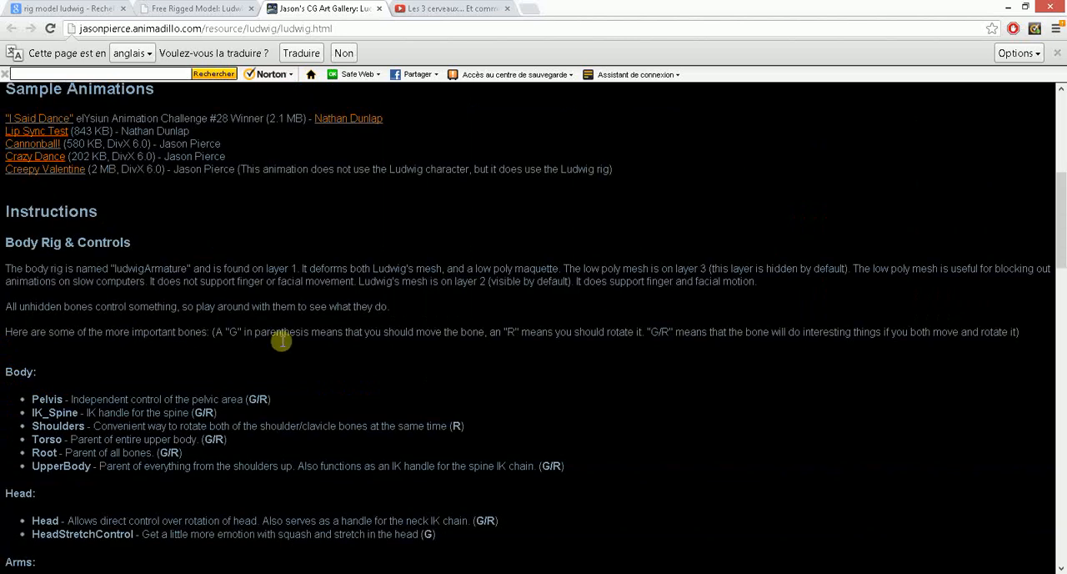
{"action": "scroll", "coordinate": [282, 341], "scroll_direction": "up", "scroll_amount": 6}
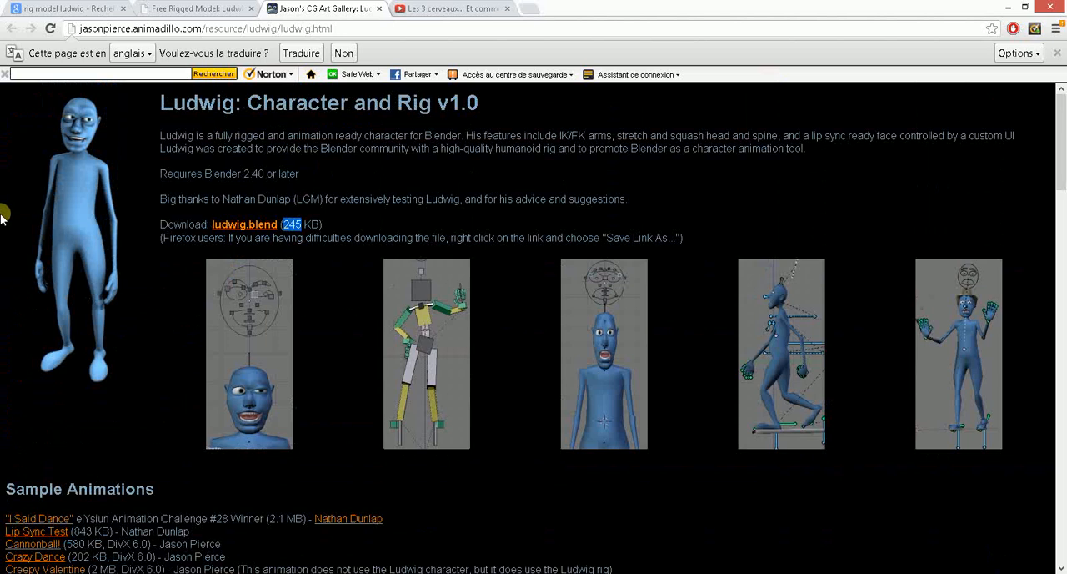
{"action": "scroll", "coordinate": [173, 340], "scroll_direction": "down", "scroll_amount": 7}
{"action": "scroll", "coordinate": [174, 340], "scroll_direction": "down", "scroll_amount": 2}
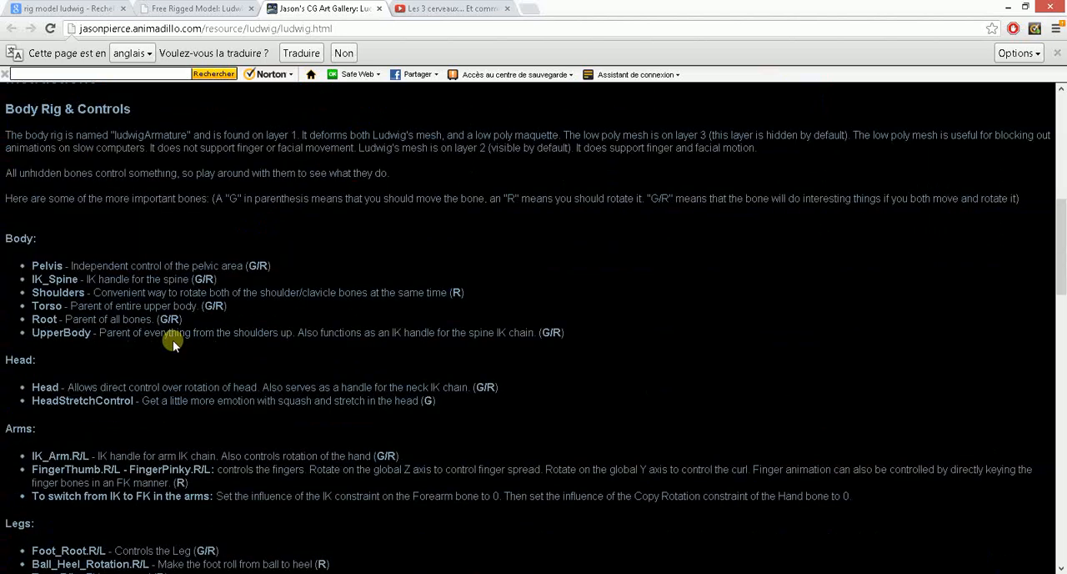
{"action": "scroll", "coordinate": [225, 346], "scroll_direction": "up", "scroll_amount": 9}
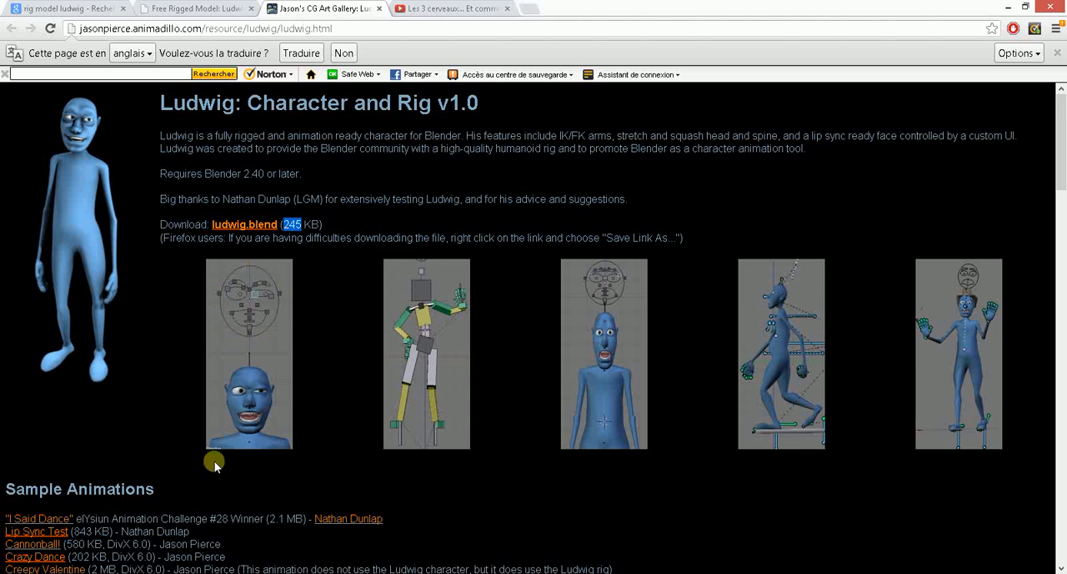
- Switch to Blender and examine the seated Ludwig character, its face, and the facial control rig above its head
{"action": "mouse_move", "coordinate": [242, 563]}
{"action": "left_click", "coordinate": [276, 504]}
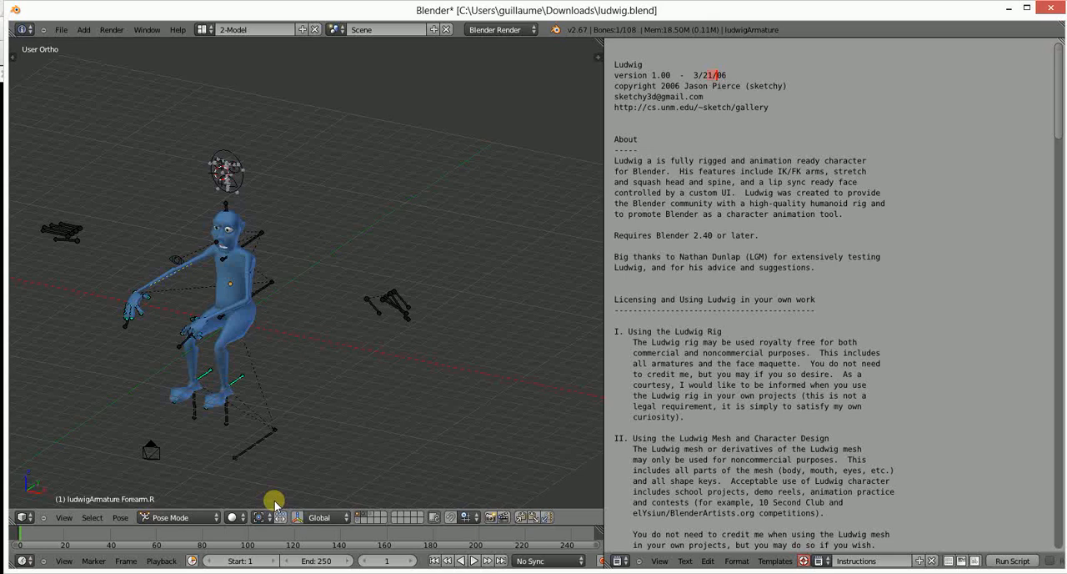
{"action": "middle_click_drag", "start_coordinate": [151, 284], "coordinate": [262, 237]}
{"action": "scroll", "coordinate": [207, 254], "scroll_direction": "up", "scroll_amount": 3}
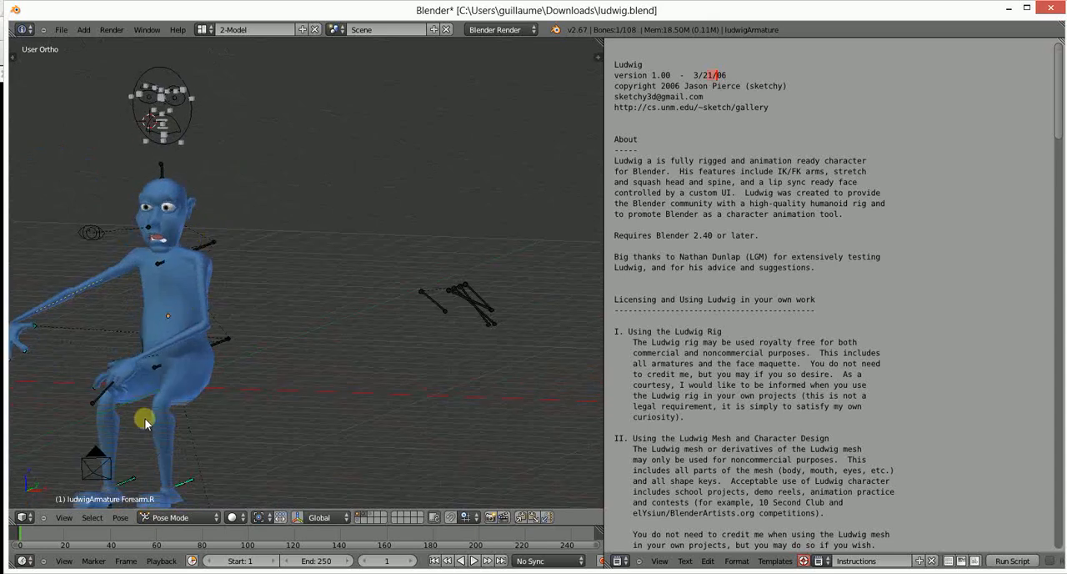
{"action": "scroll", "coordinate": [145, 423], "scroll_direction": "down", "scroll_amount": 3}
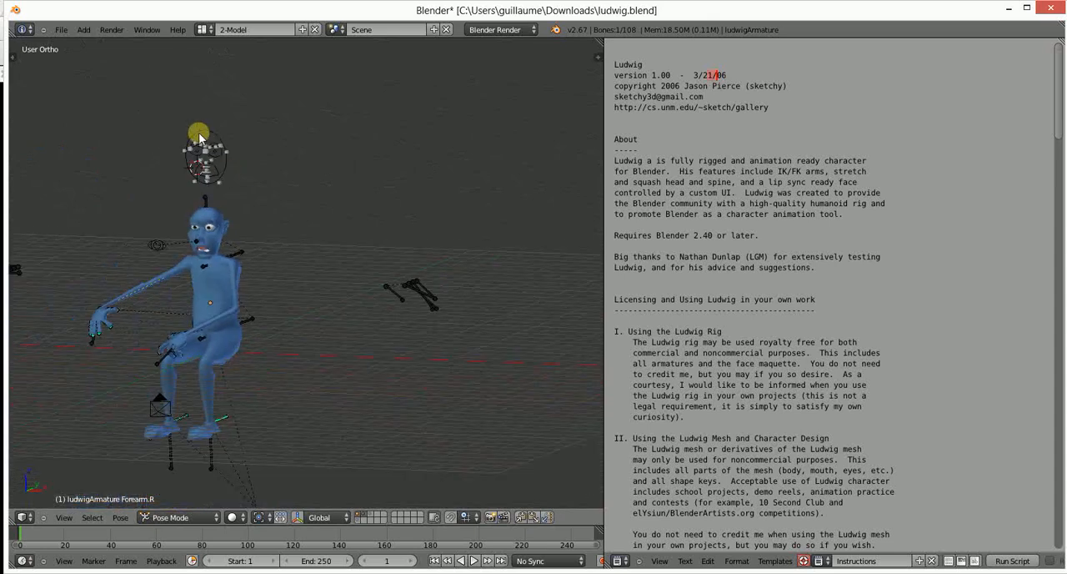
{"action": "scroll", "coordinate": [119, 243], "scroll_direction": "up", "scroll_amount": 5}
{"action": "scroll", "coordinate": [109, 162], "scroll_direction": "down", "scroll_amount": 2}
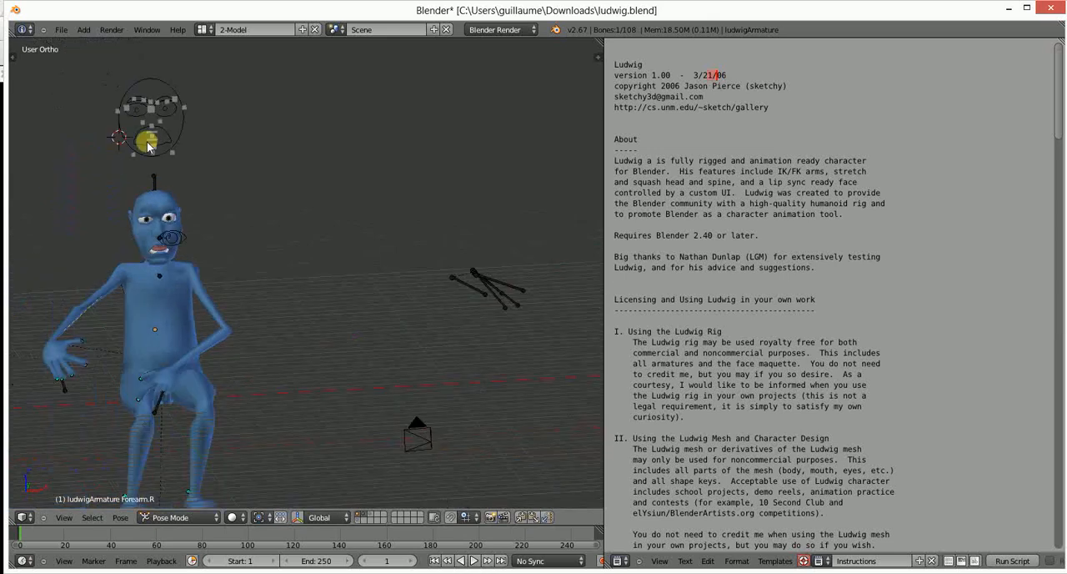
{"action": "scroll", "coordinate": [106, 226], "scroll_direction": "up", "scroll_amount": 2}
{"action": "middle_click_drag", "start_coordinate": [186, 248], "coordinate": [398, 296], "text": "shift"}
{"action": "scroll", "coordinate": [351, 269], "scroll_direction": "up", "scroll_amount": 3}
{"action": "middle_click_drag", "start_coordinate": [350, 269], "coordinate": [344, 375], "text": "shift"}
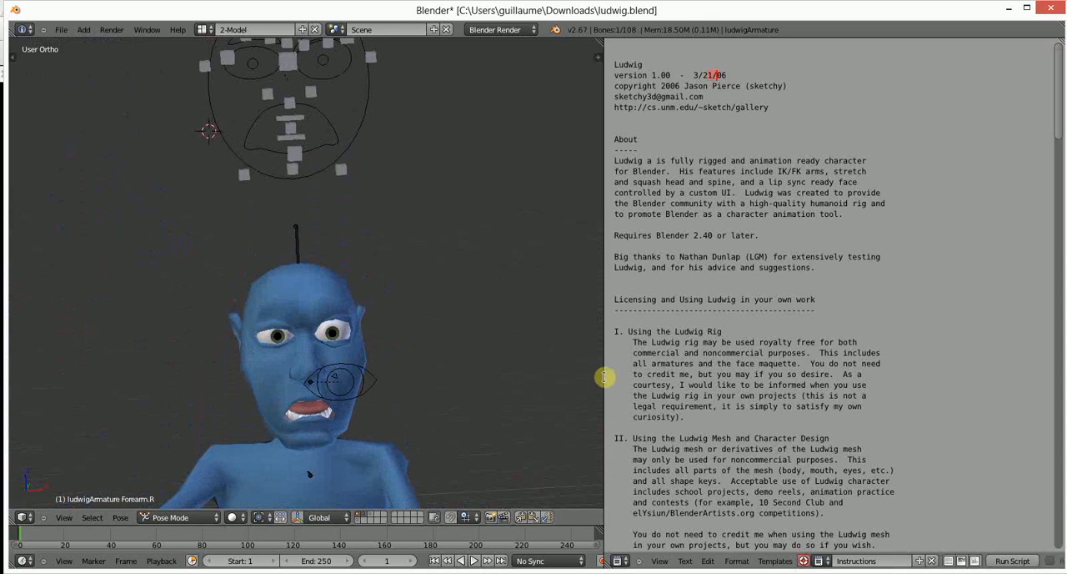
- Widen the 3D view by narrowing the instructions text area, with Ludwig's head and face controls in view
{"action": "left_click_drag", "start_coordinate": [602, 377], "coordinate": [836, 375]}
{"action": "middle_click_drag", "start_coordinate": [467, 274], "coordinate": [431, 326]}
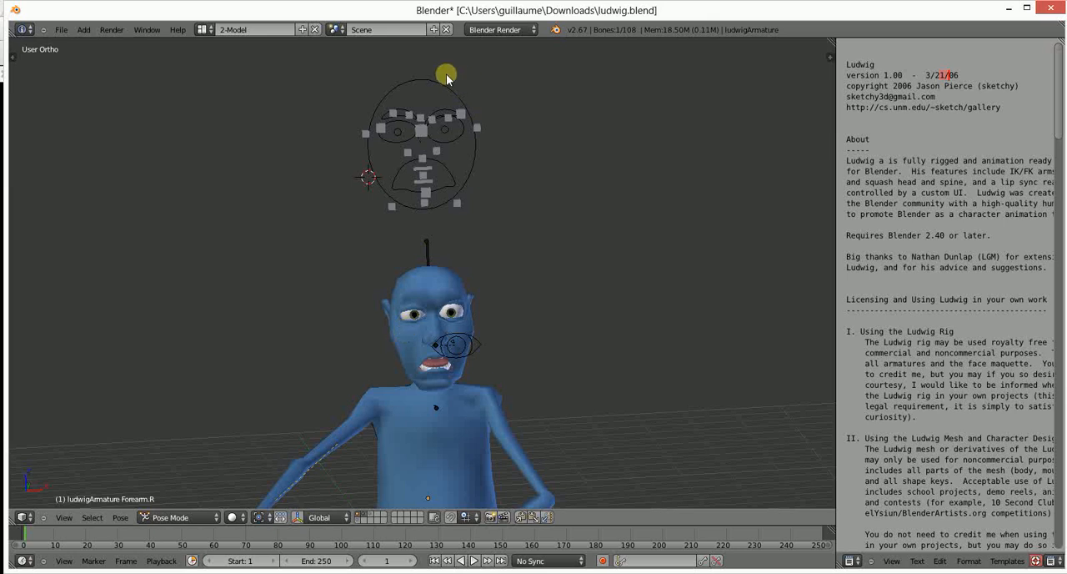
{"action": "scroll", "coordinate": [415, 350], "scroll_direction": "up", "scroll_amount": 2}
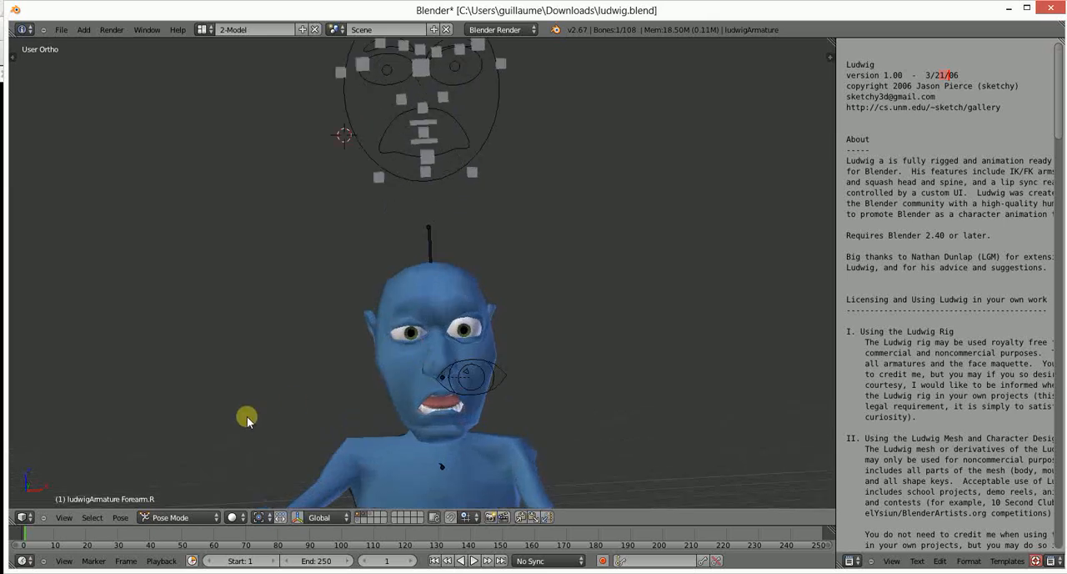
- Switch to the browser and open youtube.com in a new tab
{"action": "left_click", "coordinate": [179, 572]}
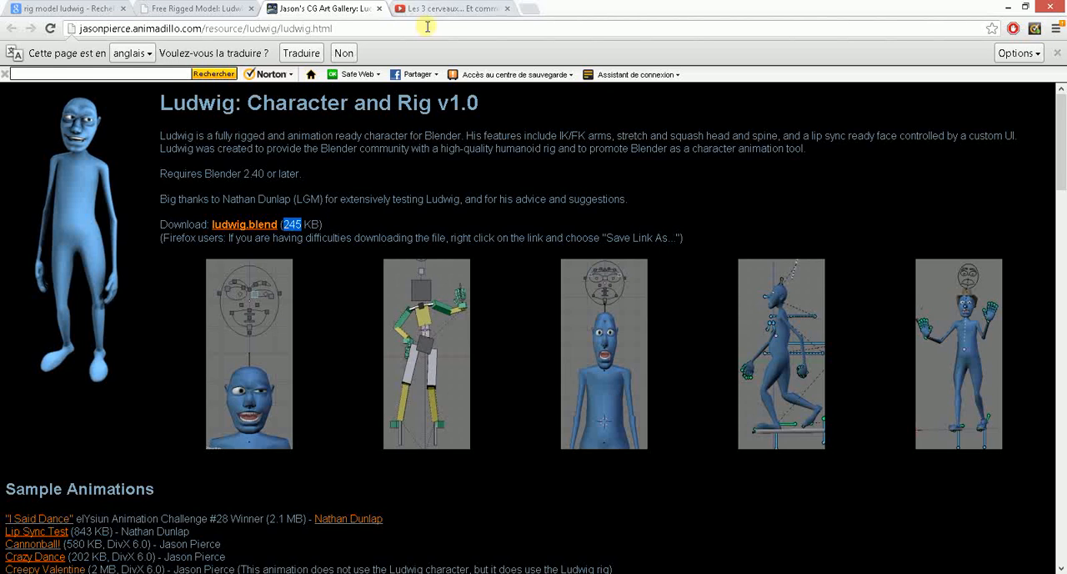
{"action": "left_click", "coordinate": [527, 10]}
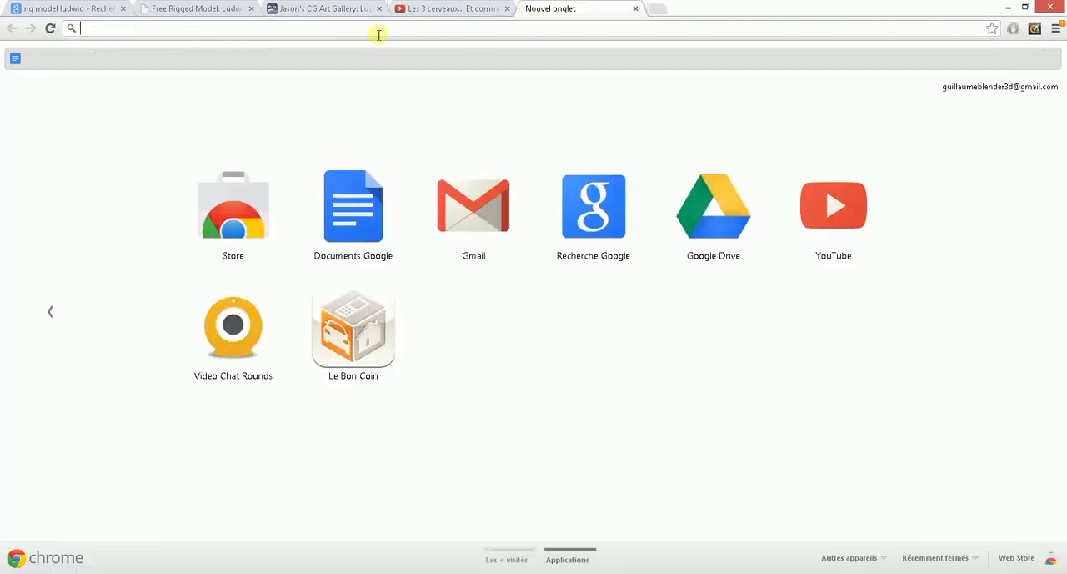
{"action": "type", "text": "youtube.com"}
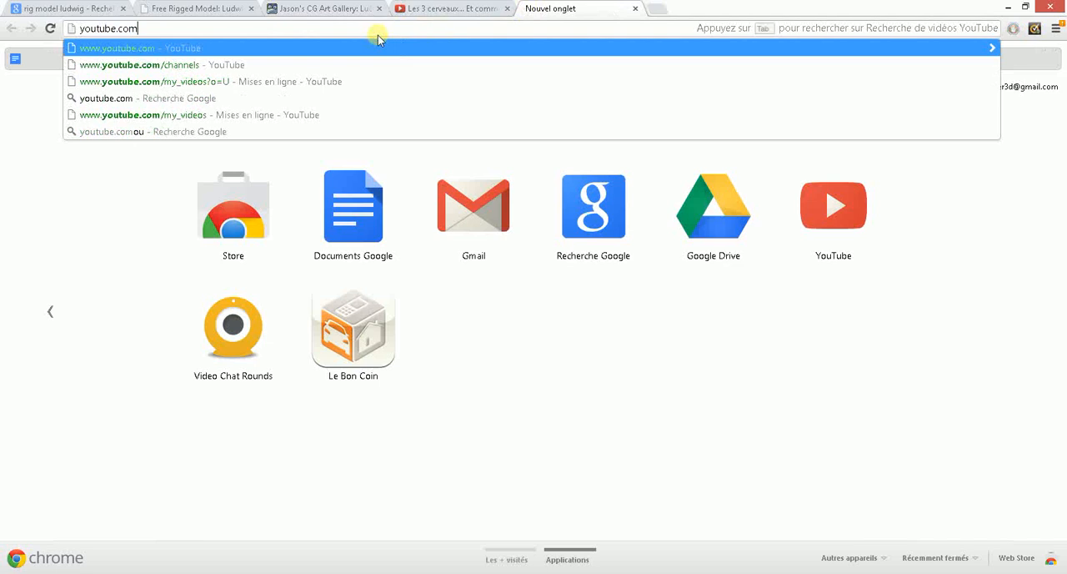
{"action": "key", "text": "Return"}
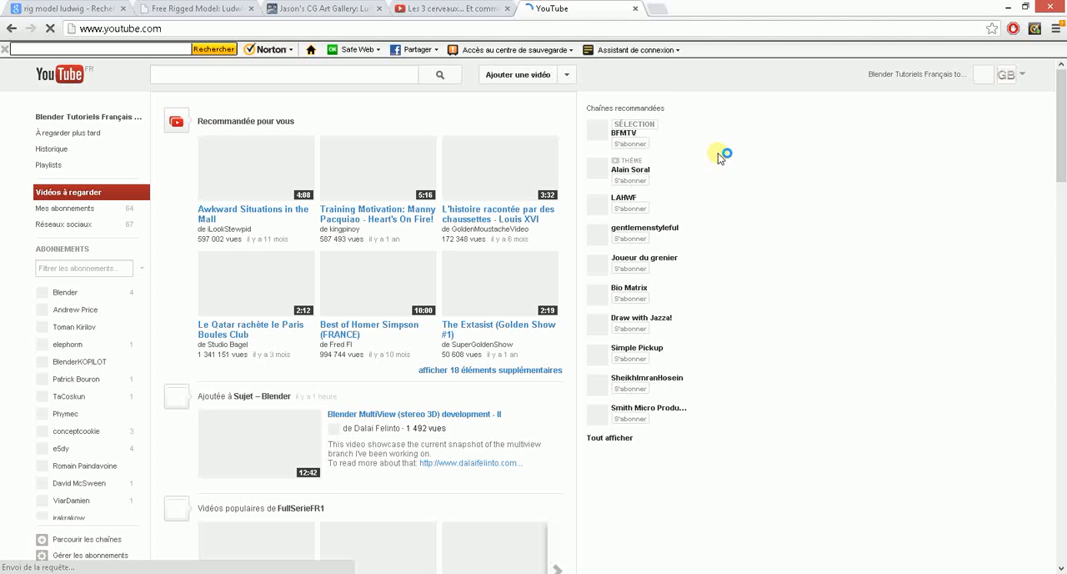
- Open the channel's video manager and sort the uploaded videos by "Les plus regardées"
{"action": "left_click", "coordinate": [1024, 78]}
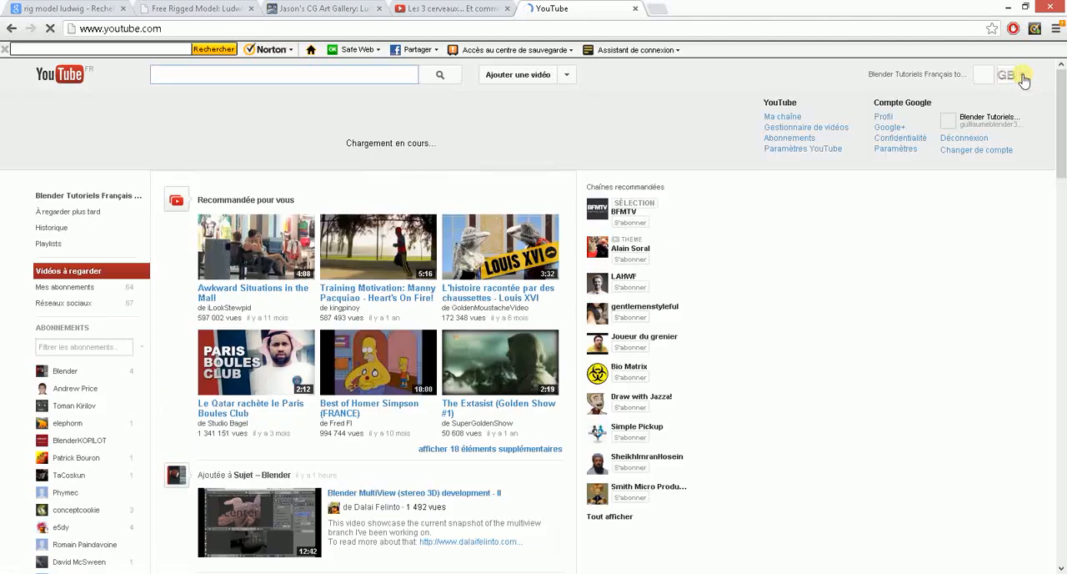
{"action": "left_click", "coordinate": [798, 152]}
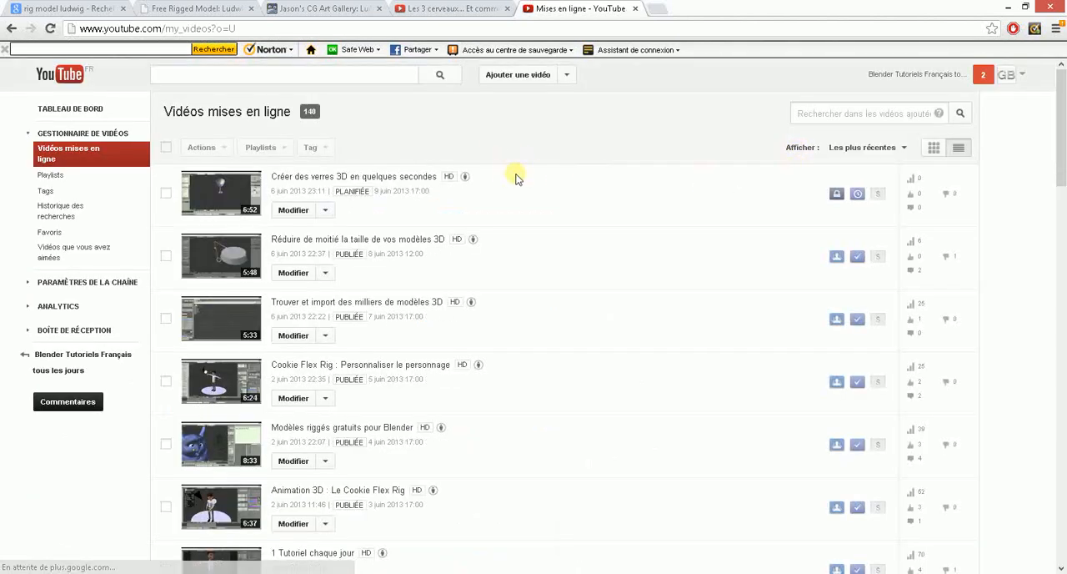
{"action": "left_click", "coordinate": [890, 149]}
{"action": "left_click", "coordinate": [852, 170]}
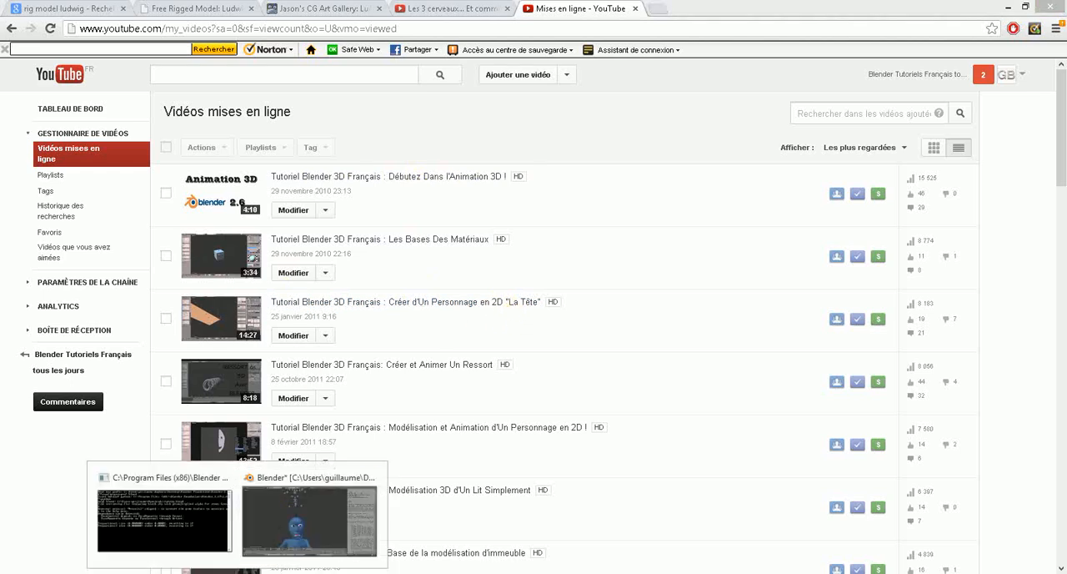
- Switch to Blender and lower the BrowPosition.L control over the left eye on Ludwig's facial rig
{"action": "left_click", "coordinate": [292, 523]}
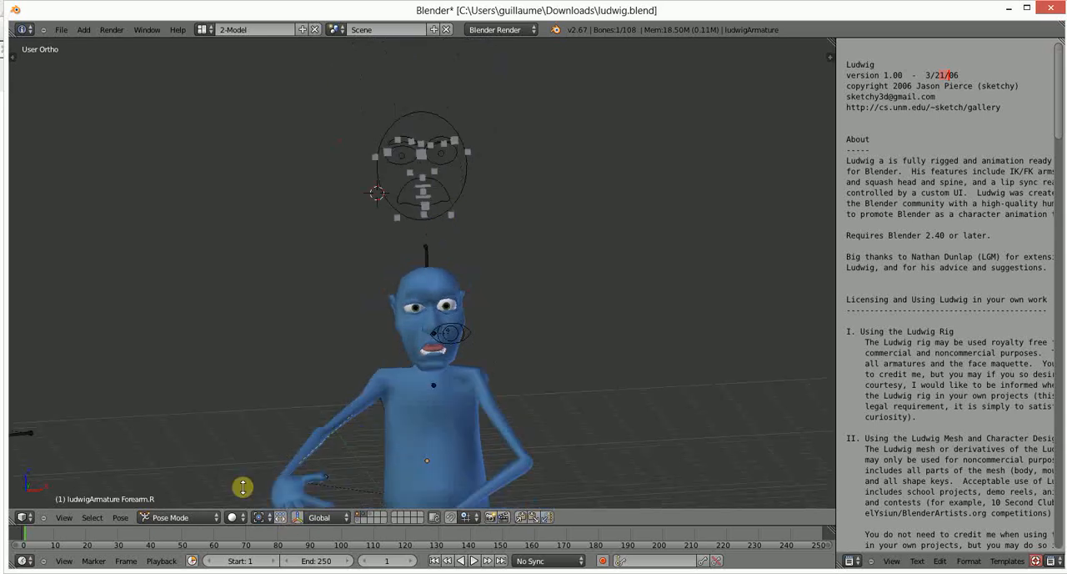
{"action": "scroll", "coordinate": [424, 336], "scroll_direction": "up", "scroll_amount": 2}
{"action": "mouse_move", "coordinate": [538, 317]}
{"action": "middle_mouse_down"}
{"action": "mouse_move", "coordinate": [503, 326]}
{"action": "mouse_move", "coordinate": [531, 322]}
{"action": "middle_mouse_up"}
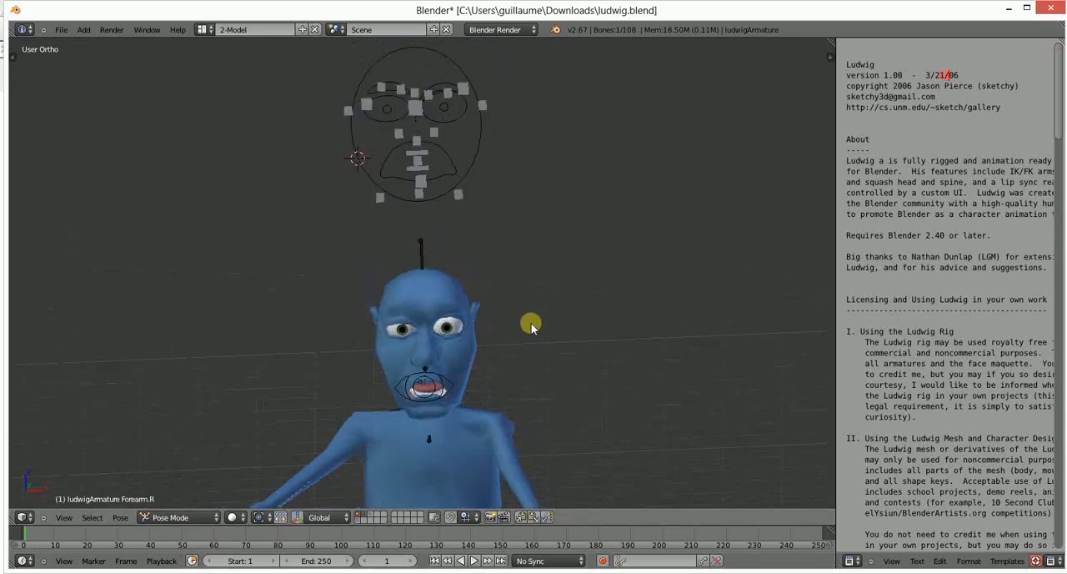
{"action": "right_click", "coordinate": [446, 91]}
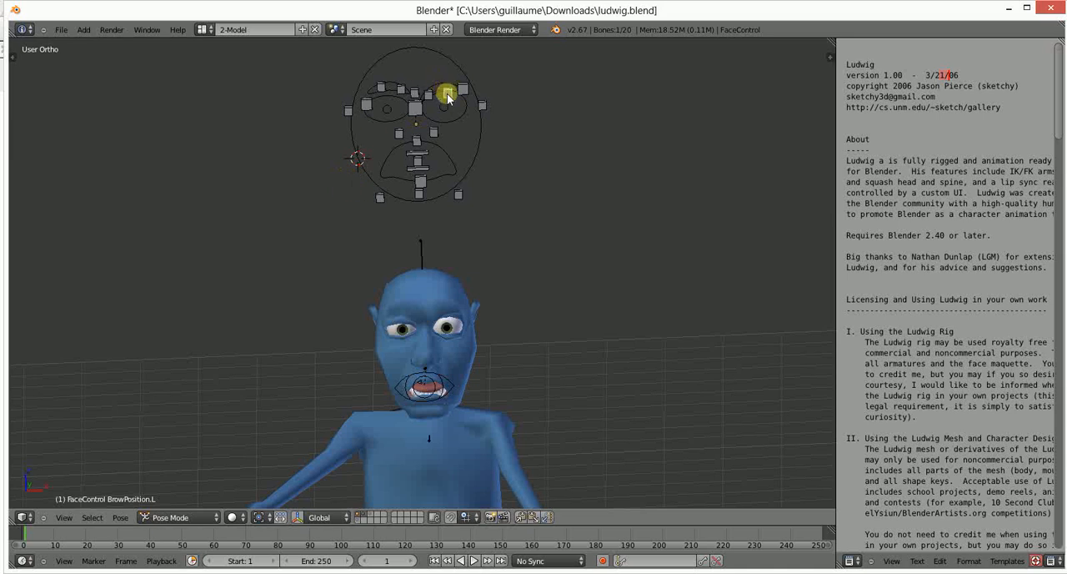
{"action": "key", "text": "g"}
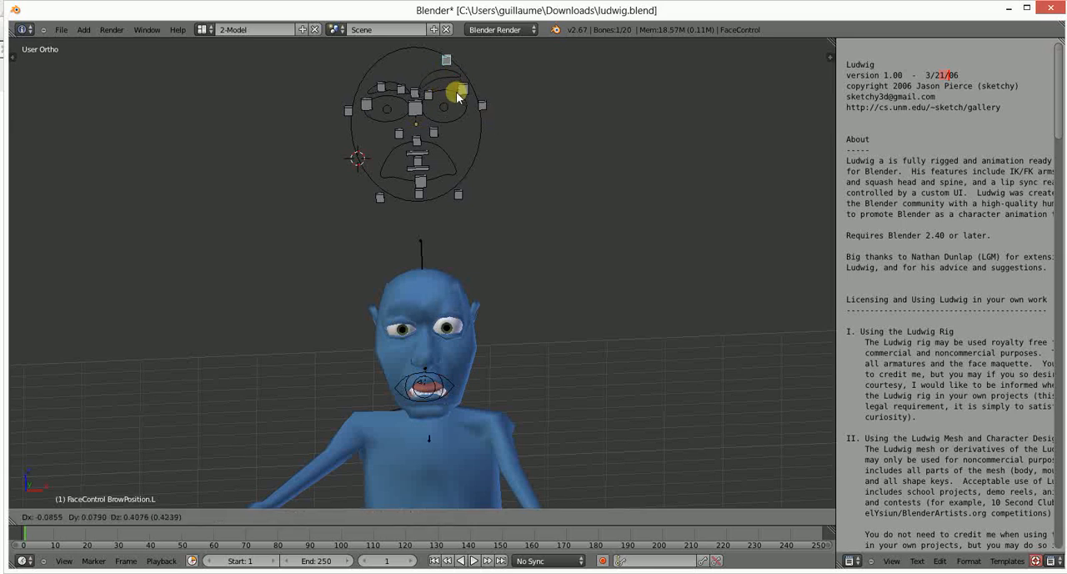
{"action": "left_click", "coordinate": [454, 145]}
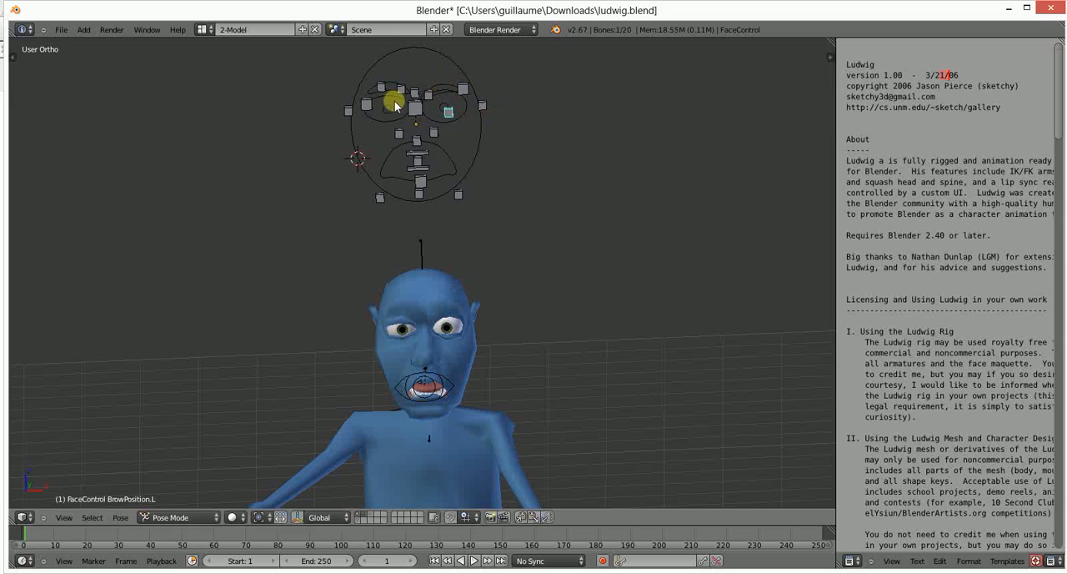
- Lower BrowPosition.R slightly and move BrowEmotion.R below the right eyebrow on the facial rig
{"action": "right_click", "coordinate": [389, 91]}
{"action": "key", "text": "g"}
{"action": "left_click", "coordinate": [388, 95]}
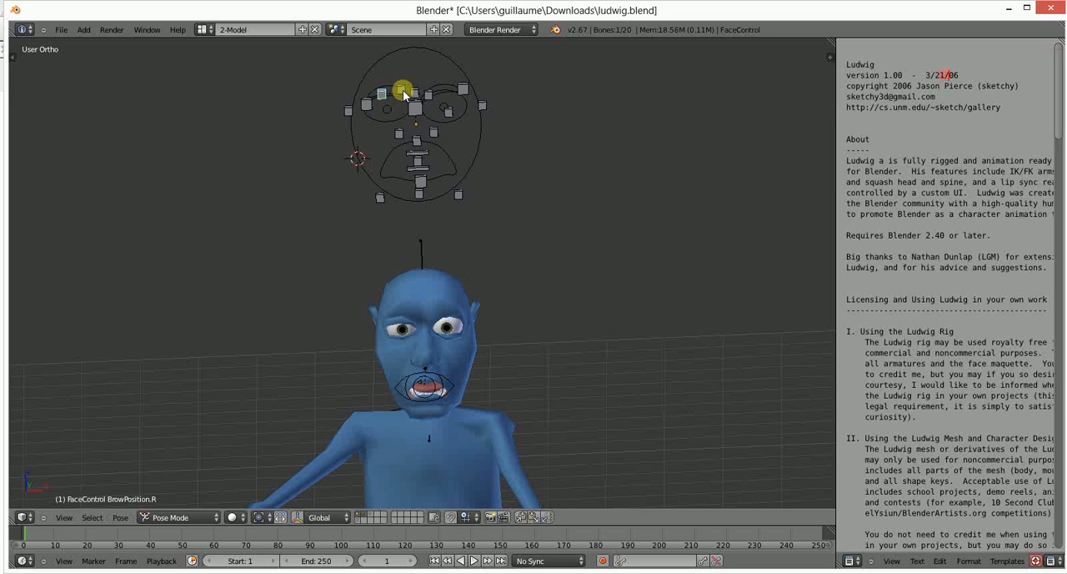
{"action": "right_click", "coordinate": [402, 105]}
{"action": "key", "text": "g"}
{"action": "left_click", "coordinate": [403, 119]}
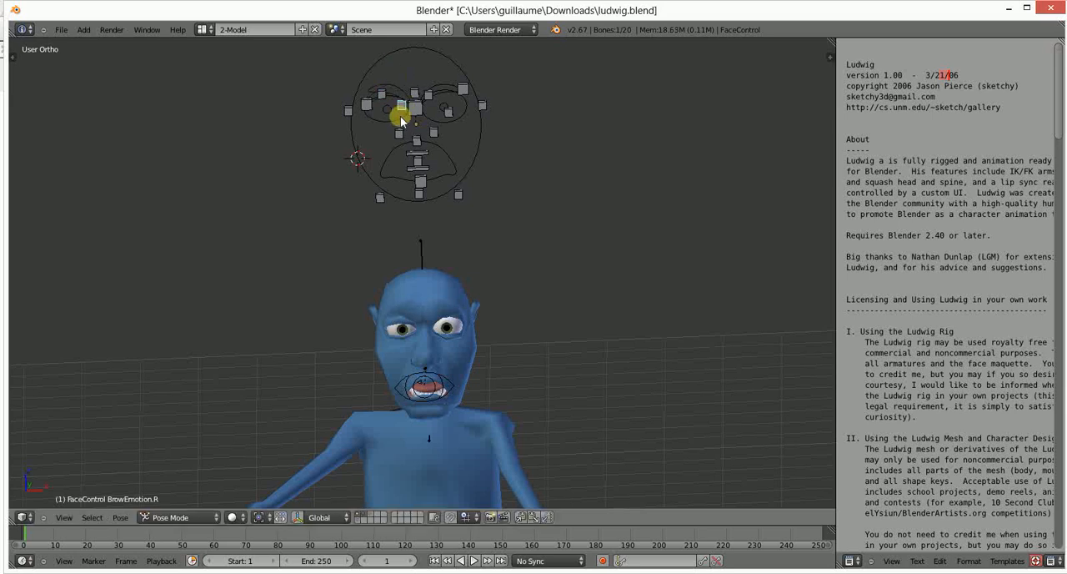
{"action": "key", "text": "g"}
{"action": "left_click", "coordinate": [403, 114]}
- Raise BrowEmotion.L onto the forehead of the facial rig and place BrowEmotion.R level with the right eyebrow
{"action": "right_click", "coordinate": [426, 120]}
{"action": "key", "text": "g"}
{"action": "left_click", "coordinate": [424, 66]}
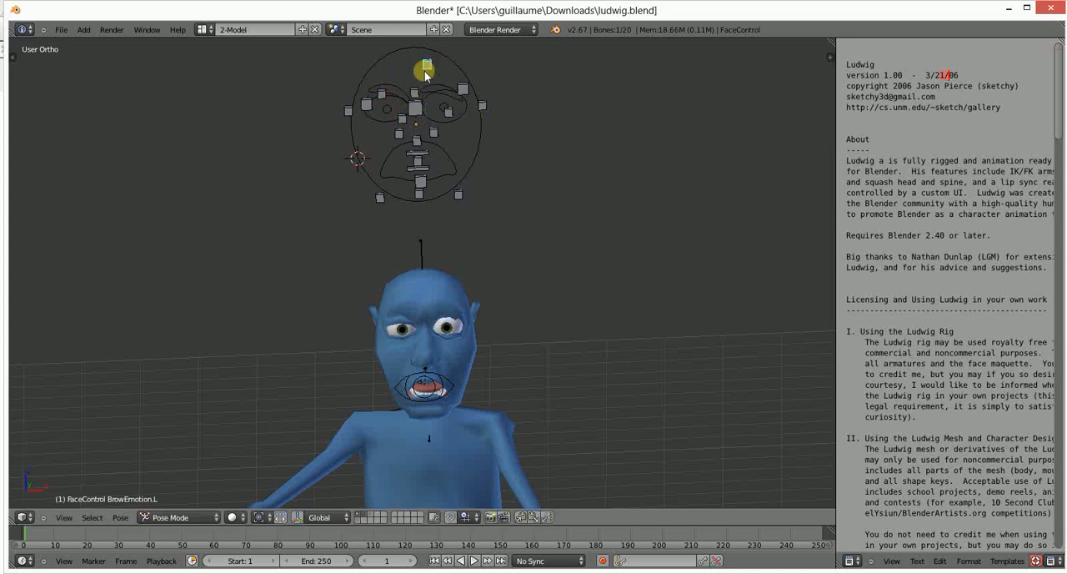
{"action": "key", "text": "g"}
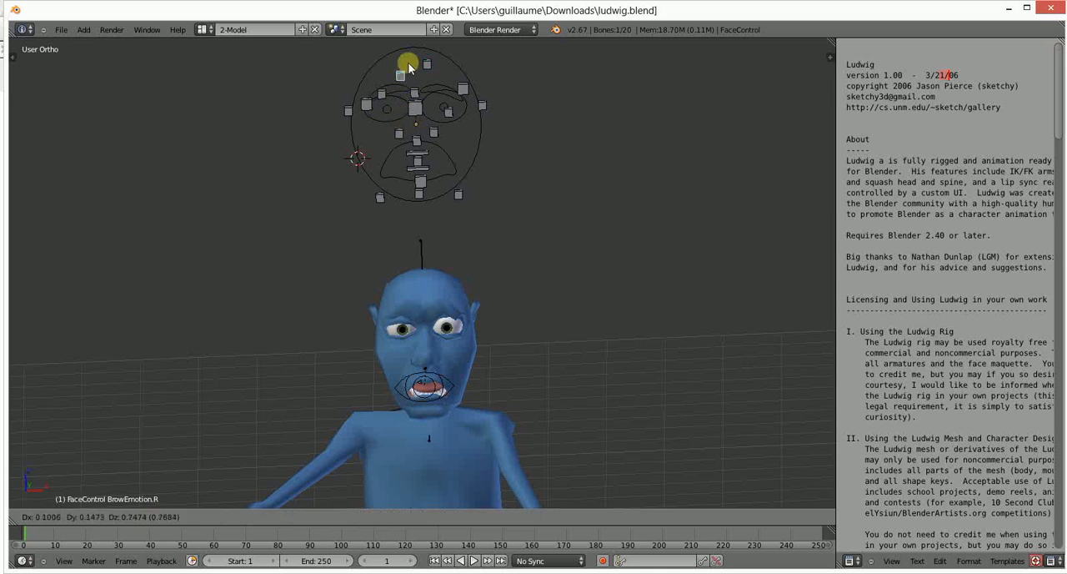
{"action": "left_click", "coordinate": [407, 63]}
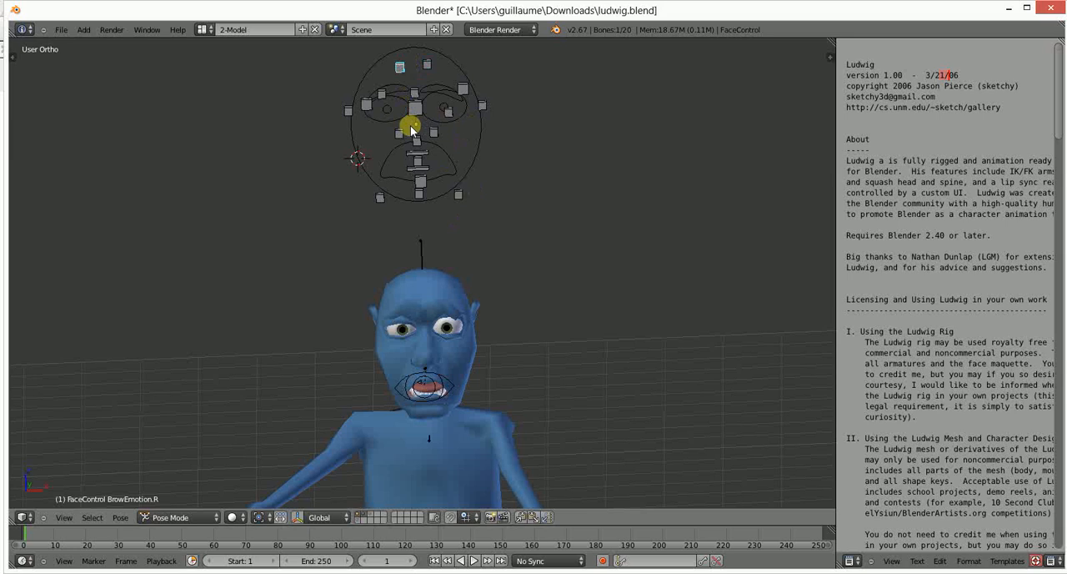
{"action": "key", "text": "g"}
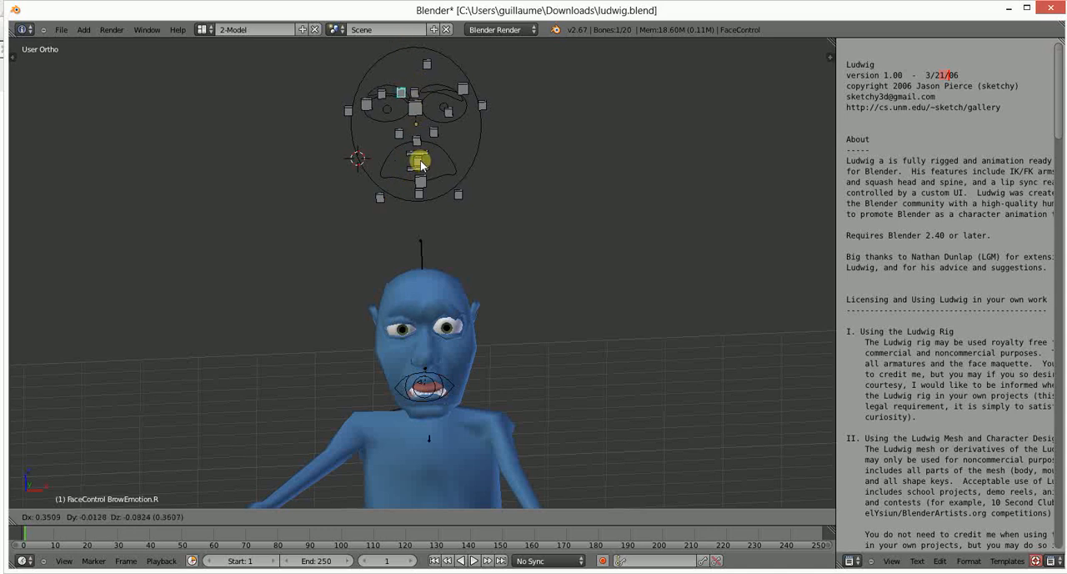
{"action": "left_click", "coordinate": [420, 160]}
- Nudge the EyesDirection and EyeOpen.L controls, and try rotating the BrowPosition.L control
{"action": "right_click_drag", "start_coordinate": [419, 111], "coordinate": [462, 85]}
{"action": "right_click", "coordinate": [446, 116]}
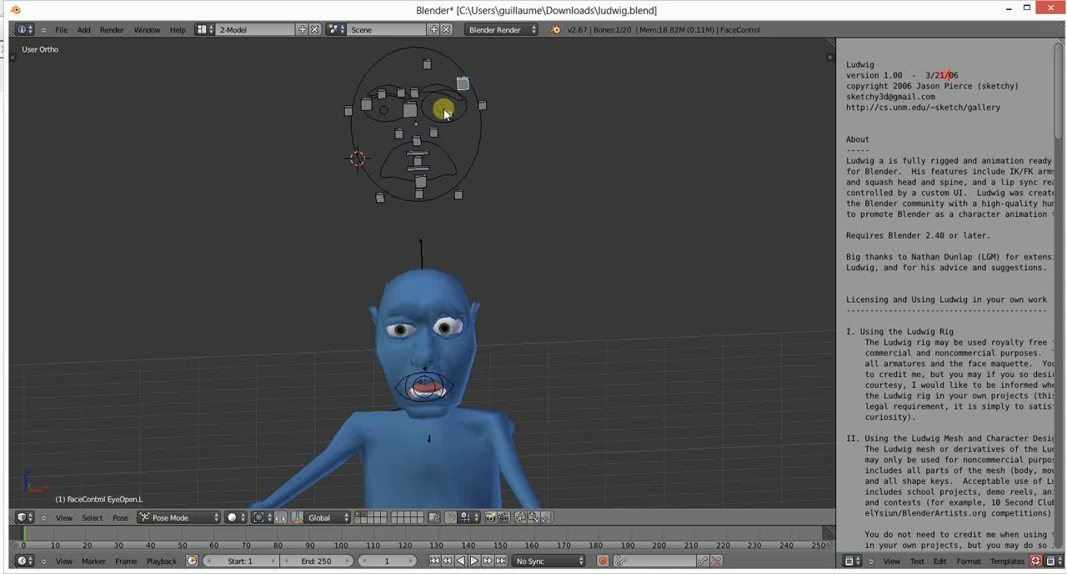
{"action": "right_click_drag", "start_coordinate": [450, 122], "coordinate": [427, 122]}
{"action": "key", "text": "r"}
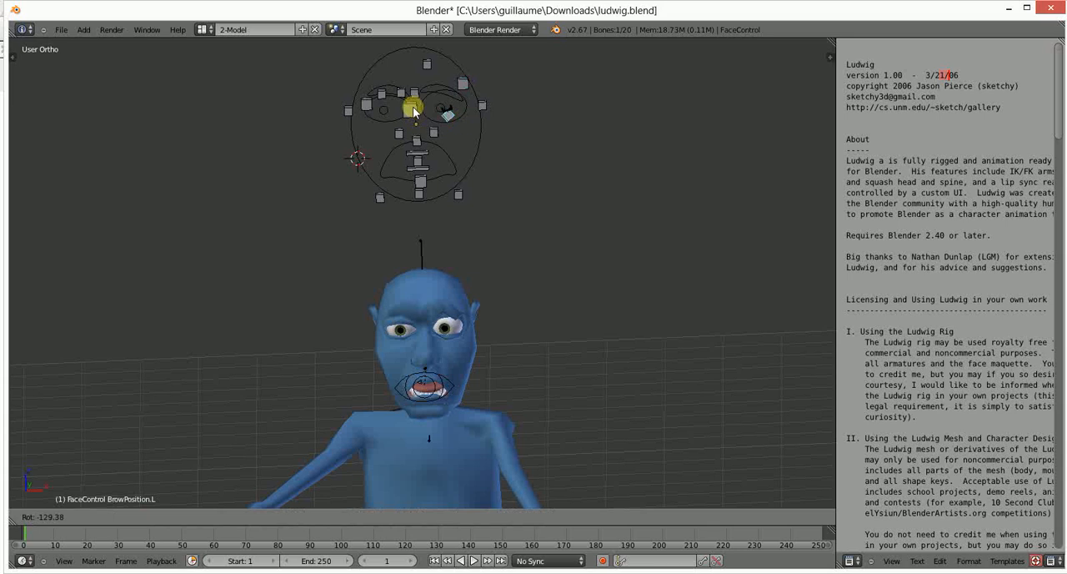
{"action": "left_click", "coordinate": [451, 132]}
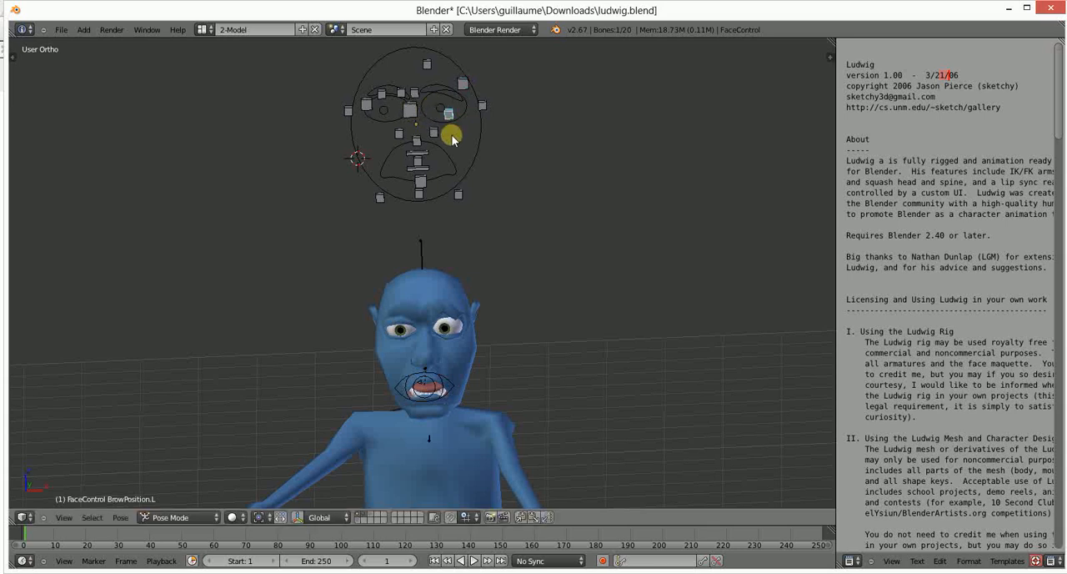
- Move the EyeTarget object down in front of Ludwig's chest to redirect his gaze
{"action": "right_click", "coordinate": [432, 385]}
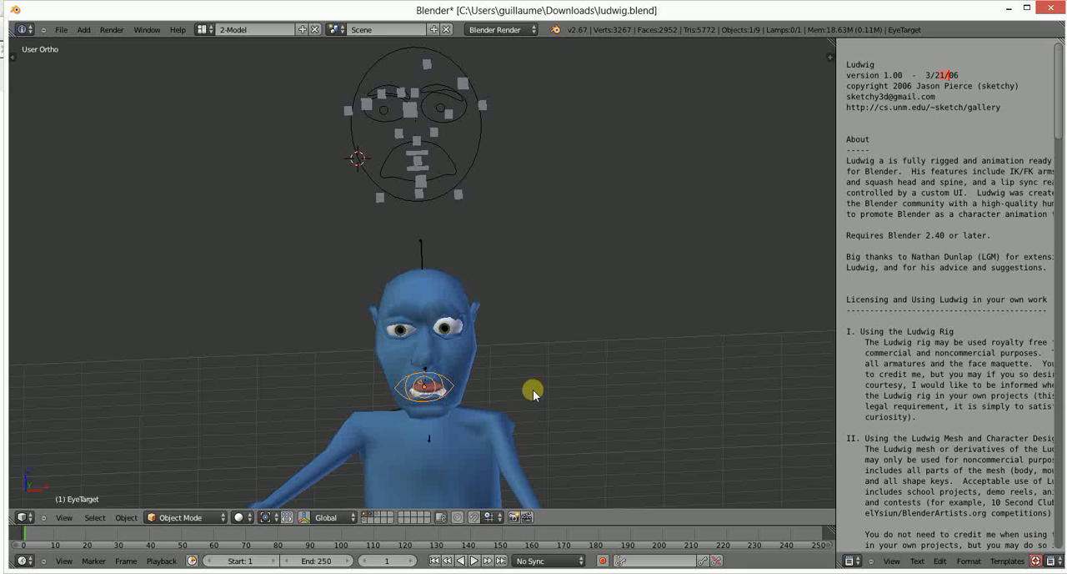
{"action": "middle_click_drag", "start_coordinate": [534, 390], "coordinate": [374, 392]}
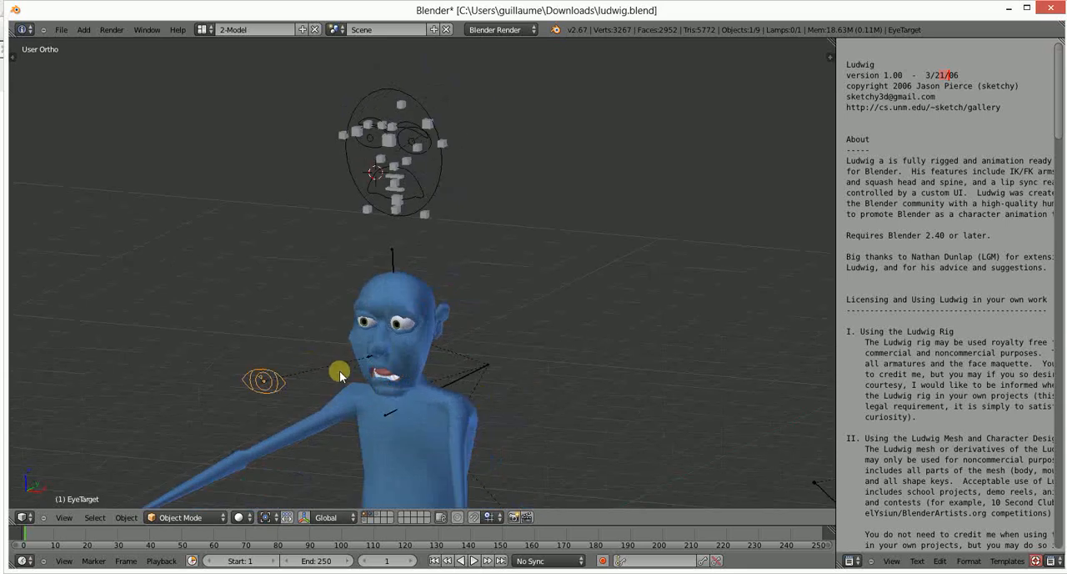
{"action": "key", "text": "g"}
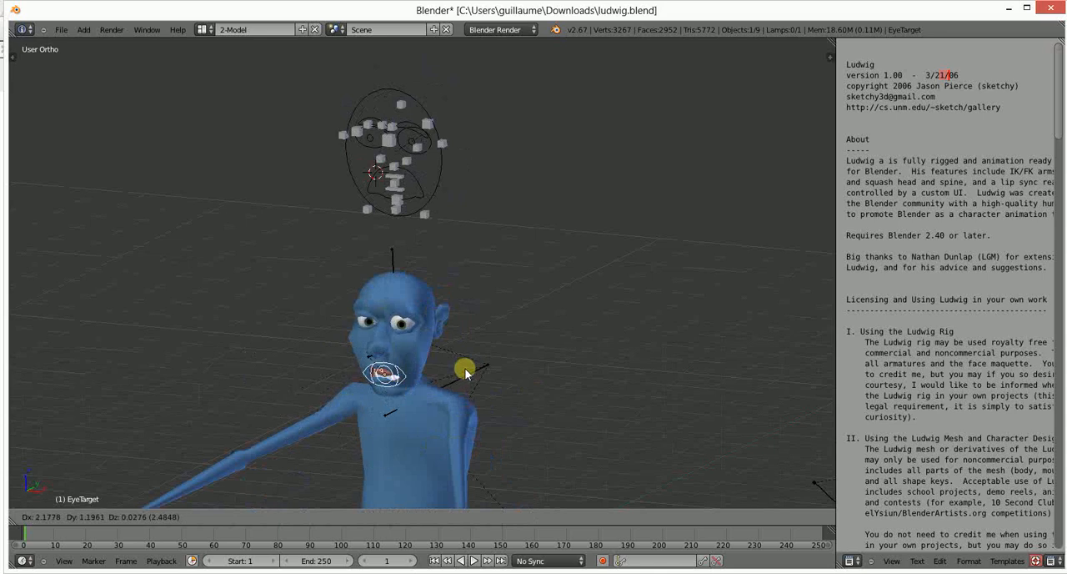
{"action": "left_click", "coordinate": [375, 404]}
- Nudge the BrowPosition.L control beside the left eye of the facial rig
{"action": "scroll", "coordinate": [366, 113], "scroll_direction": "up", "scroll_amount": 4}
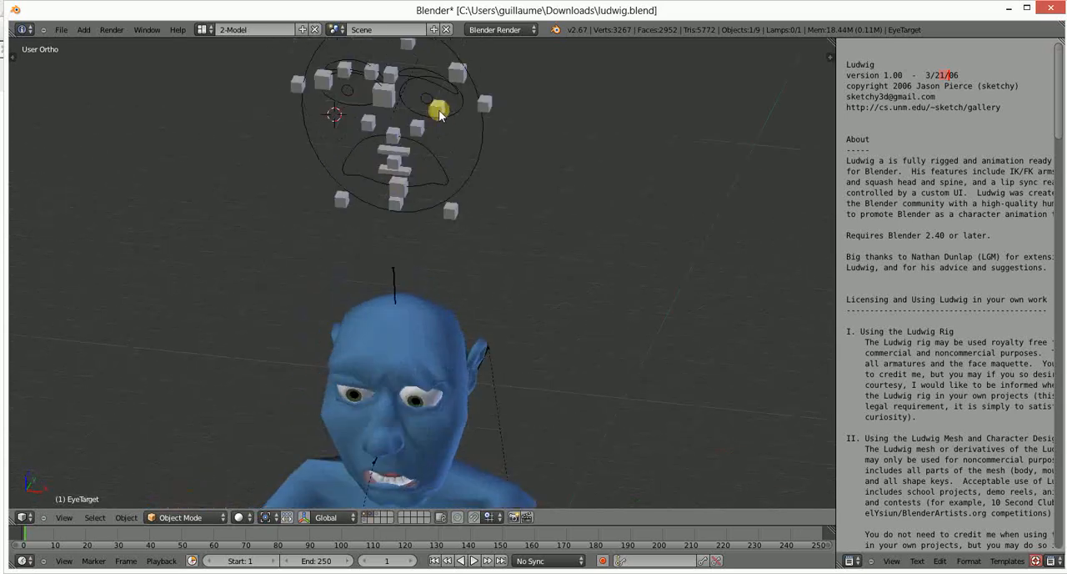
{"action": "right_click", "coordinate": [437, 106]}
{"action": "key", "text": "g"}
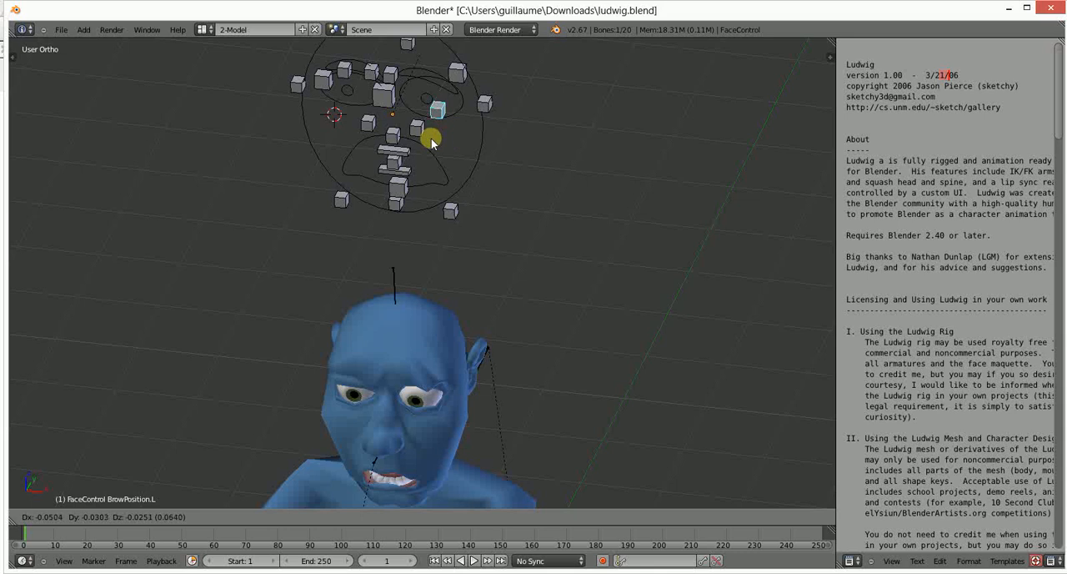
{"action": "left_click", "coordinate": [431, 140]}
- Try moving the Squint.L control at the outer edge of the facial rig
{"action": "middle_click_drag", "start_coordinate": [386, 155], "coordinate": [426, 149]}
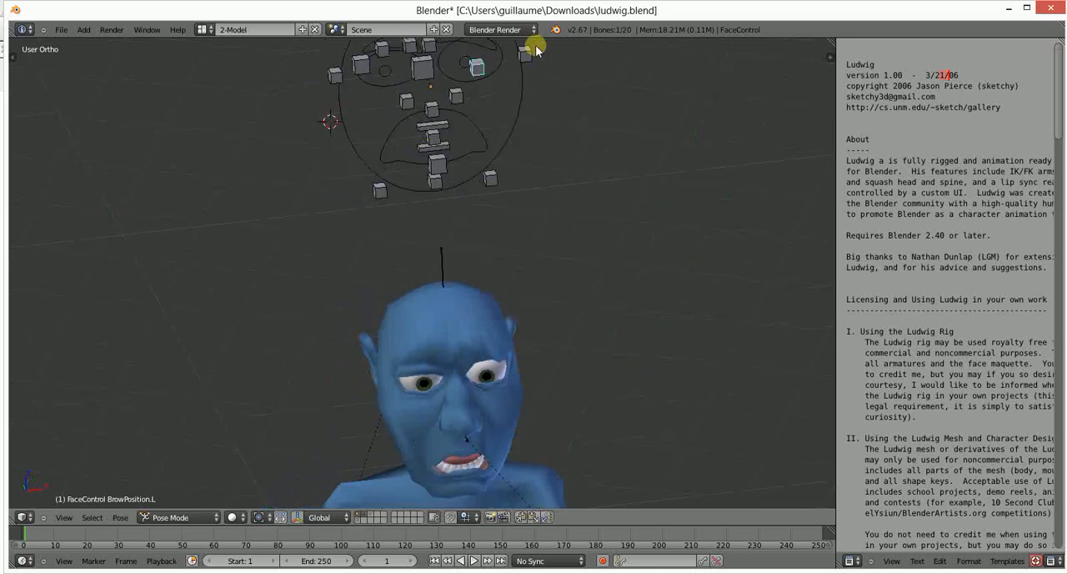
{"action": "right_click", "coordinate": [535, 49]}
{"action": "scroll", "coordinate": [484, 185], "scroll_direction": "down", "scroll_amount": 3}
{"action": "middle_click_drag", "start_coordinate": [458, 201], "coordinate": [472, 209]}
{"action": "key", "text": "g"}
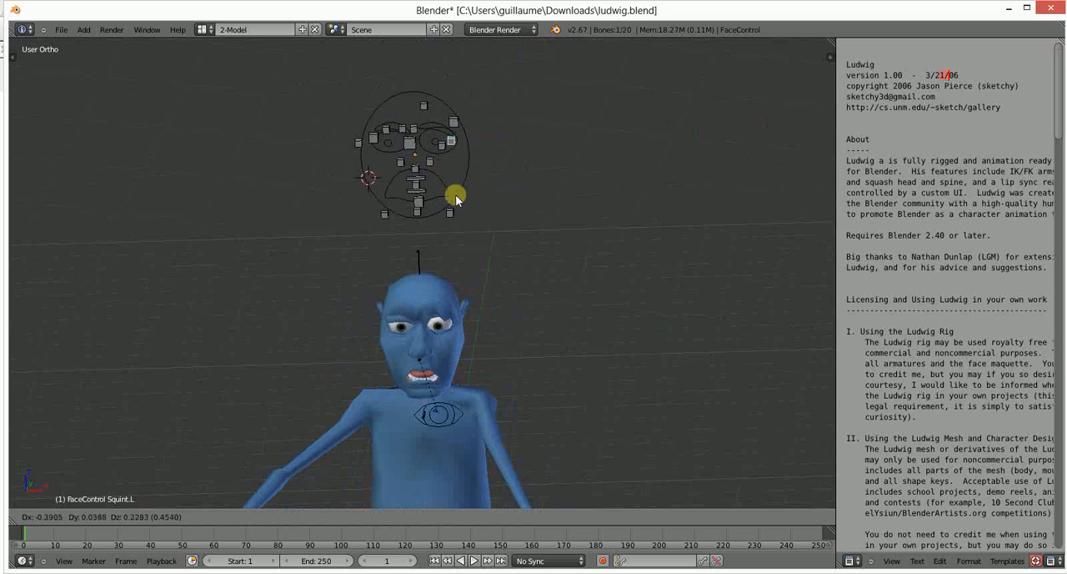
{"action": "left_click", "coordinate": [436, 191]}
- Lower the left brow's BrowPosition.L and BrowEmotion.L controls and raise EyeOpen.L slightly
{"action": "scroll", "coordinate": [410, 121], "scroll_direction": "up", "scroll_amount": 2}
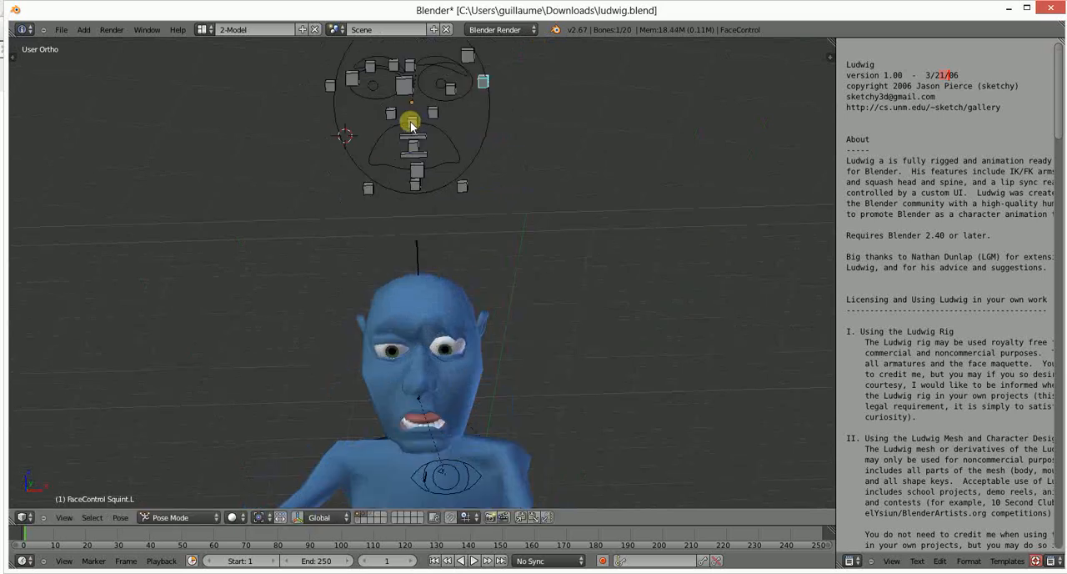
{"action": "middle_click_drag", "start_coordinate": [410, 121], "coordinate": [467, 102]}
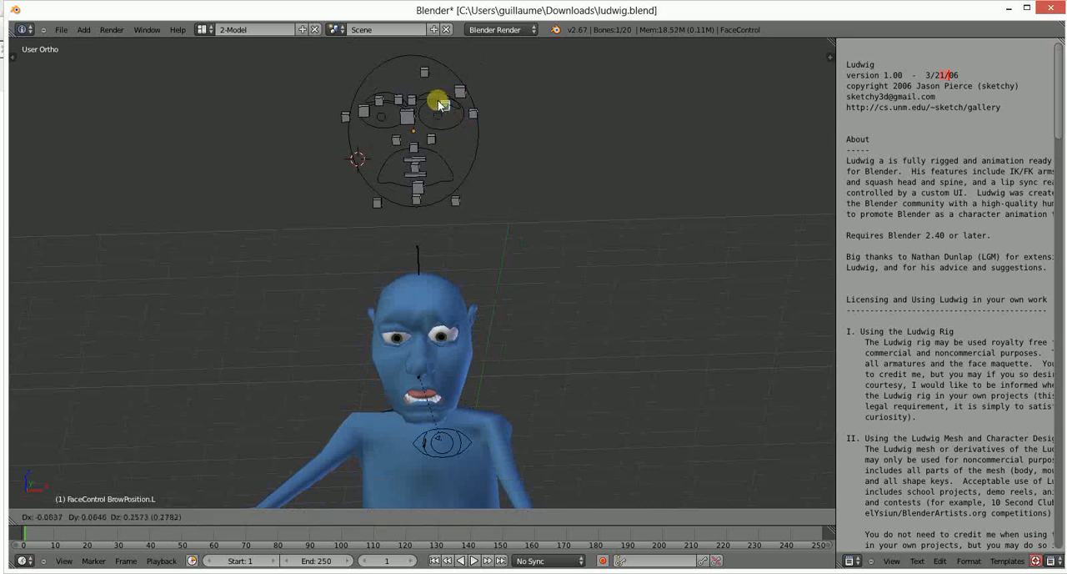
{"action": "right_click", "coordinate": [462, 90]}
{"action": "key", "text": "g"}
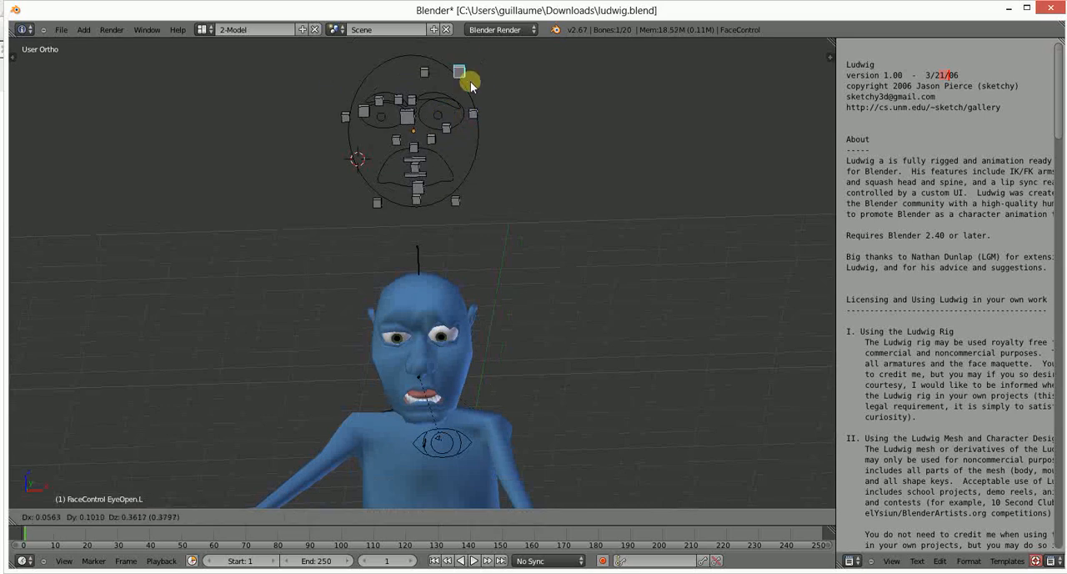
{"action": "right_click", "coordinate": [467, 78]}
{"action": "key", "text": "g"}
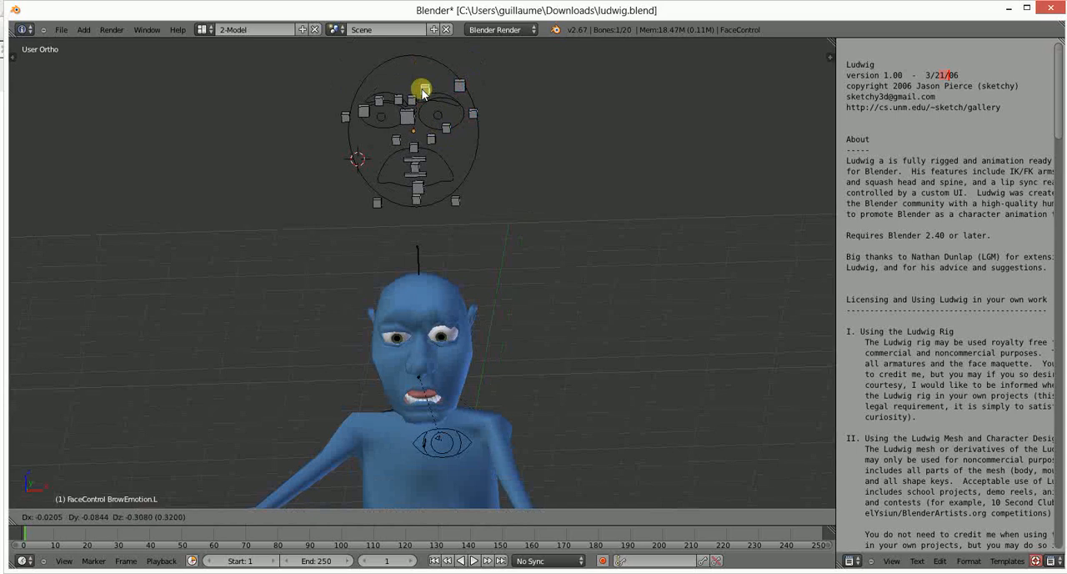
{"action": "left_click", "coordinate": [422, 93]}
- Adjust Sneer.L and EyesDirection slightly, and move Squint.R inward toward the right eye
{"action": "right_click", "coordinate": [431, 139]}
{"action": "key", "text": "g"}
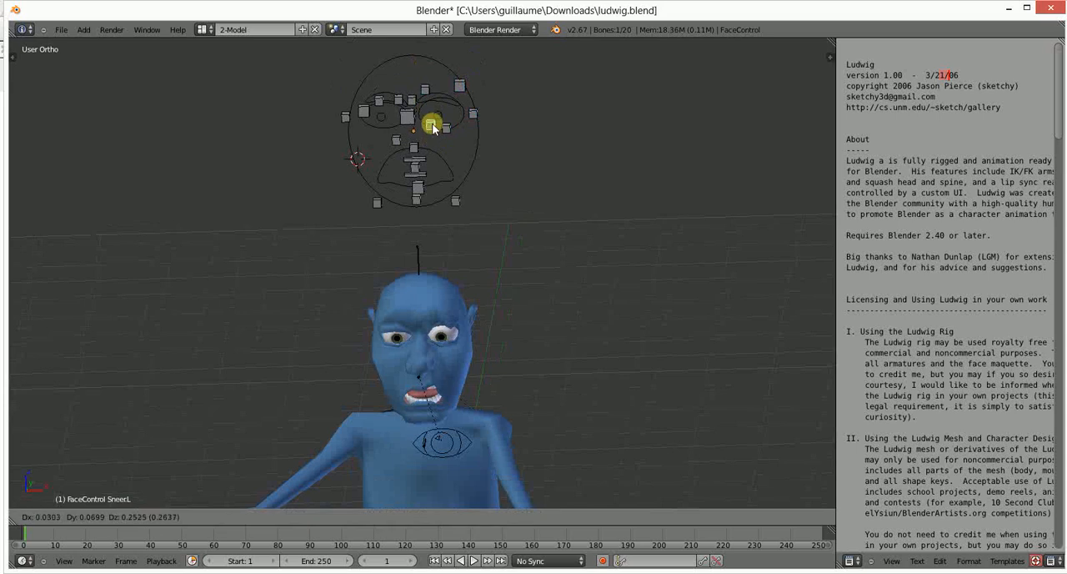
{"action": "left_click", "coordinate": [436, 149]}
{"action": "right_click", "coordinate": [409, 116]}
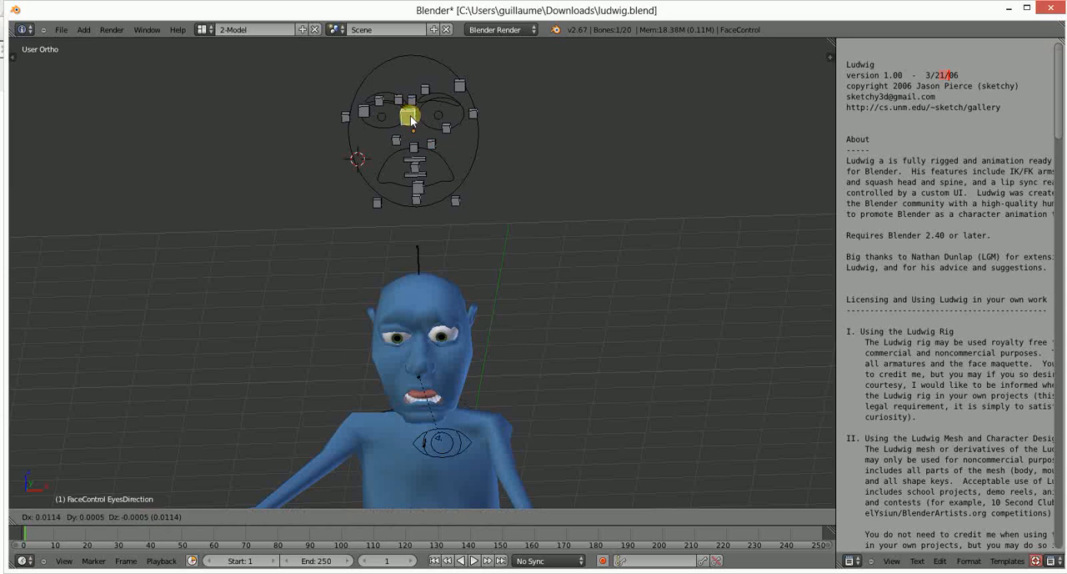
{"action": "right_click", "coordinate": [356, 122]}
{"action": "key", "text": "g"}
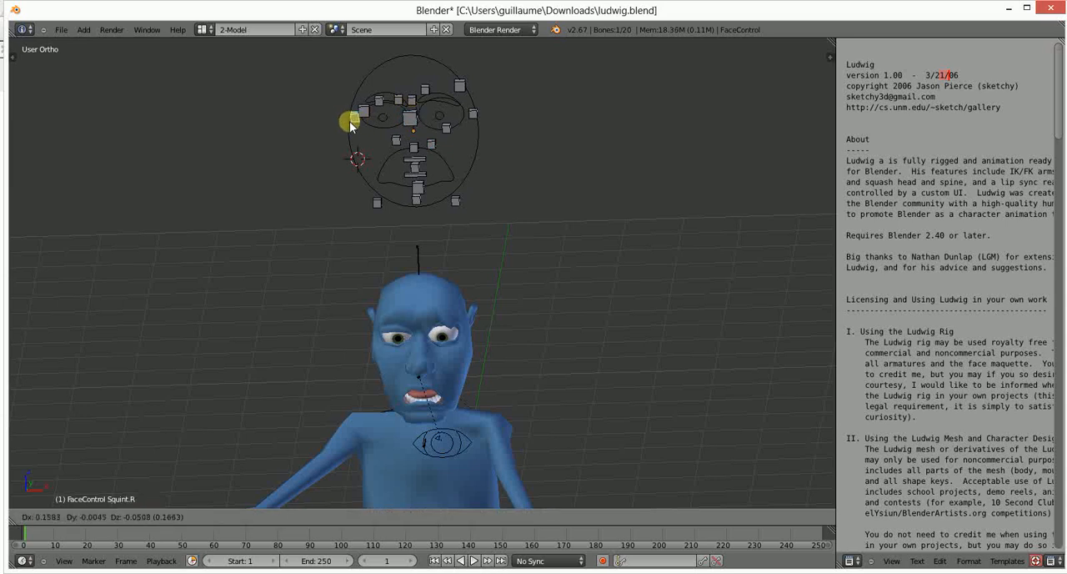
{"action": "left_click", "coordinate": [350, 124]}
- Close both of Ludwig's eyes by lowering the EyeOpen.R and EyeOpen.L controls
{"action": "right_click", "coordinate": [361, 110]}
{"action": "key", "text": "g"}
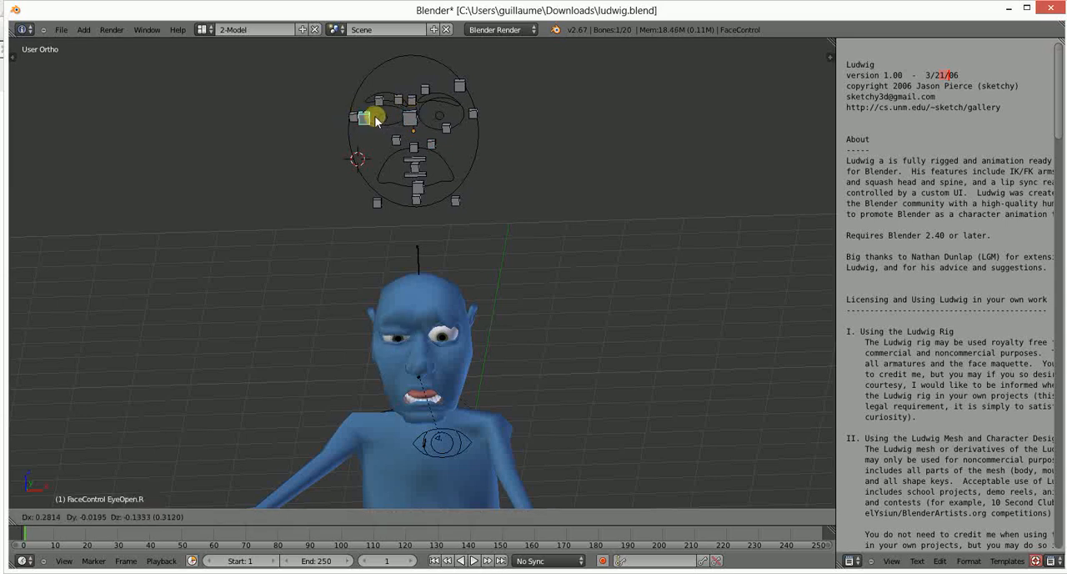
{"action": "right_click_drag", "start_coordinate": [360, 116], "coordinate": [357, 143]}
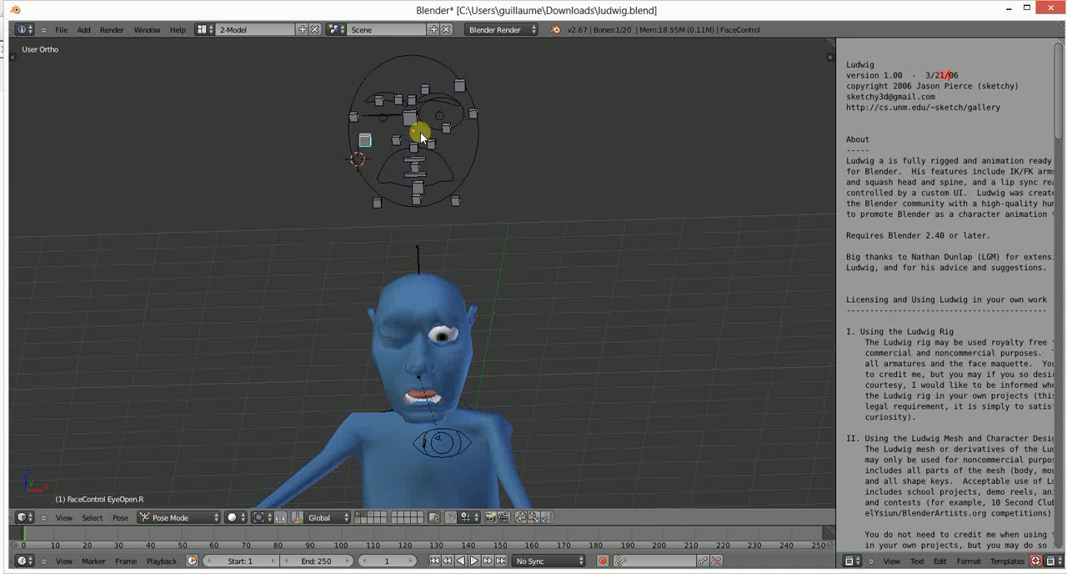
{"action": "right_click_drag", "start_coordinate": [419, 131], "coordinate": [471, 122]}
{"action": "right_click", "coordinate": [458, 85]}
{"action": "right_click_drag", "start_coordinate": [458, 84], "coordinate": [457, 140]}
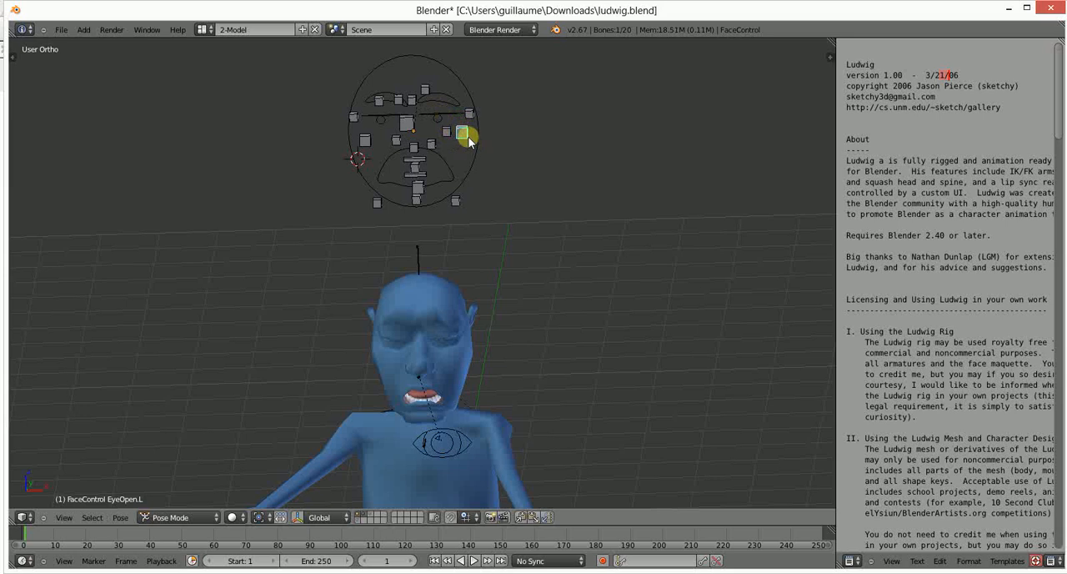
- Reopen Ludwig's eyes by raising EyeOpen.L and partly raising EyeOpen.R on the facial rig
{"action": "right_click_drag", "start_coordinate": [469, 141], "coordinate": [471, 120]}
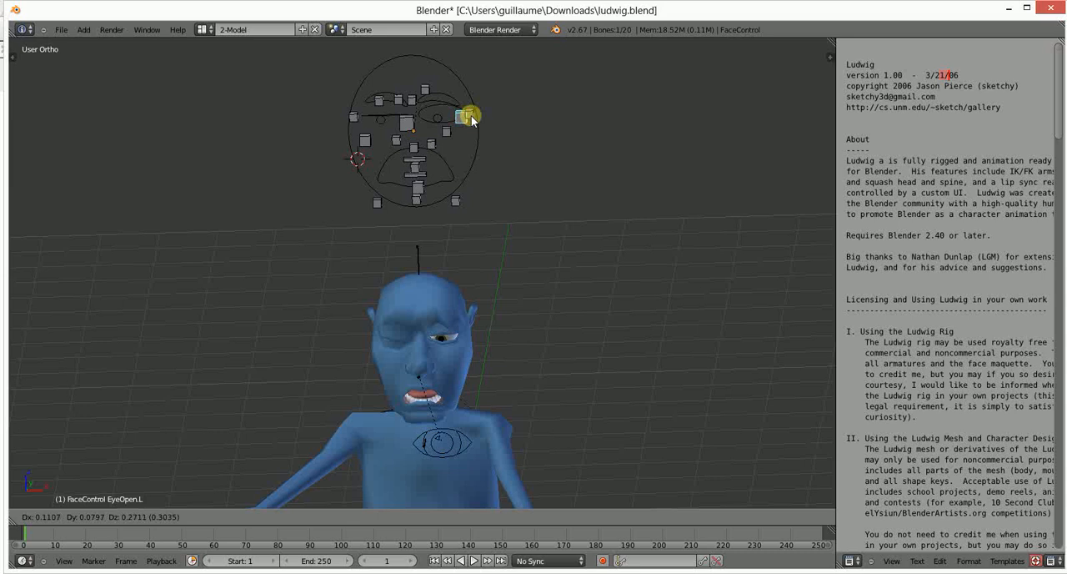
{"action": "right_click_drag", "start_coordinate": [469, 122], "coordinate": [455, 106]}
{"action": "right_click_drag", "start_coordinate": [364, 138], "coordinate": [375, 119]}
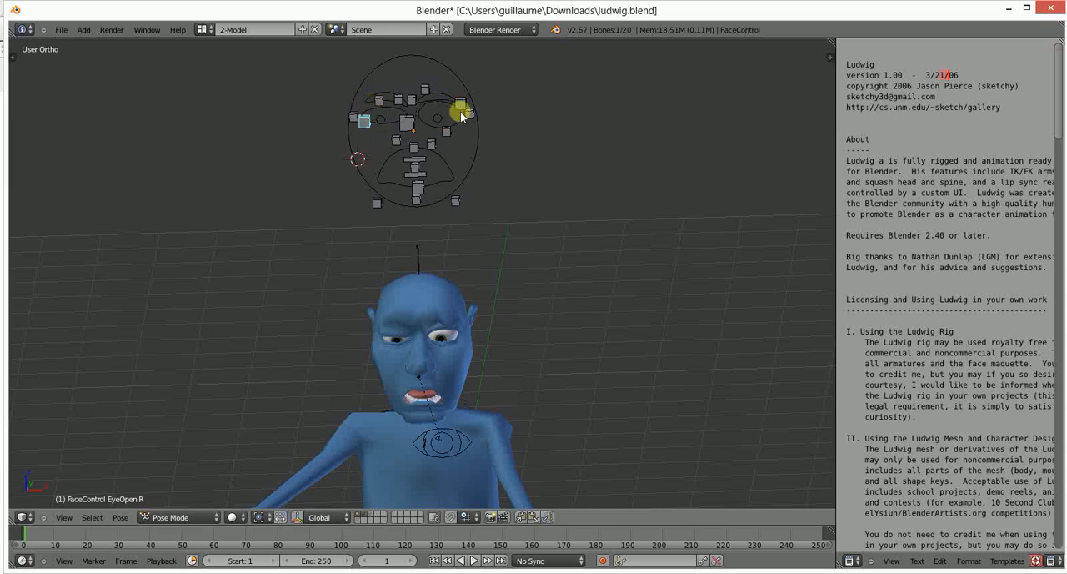
- Narrow the left eye with EyeOpen.L and adjust the mouth with the Tongue and JawForward controls
{"action": "right_click_drag", "start_coordinate": [460, 107], "coordinate": [426, 179]}
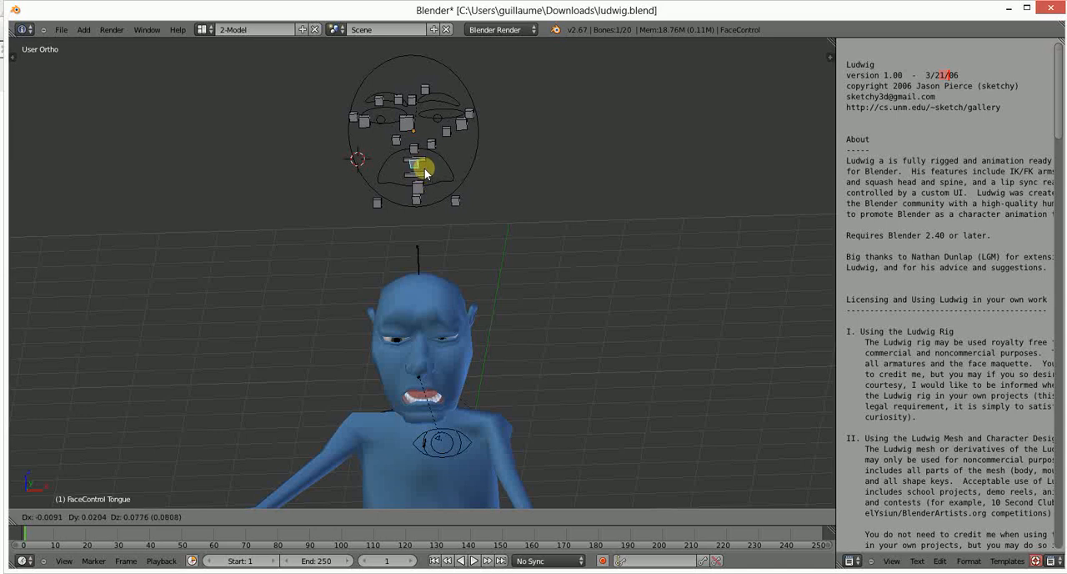
{"action": "right_click_drag", "start_coordinate": [424, 171], "coordinate": [419, 196]}
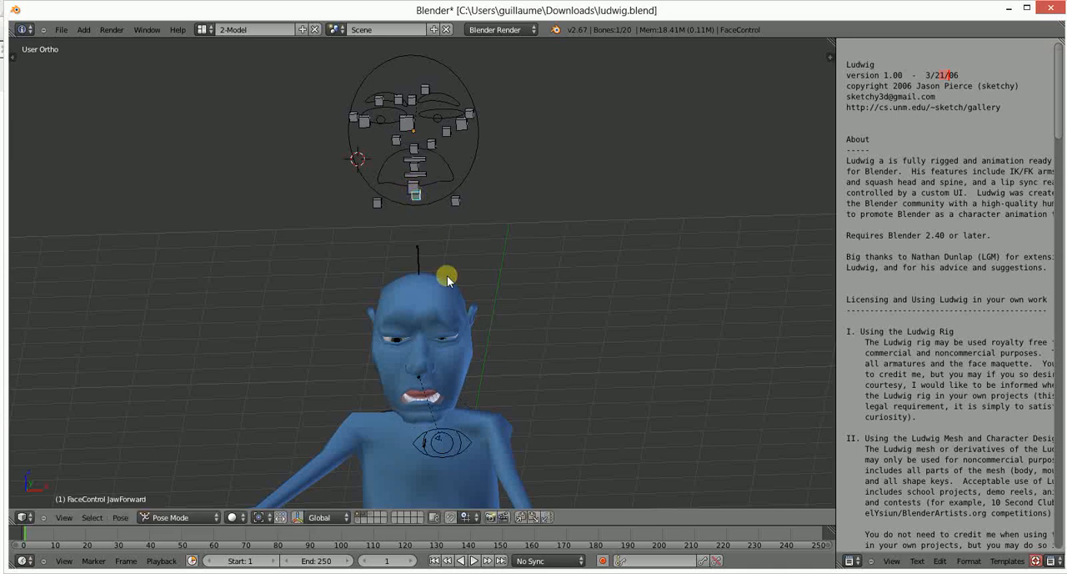
- Raise the MouthSmile.L and MouthSmile.R facial controls to give Ludwig a wide smile
{"action": "middle_click_drag", "start_coordinate": [447, 279], "coordinate": [420, 342]}
{"action": "right_click_drag", "start_coordinate": [422, 219], "coordinate": [424, 172]}
{"action": "right_click_drag", "start_coordinate": [355, 199], "coordinate": [347, 179]}
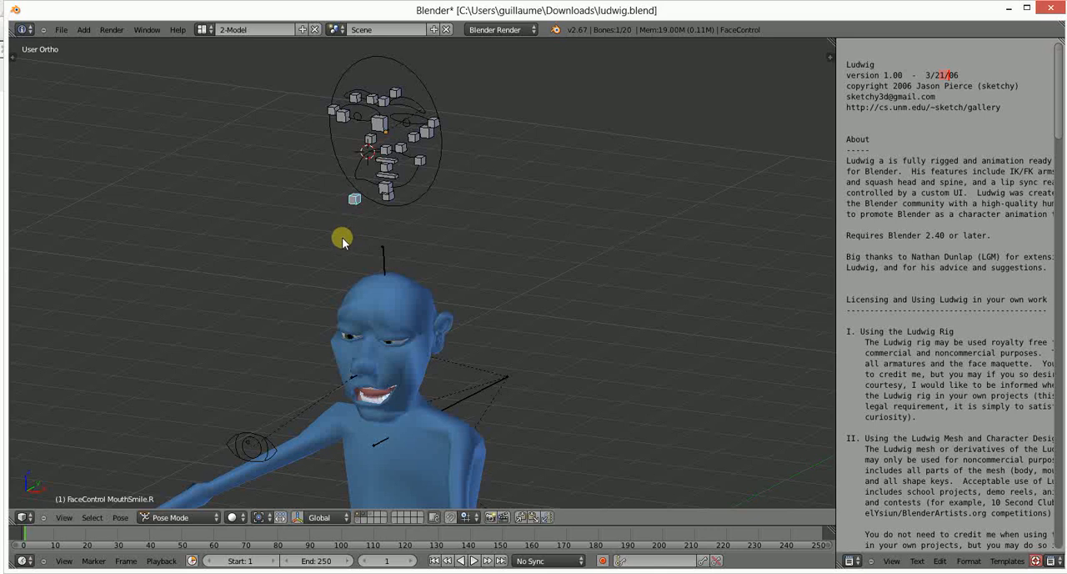
{"action": "middle_click_drag", "start_coordinate": [342, 237], "coordinate": [385, 346]}
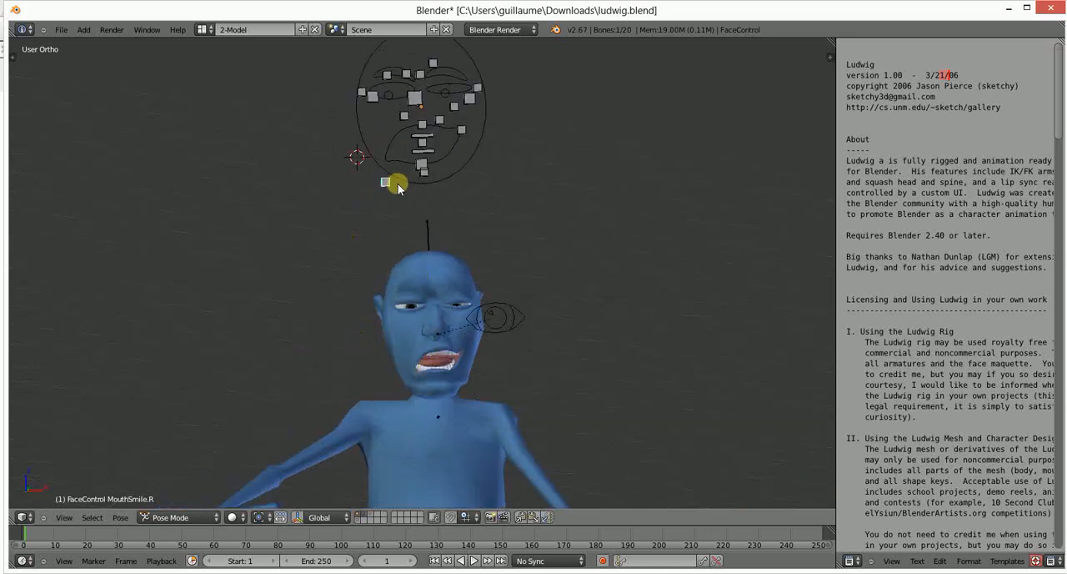
{"action": "right_click_drag", "start_coordinate": [397, 183], "coordinate": [388, 130]}
{"action": "right_click_drag", "start_coordinate": [391, 173], "coordinate": [366, 123]}
{"action": "scroll", "coordinate": [385, 326], "scroll_direction": "down", "scroll_amount": 5}
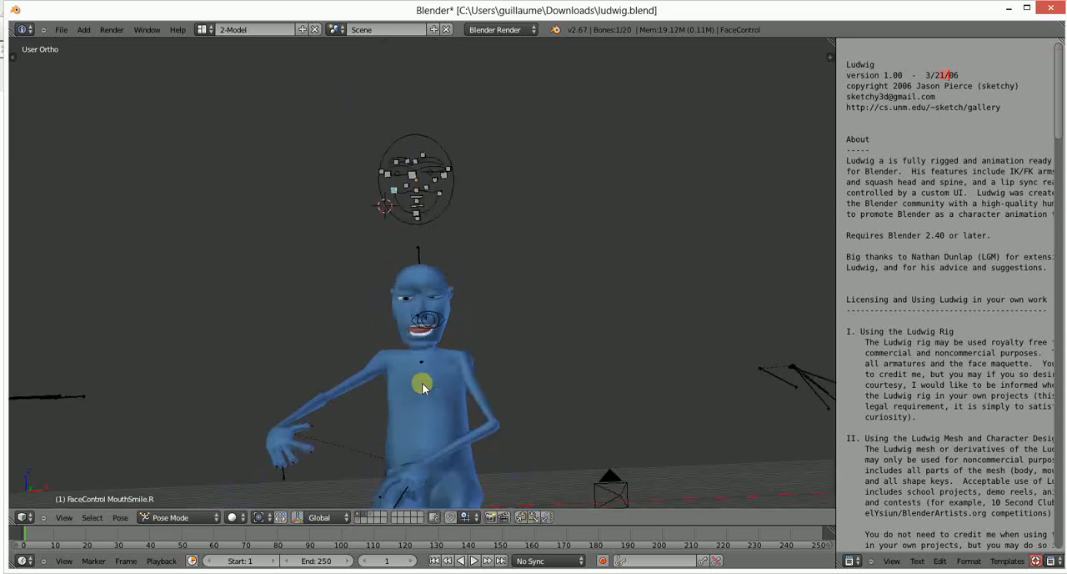
- Try a trackball rotation on HeadStretchControl above Ludwig's head and move the bone to test squashing and stretching the head
{"action": "middle_click_drag", "start_coordinate": [436, 393], "coordinate": [362, 424]}
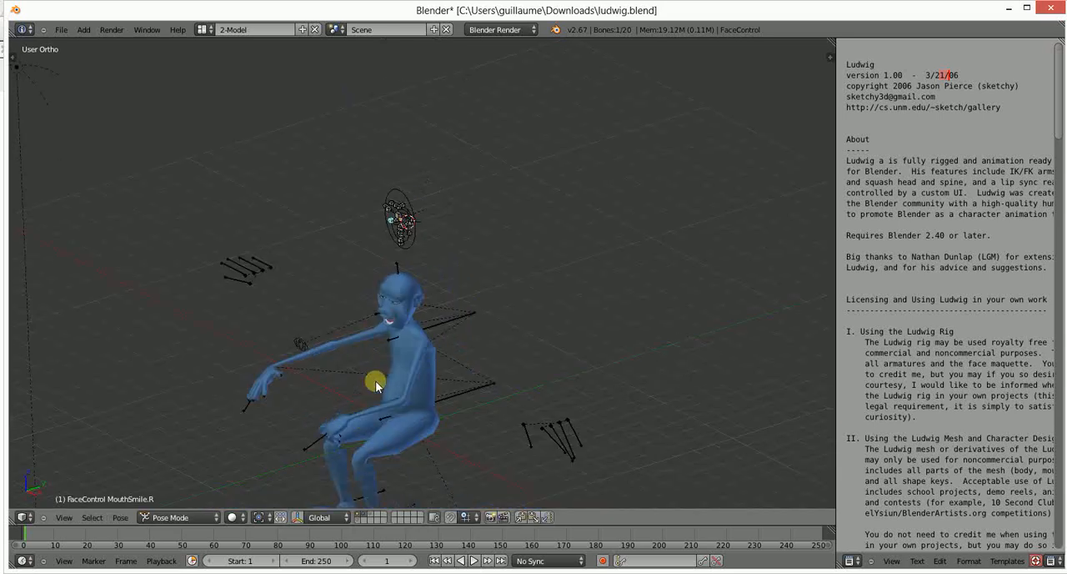
{"action": "right_click", "coordinate": [399, 272]}
{"action": "key", "text": "r"}
{"action": "key", "text": "r"}
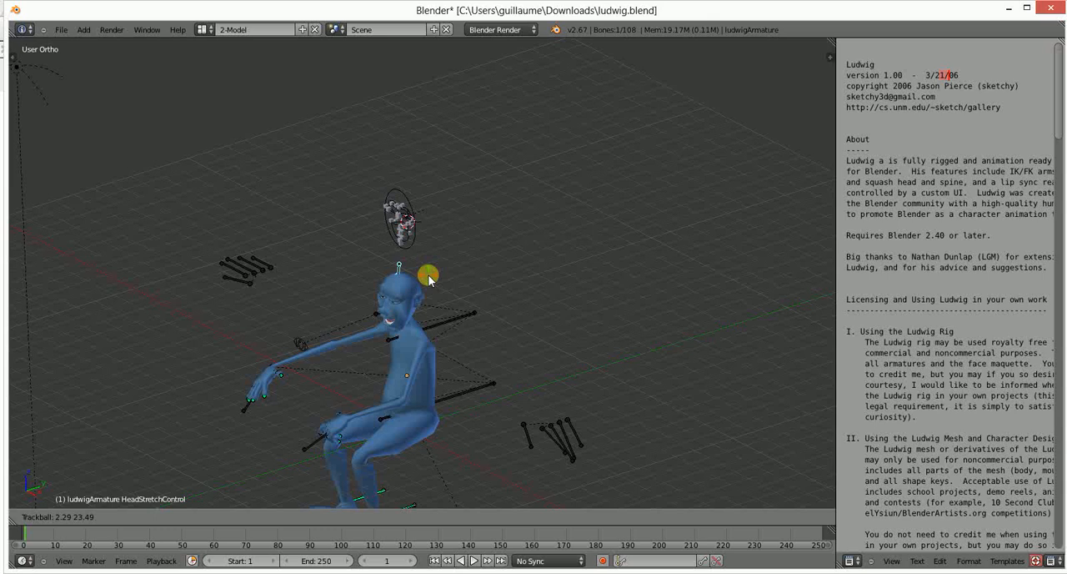
{"action": "key", "text": "g"}
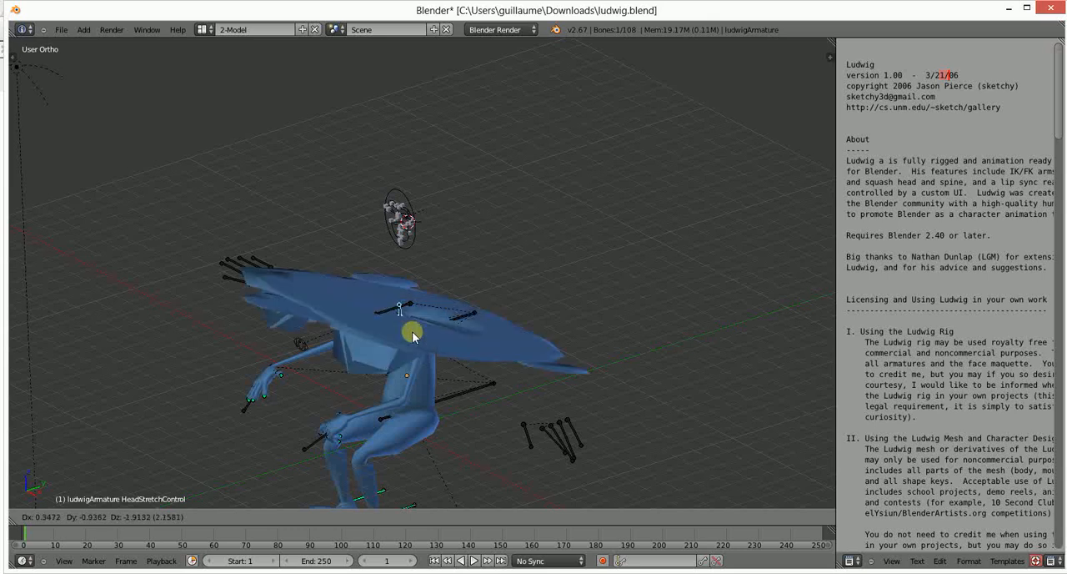
{"action": "left_click", "coordinate": [413, 289]}
- Select the Head bone of ludwigArmature and turn the head slightly with a free trackball rotation
{"action": "middle_click_drag", "start_coordinate": [384, 351], "coordinate": [471, 407]}
{"action": "scroll", "coordinate": [443, 331], "scroll_direction": "up", "scroll_amount": 6}
{"action": "right_click", "coordinate": [484, 419]}
{"action": "right_click", "coordinate": [365, 360]}
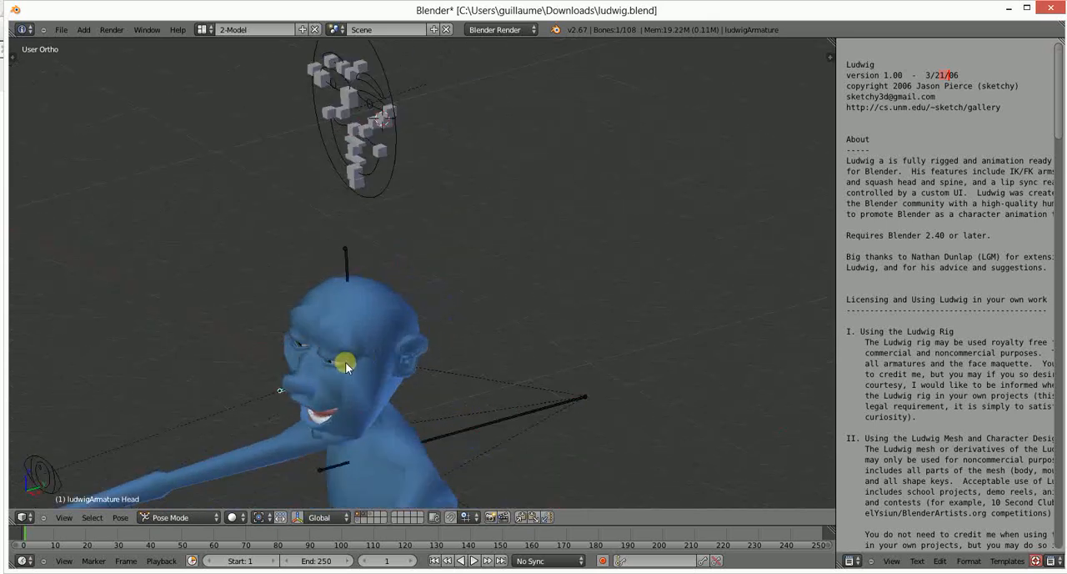
{"action": "key", "text": "r"}
{"action": "key", "text": "r"}
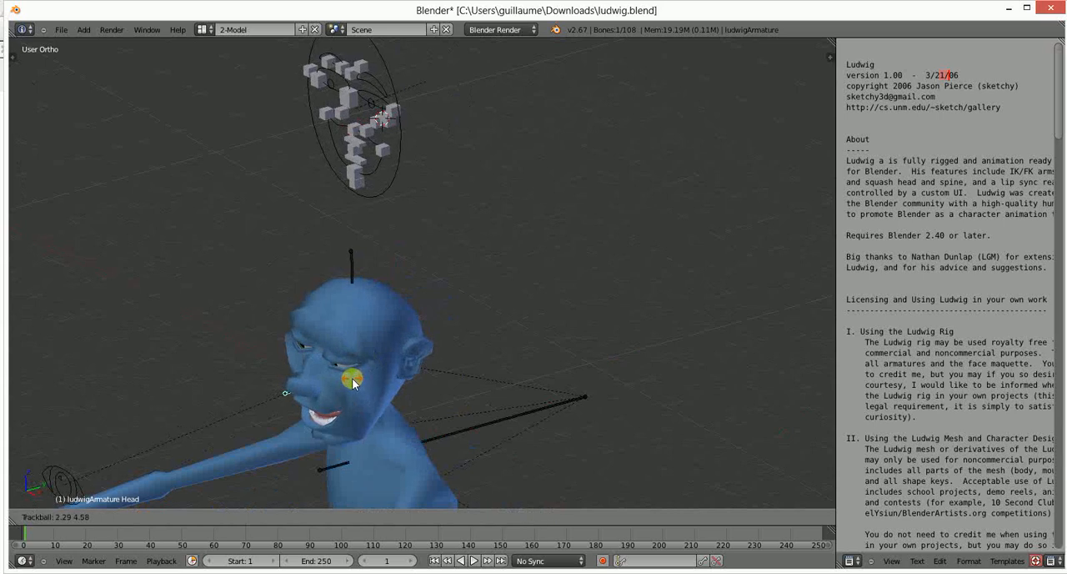
{"action": "left_click", "coordinate": [297, 397]}
- Tilt the Head bone by about -7° and adjust its direction with another trackball rotation
{"action": "middle_click_drag", "start_coordinate": [281, 388], "coordinate": [358, 397]}
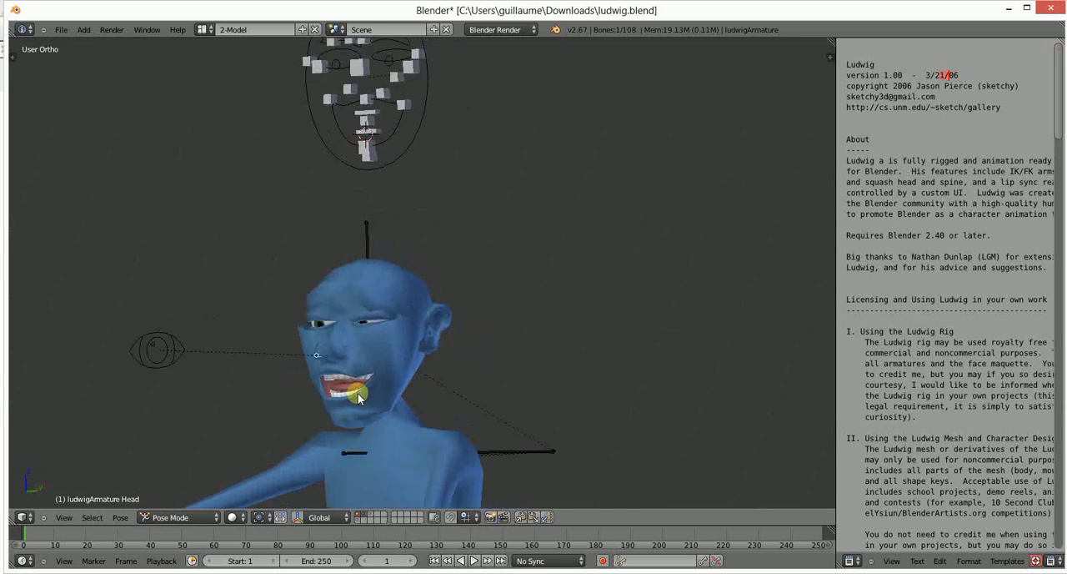
{"action": "key", "text": "r"}
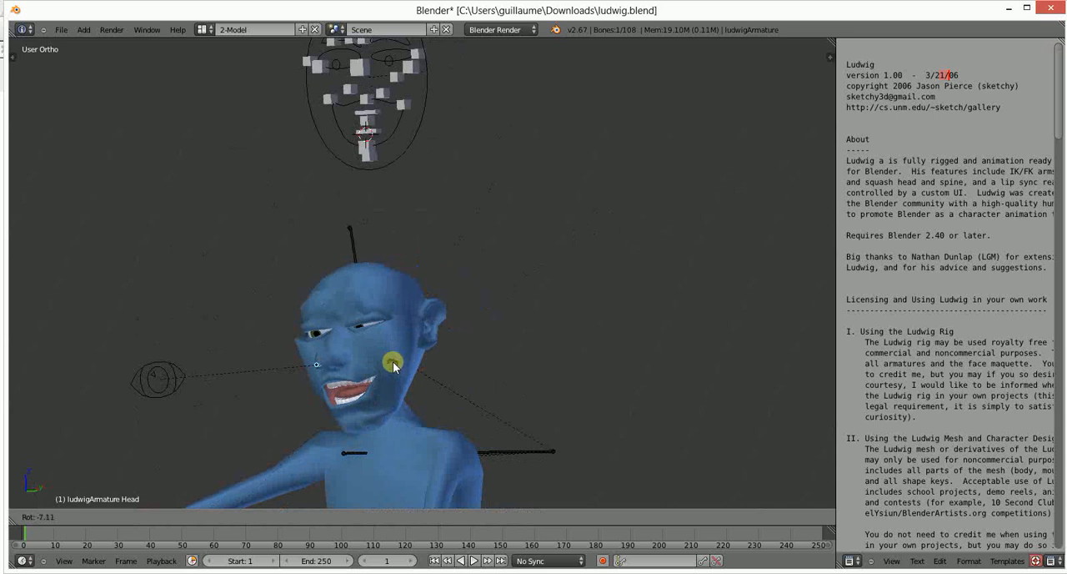
{"action": "left_click", "coordinate": [398, 382]}
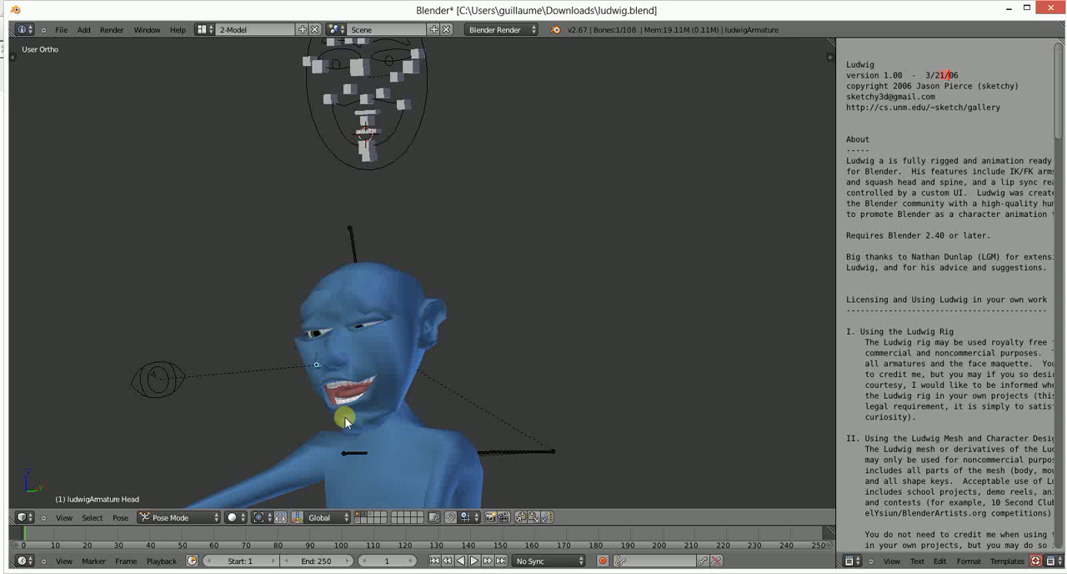
{"action": "key", "text": "r"}
{"action": "key", "text": "r"}
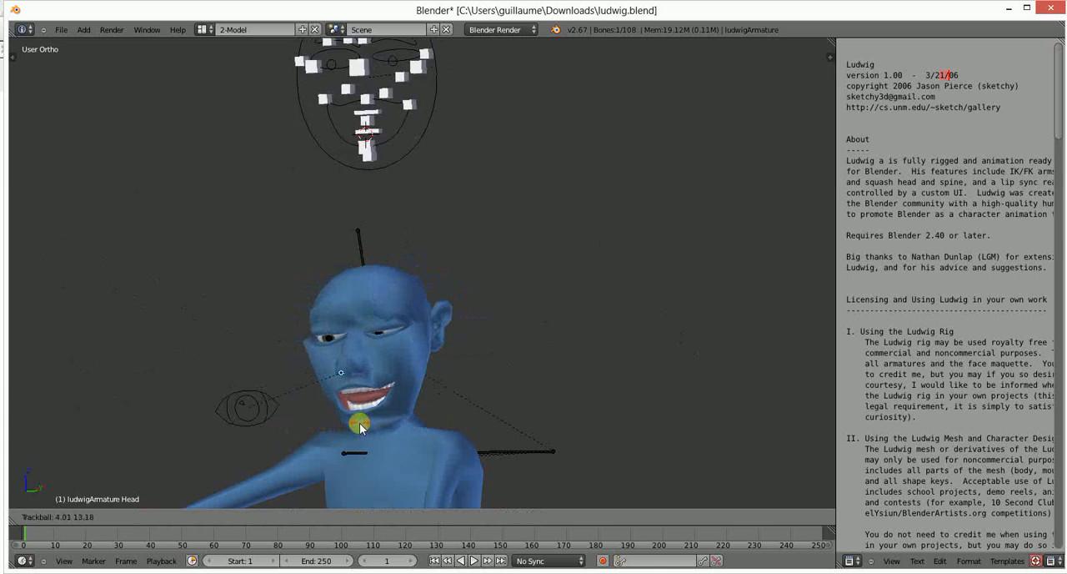
{"action": "left_click", "coordinate": [345, 426]}
- Leave Pose Mode for Object Mode, select the Ludwig body mesh and enter Edit Mode on it
{"action": "scroll", "coordinate": [345, 426], "scroll_direction": "down", "scroll_amount": 5}
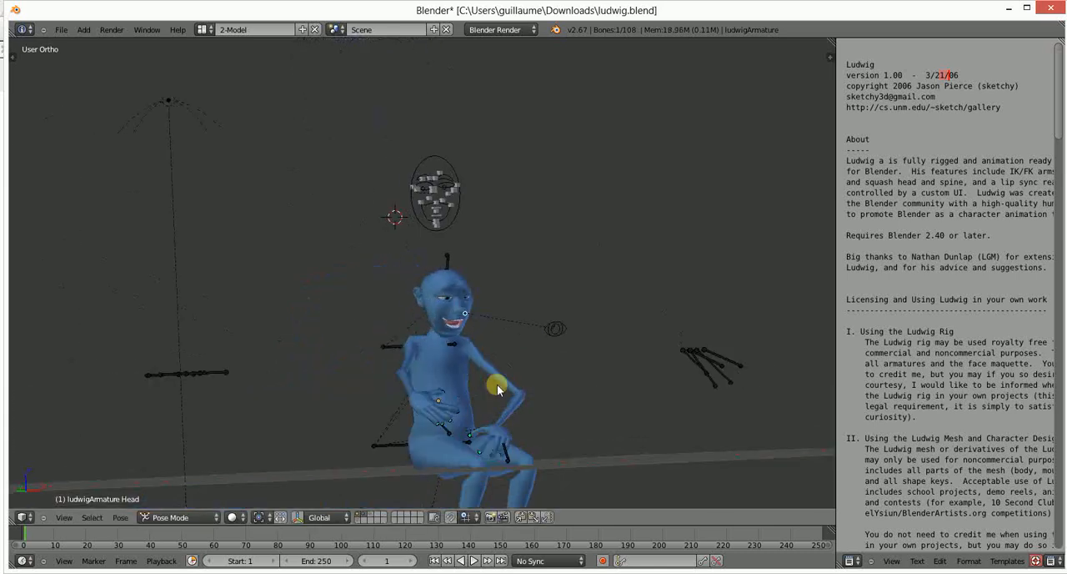
{"action": "middle_click_drag", "start_coordinate": [497, 383], "coordinate": [344, 387]}
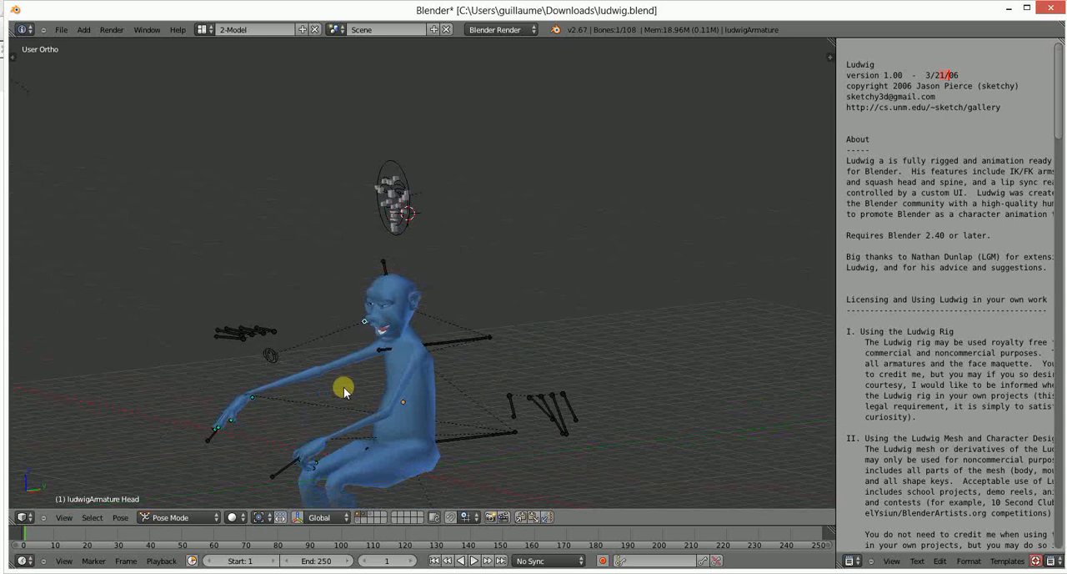
{"action": "scroll", "coordinate": [344, 387], "scroll_direction": "up", "scroll_amount": 4}
{"action": "middle_click_drag", "start_coordinate": [384, 254], "coordinate": [340, 399]}
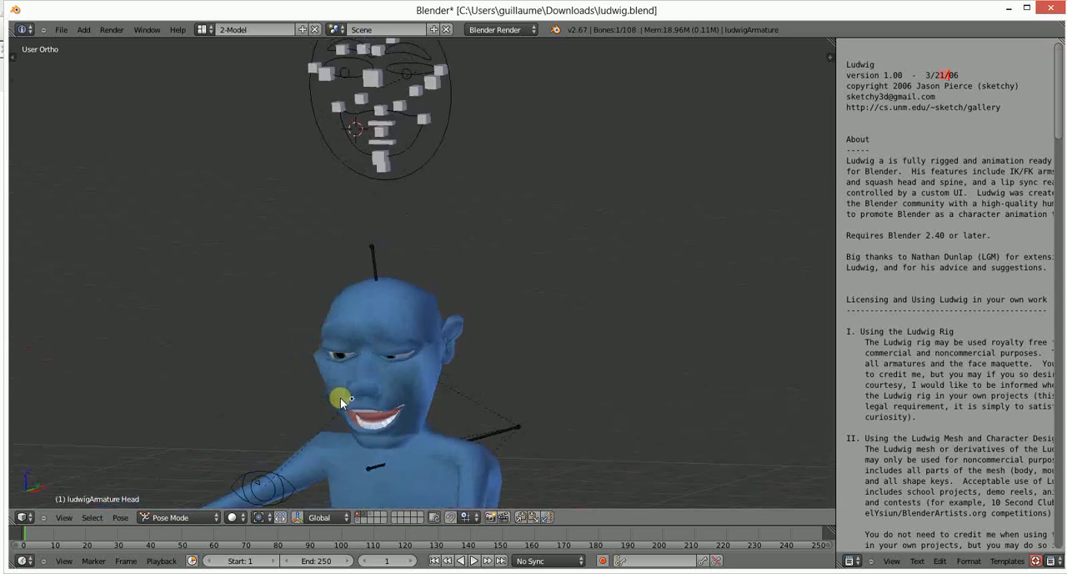
{"action": "middle_click_drag", "start_coordinate": [483, 362], "coordinate": [448, 368]}
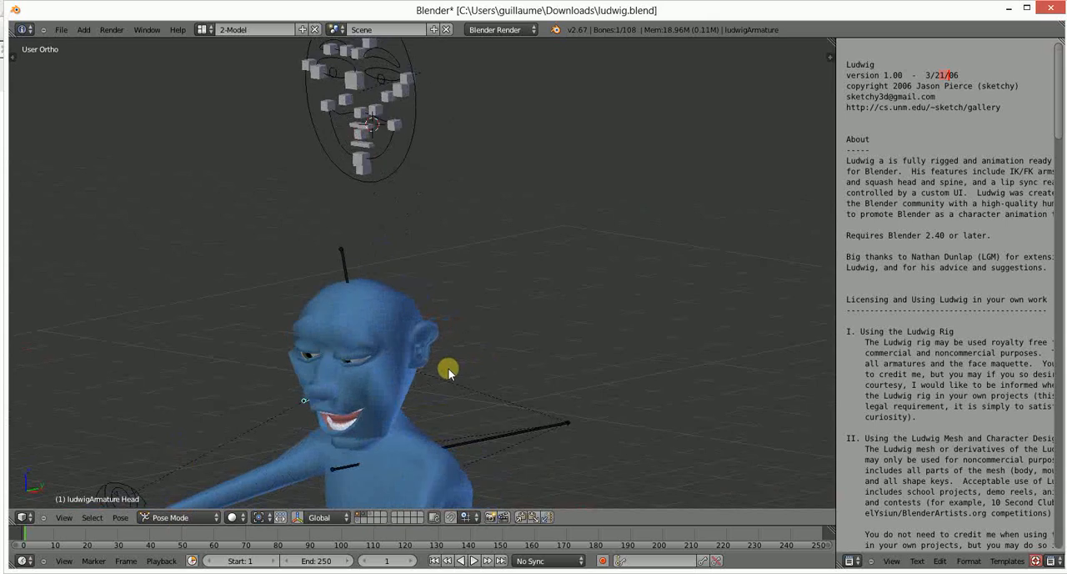
{"action": "scroll", "coordinate": [371, 359], "scroll_direction": "up", "scroll_amount": 5}
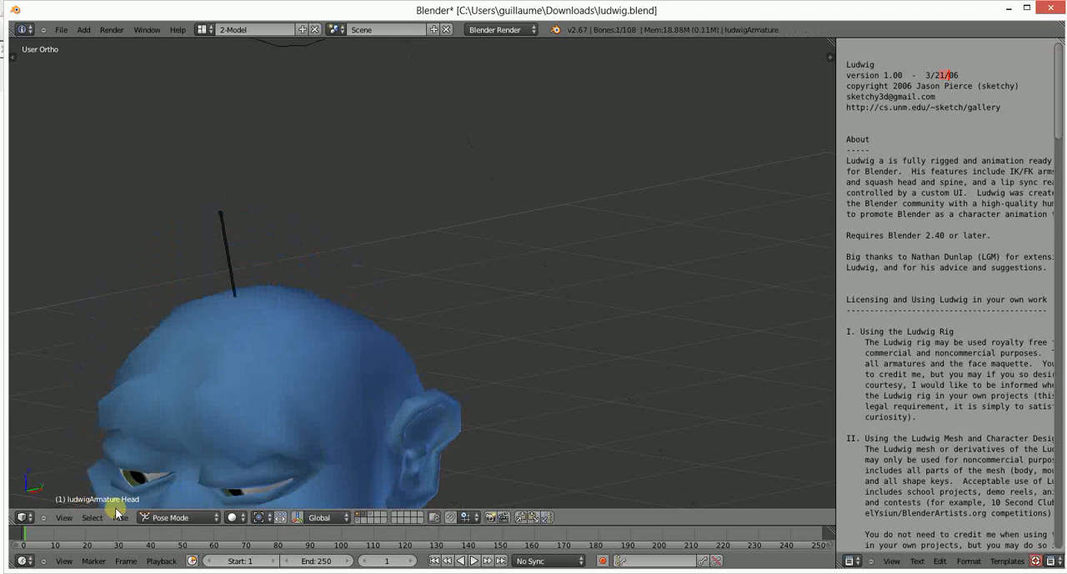
{"action": "left_click", "coordinate": [173, 517]}
{"action": "left_click", "coordinate": [173, 504]}
{"action": "right_click", "coordinate": [255, 447]}
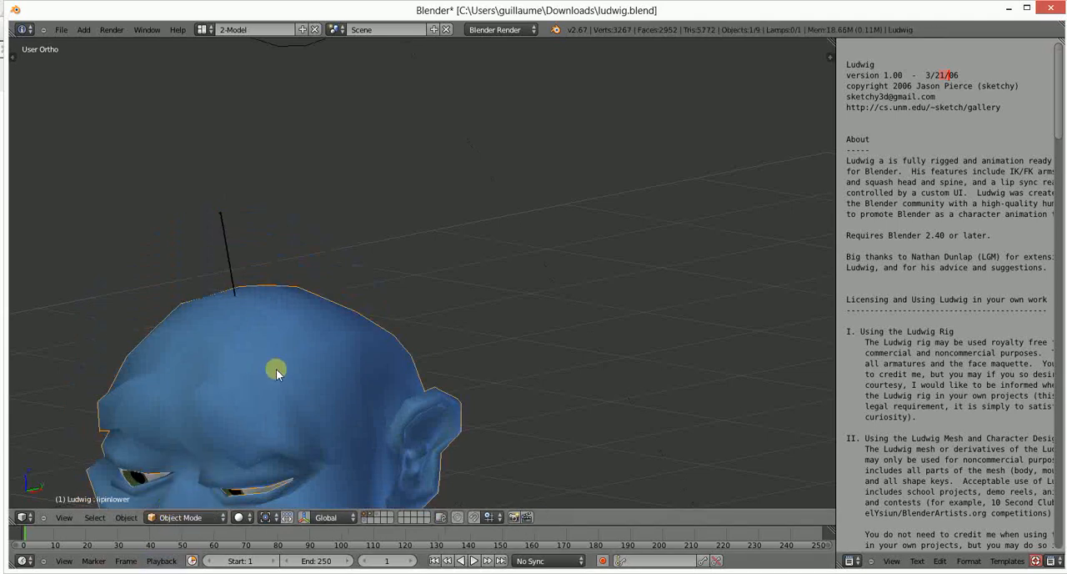
{"action": "scroll", "coordinate": [358, 298], "scroll_direction": "down", "scroll_amount": 5}
{"action": "key", "text": "Tab"}
{"action": "scroll", "coordinate": [359, 340], "scroll_direction": "up", "scroll_amount": 5}
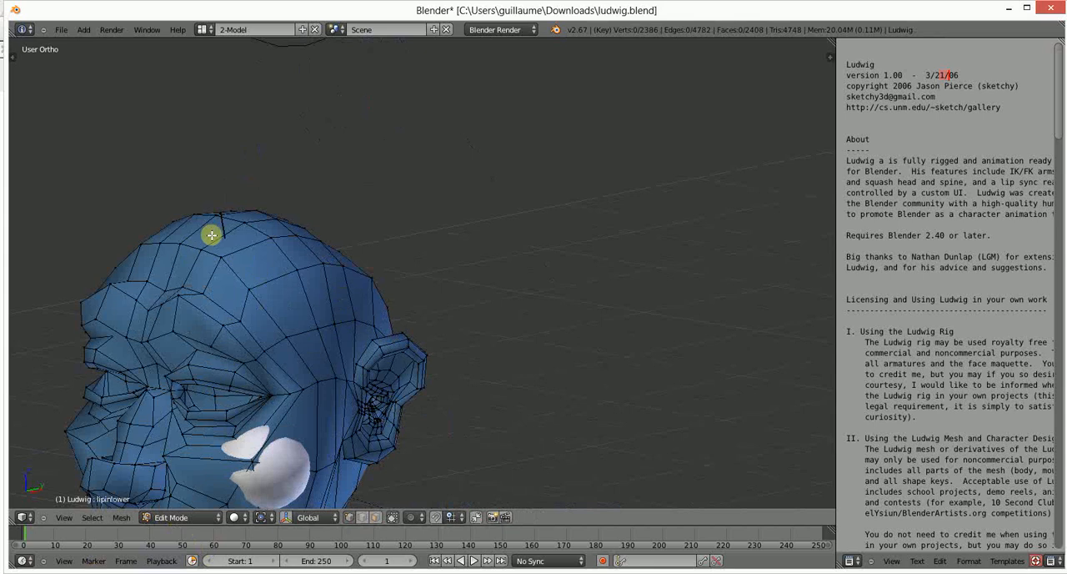
- Examine the polygon layout of Ludwig's head and unposed body mesh in Edit Mode from several angles
{"action": "scroll", "coordinate": [251, 336], "scroll_direction": "down", "scroll_amount": 3}
{"action": "middle_click_drag", "start_coordinate": [251, 336], "coordinate": [341, 417]}
{"action": "scroll", "coordinate": [430, 273], "scroll_direction": "down", "scroll_amount": 4}
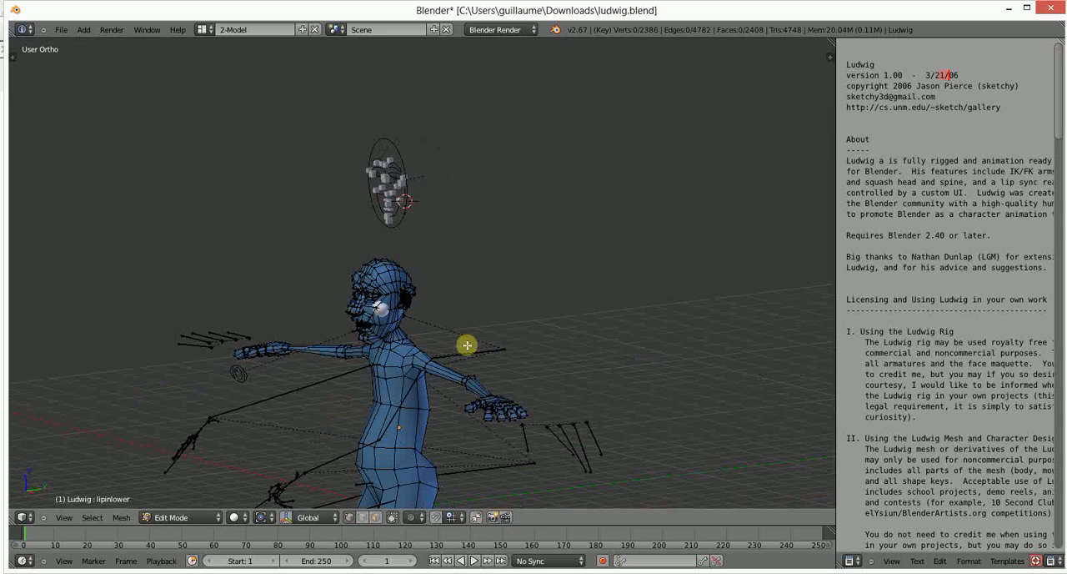
{"action": "scroll", "coordinate": [375, 402], "scroll_direction": "up", "scroll_amount": 6}
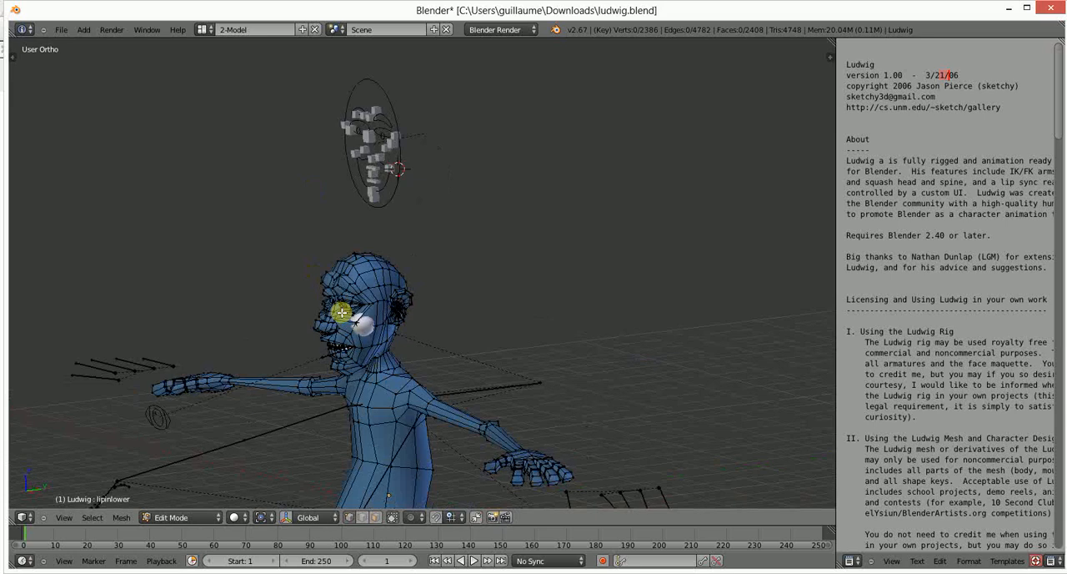
{"action": "scroll", "coordinate": [377, 351], "scroll_direction": "down", "scroll_amount": 1}
{"action": "middle_click_drag", "start_coordinate": [377, 352], "coordinate": [219, 392]}
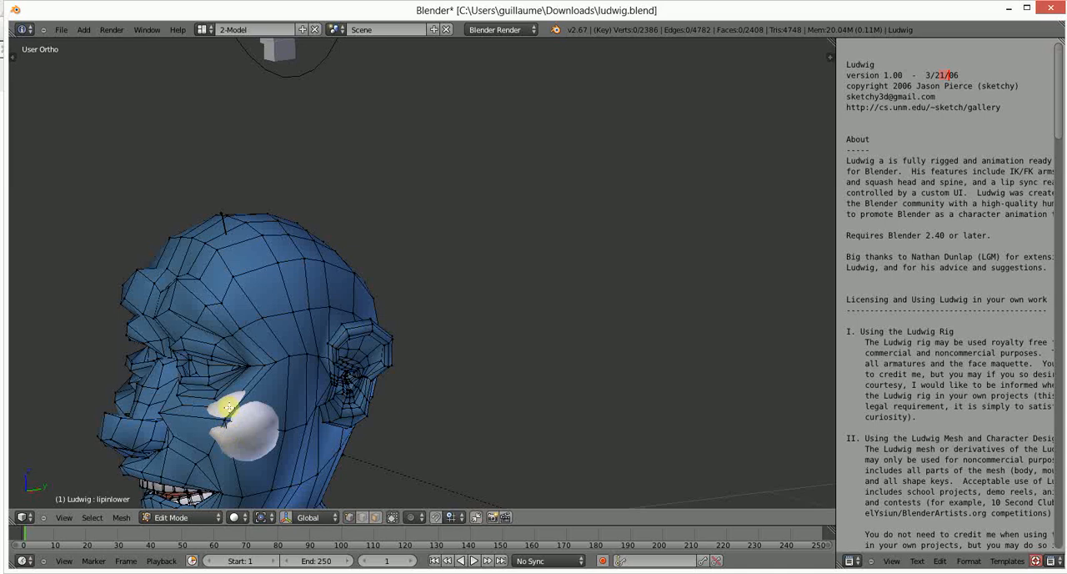
{"action": "scroll", "coordinate": [232, 410], "scroll_direction": "down", "scroll_amount": 10}
{"action": "middle_click_drag", "start_coordinate": [367, 302], "coordinate": [424, 293]}
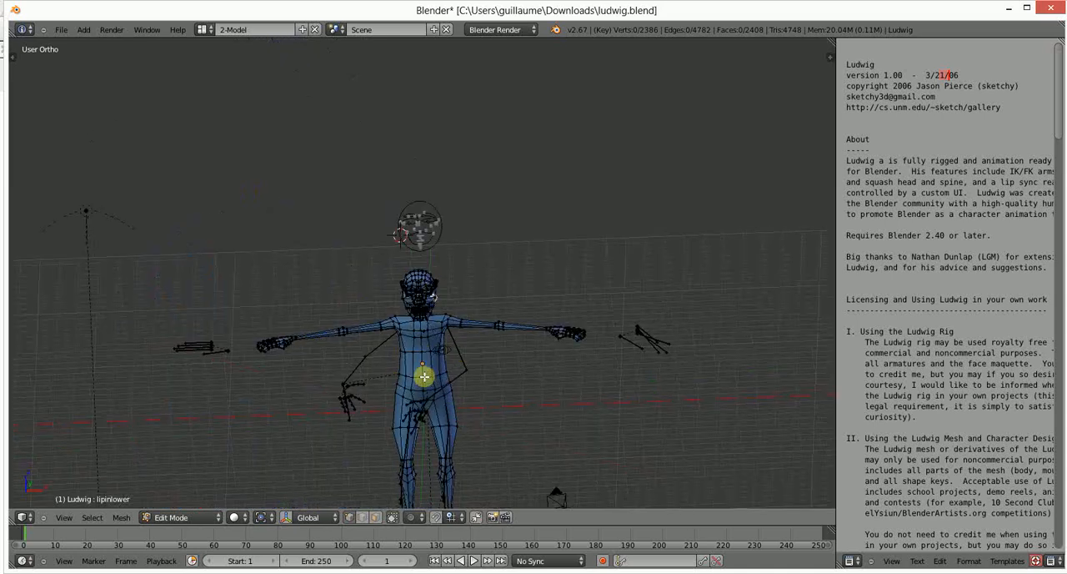
- Return the Ludwig mesh to Object Mode and inspect the posed head and upper body
{"action": "key", "text": "Tab"}
{"action": "middle_click_drag", "start_coordinate": [431, 393], "coordinate": [348, 419]}
{"action": "scroll", "coordinate": [408, 357], "scroll_direction": "up", "scroll_amount": 6}
{"action": "scroll", "coordinate": [378, 307], "scroll_direction": "down", "scroll_amount": 4}
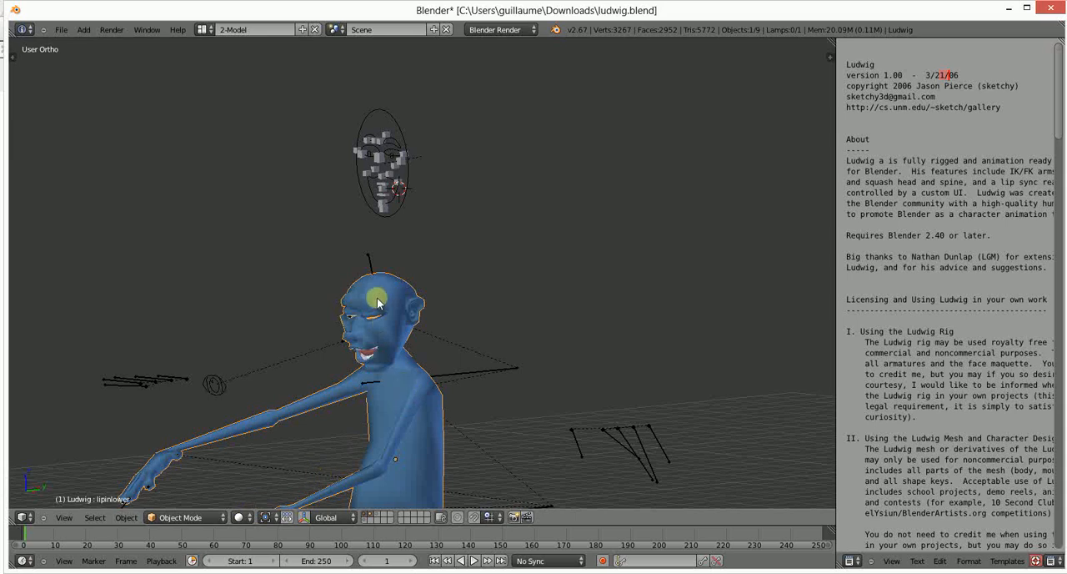
{"action": "scroll", "coordinate": [405, 358], "scroll_direction": "down", "scroll_amount": 2}
{"action": "scroll", "coordinate": [375, 325], "scroll_direction": "up", "scroll_amount": 5}
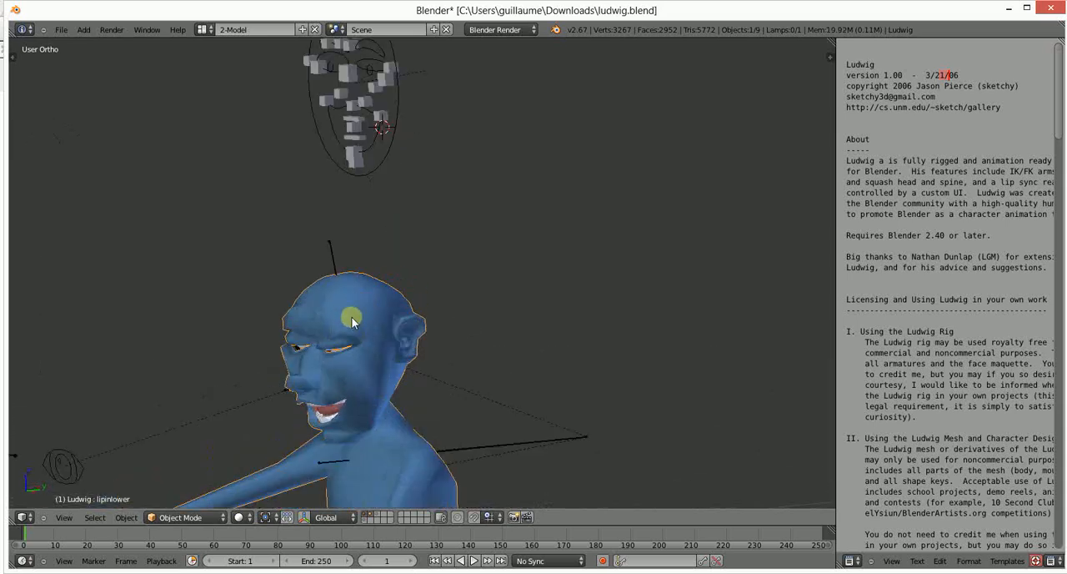
- Toggle the Ludwig mesh between Edit Mode and Object Mode to compare its base topology with the posed surface
{"action": "key", "text": "Tab"}
{"action": "key", "text": "Tab"}
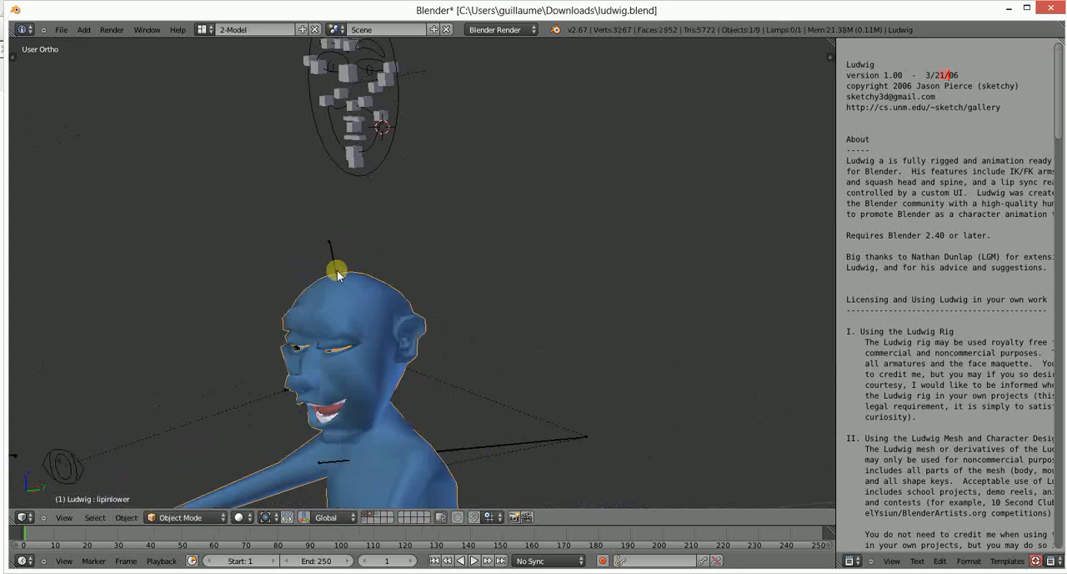
{"action": "key", "text": "Tab"}
{"action": "key", "text": "Tab"}
{"action": "mouse_move", "coordinate": [340, 303]}
{"action": "middle_mouse_down"}
{"action": "mouse_move", "coordinate": [338, 320]}
{"action": "mouse_move", "coordinate": [373, 309]}
{"action": "middle_mouse_up"}
{"action": "key", "text": "Tab"}
{"action": "scroll", "coordinate": [338, 320], "scroll_direction": "up", "scroll_amount": 3}
{"action": "scroll", "coordinate": [326, 317], "scroll_direction": "down", "scroll_amount": 5}
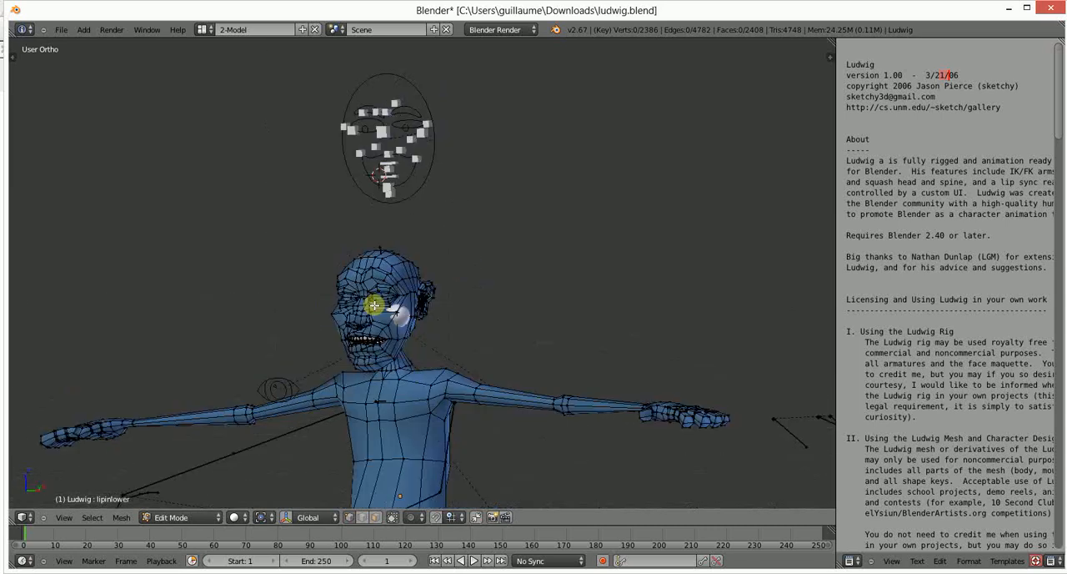
{"action": "key", "text": "Tab"}
{"action": "mouse_move", "coordinate": [496, 472]}
{"action": "middle_mouse_down"}
{"action": "mouse_move", "coordinate": [406, 431]}
{"action": "mouse_move", "coordinate": [653, 440]}
{"action": "middle_mouse_up"}
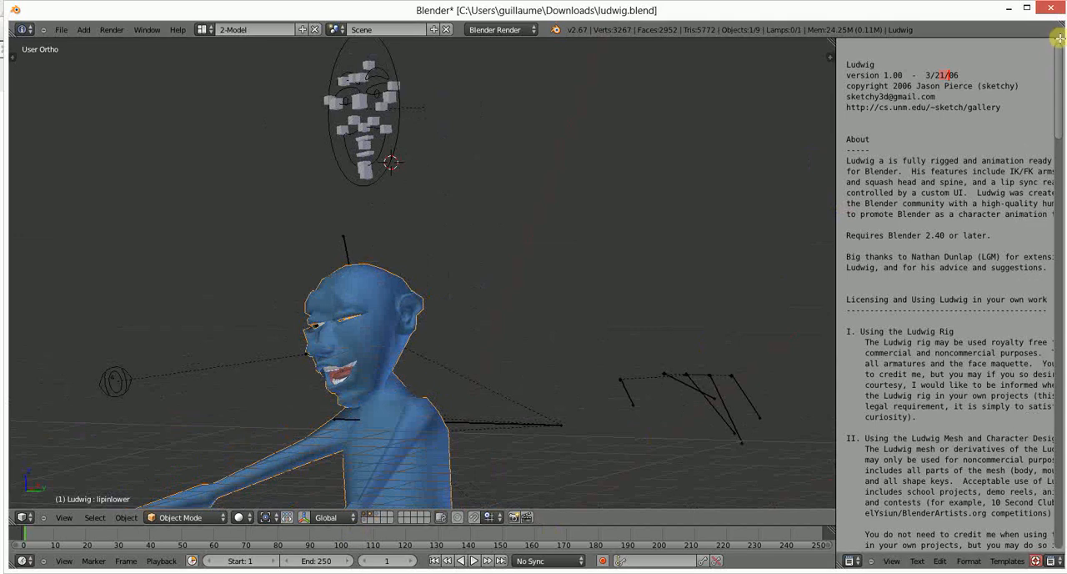
- Change the Text Editor area to the Properties editor and briefly check the Ludwig mesh in Edit Mode
{"action": "left_click", "coordinate": [862, 563]}
{"action": "left_click", "coordinate": [863, 564]}
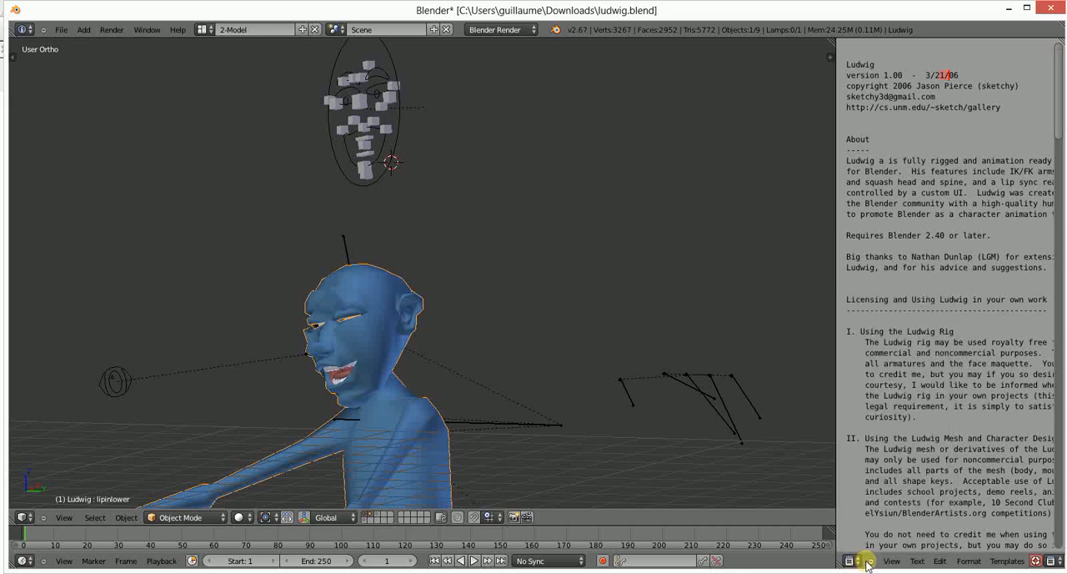
{"action": "left_click", "coordinate": [864, 564]}
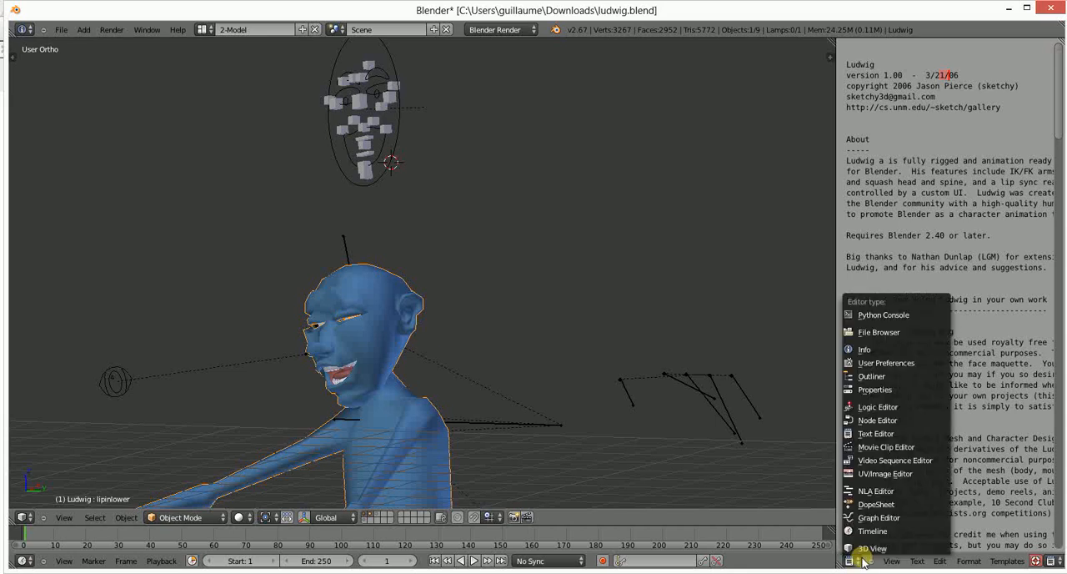
{"action": "left_click", "coordinate": [872, 390]}
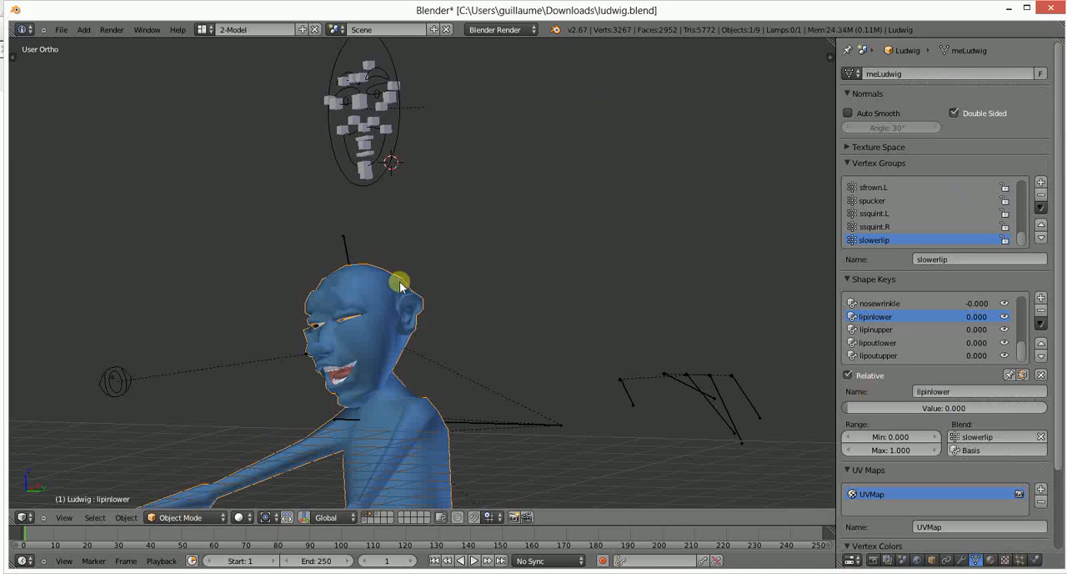
{"action": "middle_click_drag", "start_coordinate": [400, 286], "coordinate": [422, 250]}
{"action": "key", "text": "Tab"}
{"action": "key", "text": "Tab"}
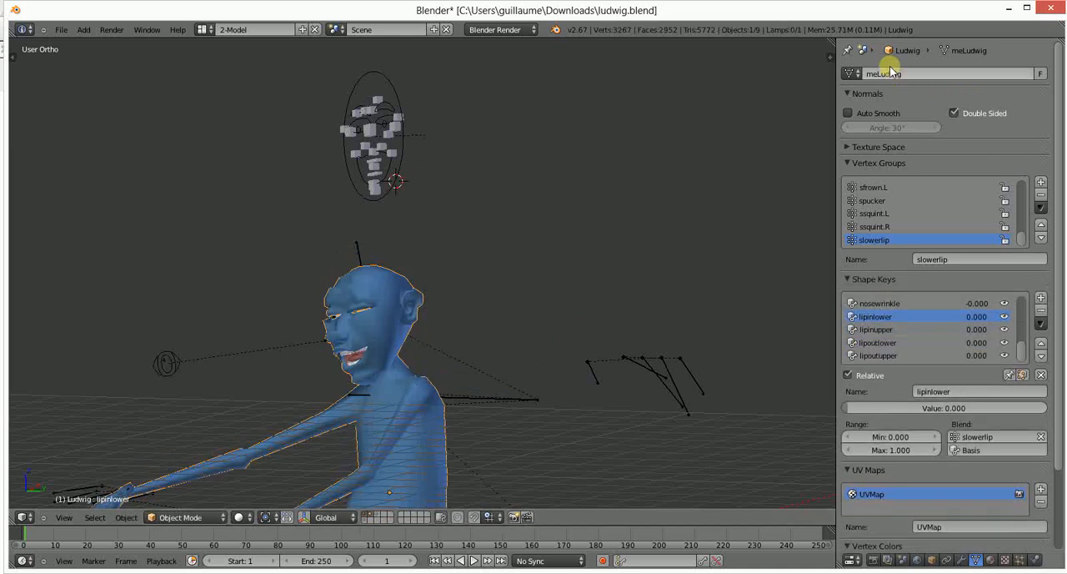
- Show Ludwig's modifiers, try 6 viewport subdivisions on the Subsurf modifier and lower the value to 1
{"action": "scroll", "coordinate": [989, 524], "scroll_direction": "down", "scroll_amount": 3}
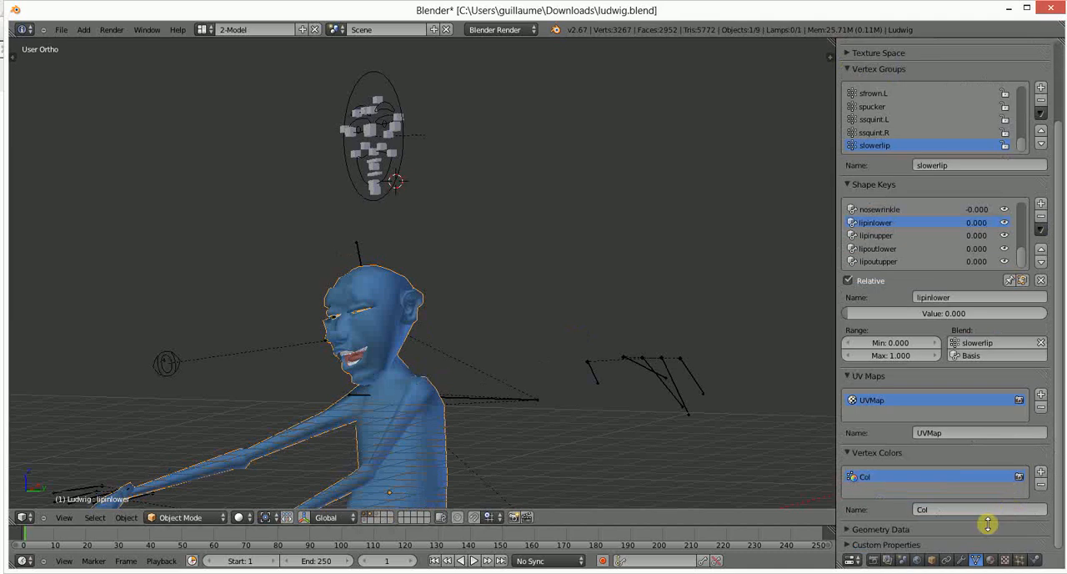
{"action": "left_click", "coordinate": [965, 560]}
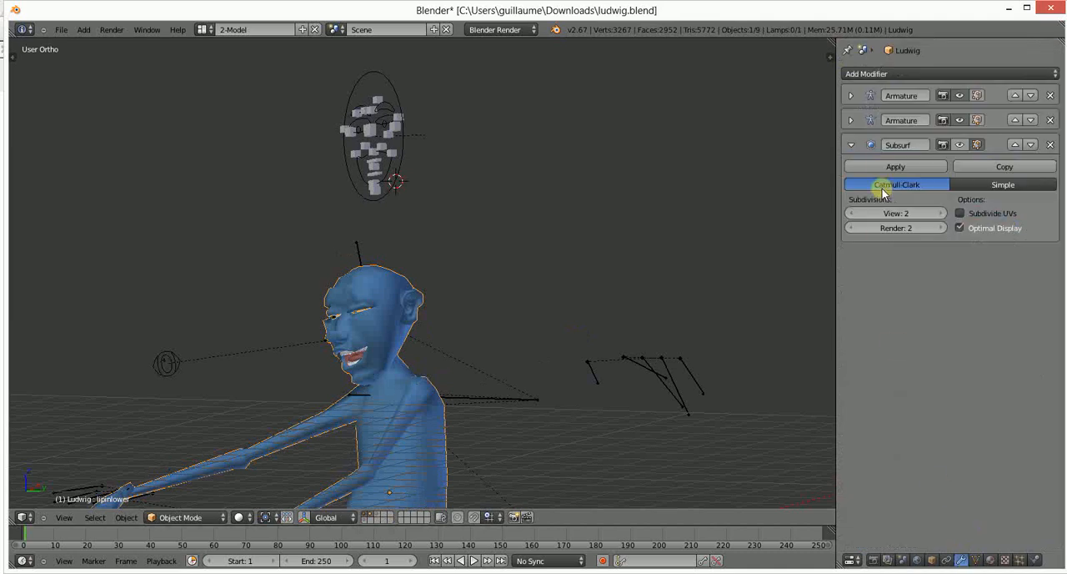
{"action": "left_click", "coordinate": [940, 214]}
{"action": "left_click", "coordinate": [940, 214]}
{"action": "left_click", "coordinate": [939, 213]}
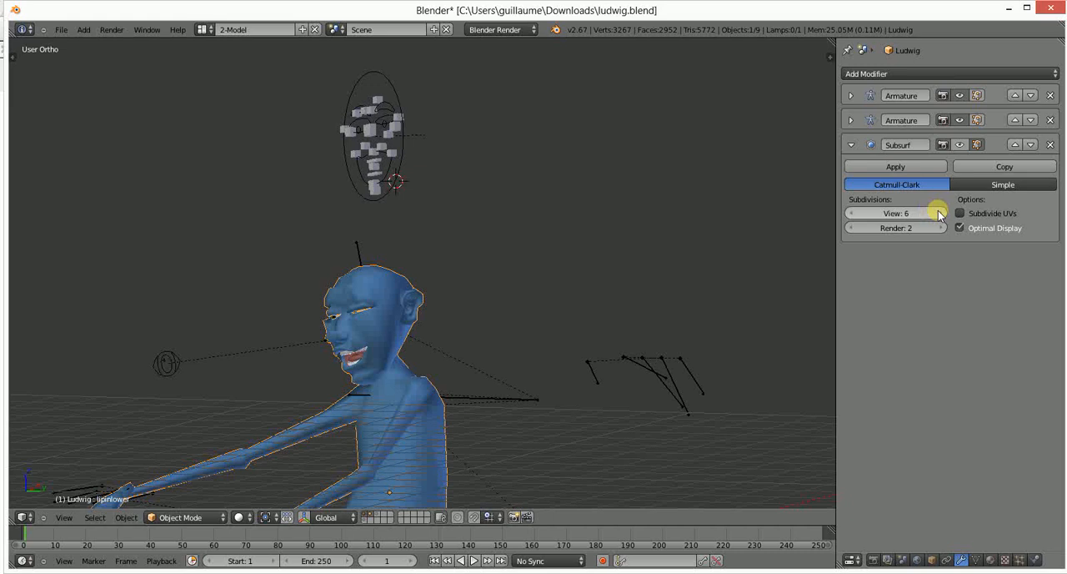
{"action": "left_click", "coordinate": [851, 213]}
{"action": "left_click", "coordinate": [851, 213]}
{"action": "left_click", "coordinate": [851, 213]}
{"action": "left_click", "coordinate": [851, 214]}
{"action": "scroll", "coordinate": [297, 340], "scroll_direction": "up", "scroll_amount": 6}
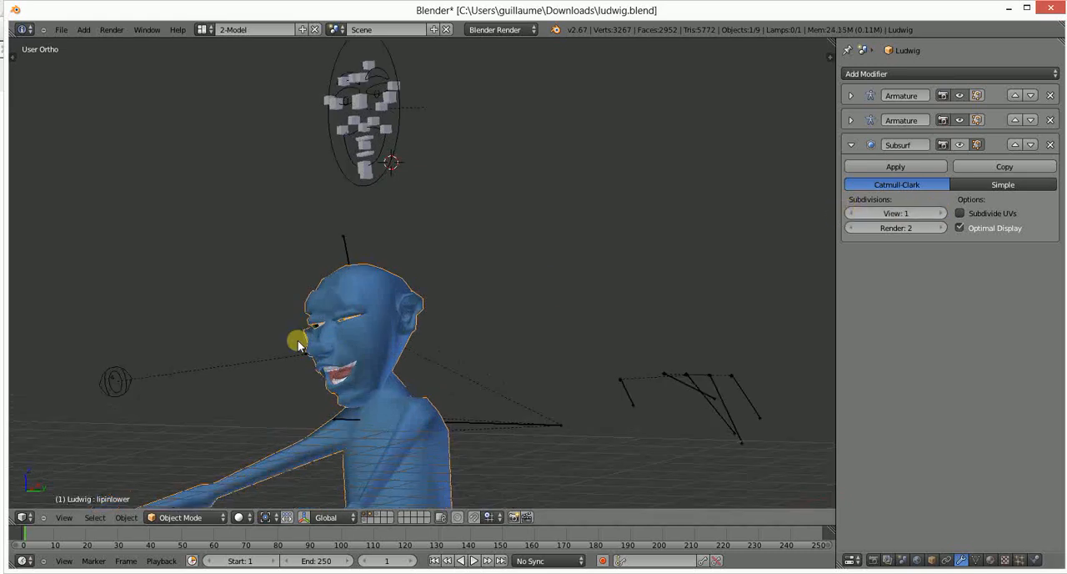
- Set the Subsurf modifier's render subdivisions to 3 and render the Ludwig character from the camera view
{"action": "middle_click_drag", "start_coordinate": [256, 360], "coordinate": [392, 333]}
{"action": "scroll", "coordinate": [358, 302], "scroll_direction": "down", "scroll_amount": 5}
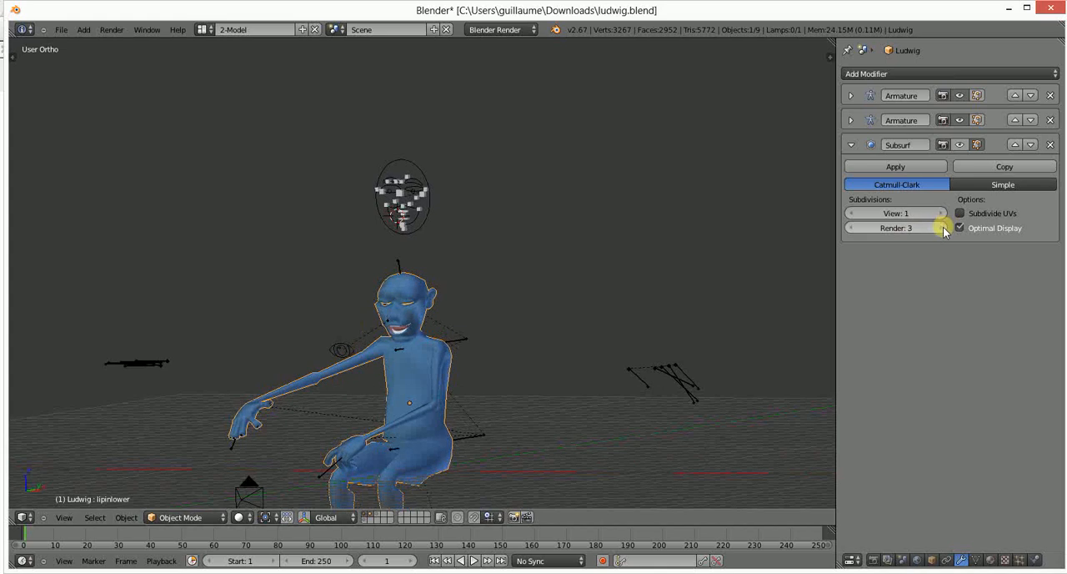
{"action": "scroll", "coordinate": [499, 201], "scroll_direction": "down", "scroll_amount": 4}
{"action": "key", "text": "KP_0"}
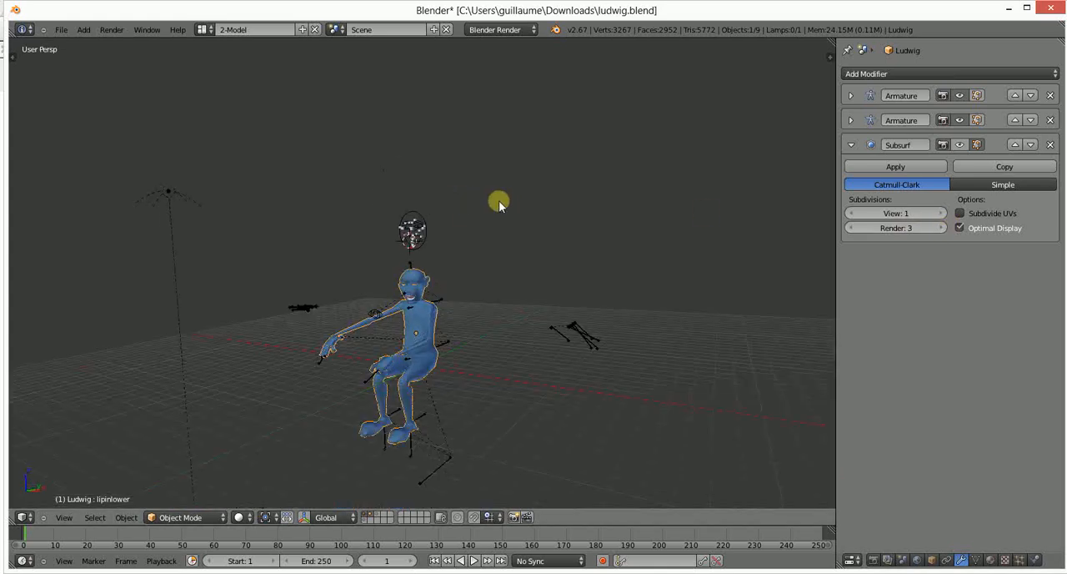
{"action": "key", "text": "F12"}
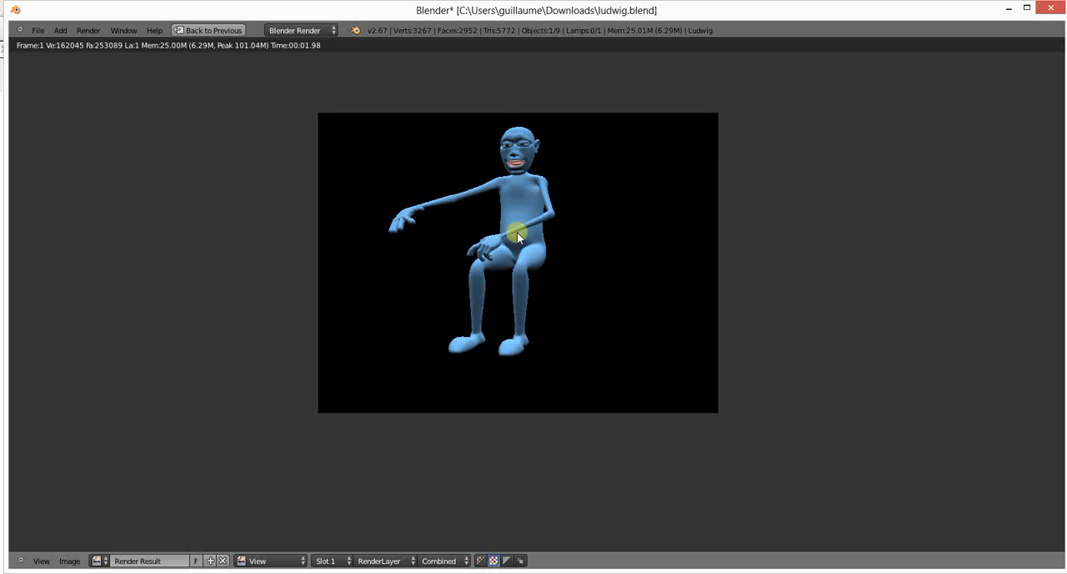
- Examine the smoothness of the rendered figure up close and return to the 3D scene
{"action": "scroll", "coordinate": [517, 232], "scroll_direction": "up", "scroll_amount": 6}
{"action": "scroll", "coordinate": [499, 248], "scroll_direction": "down", "scroll_amount": 4}
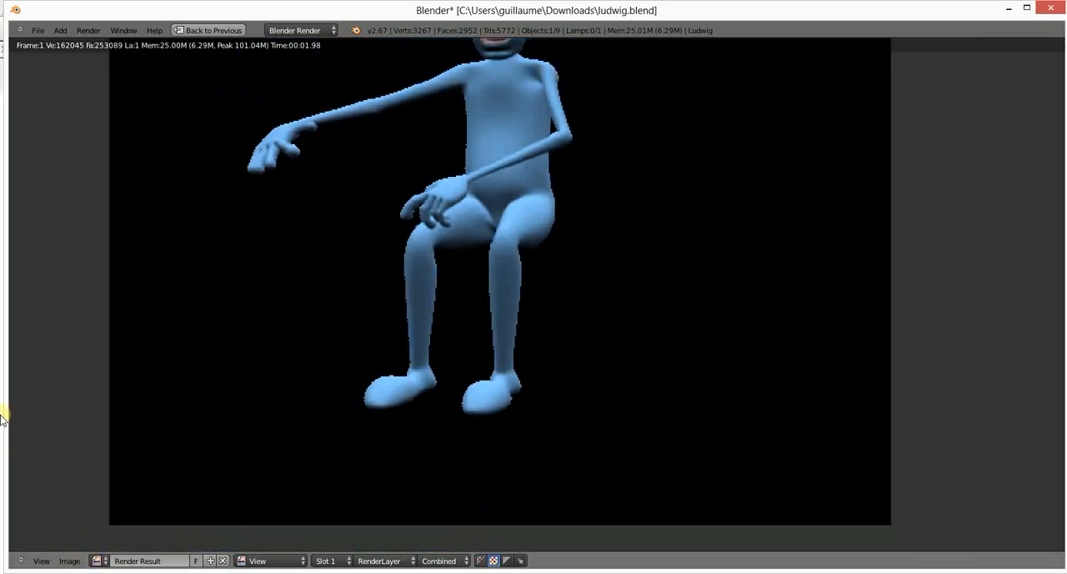
{"action": "scroll", "coordinate": [600, 153], "scroll_direction": "down", "scroll_amount": 3}
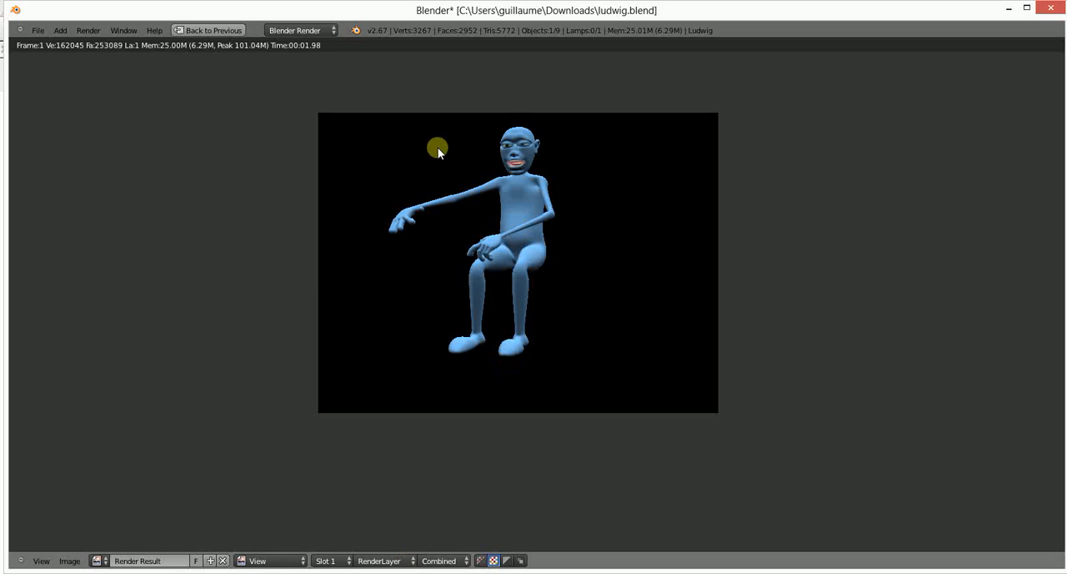
{"action": "scroll", "coordinate": [497, 305], "scroll_direction": "up", "scroll_amount": 1}
{"action": "scroll", "coordinate": [496, 304], "scroll_direction": "up", "scroll_amount": 5}
{"action": "scroll", "coordinate": [458, 309], "scroll_direction": "up", "scroll_amount": 2}
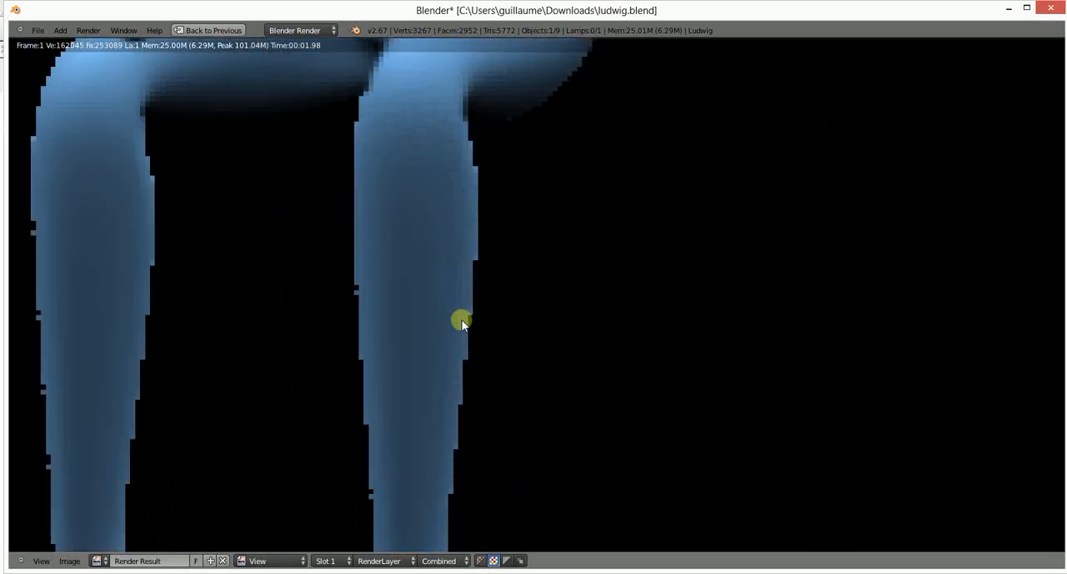
{"action": "scroll", "coordinate": [461, 198], "scroll_direction": "down", "scroll_amount": 4}
{"action": "scroll", "coordinate": [461, 200], "scroll_direction": "down", "scroll_amount": 5}
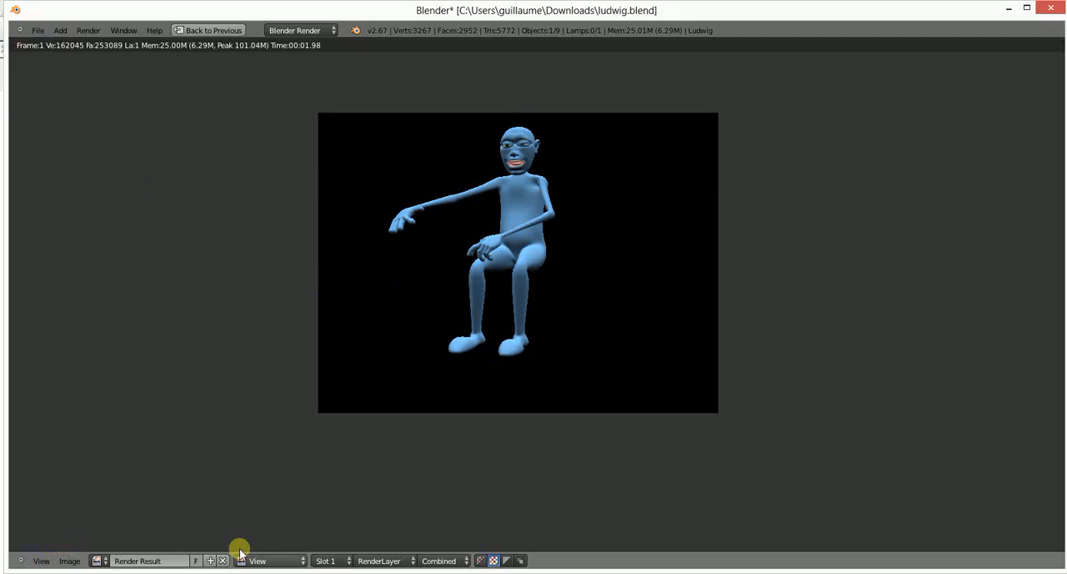
{"action": "left_click", "coordinate": [204, 31]}
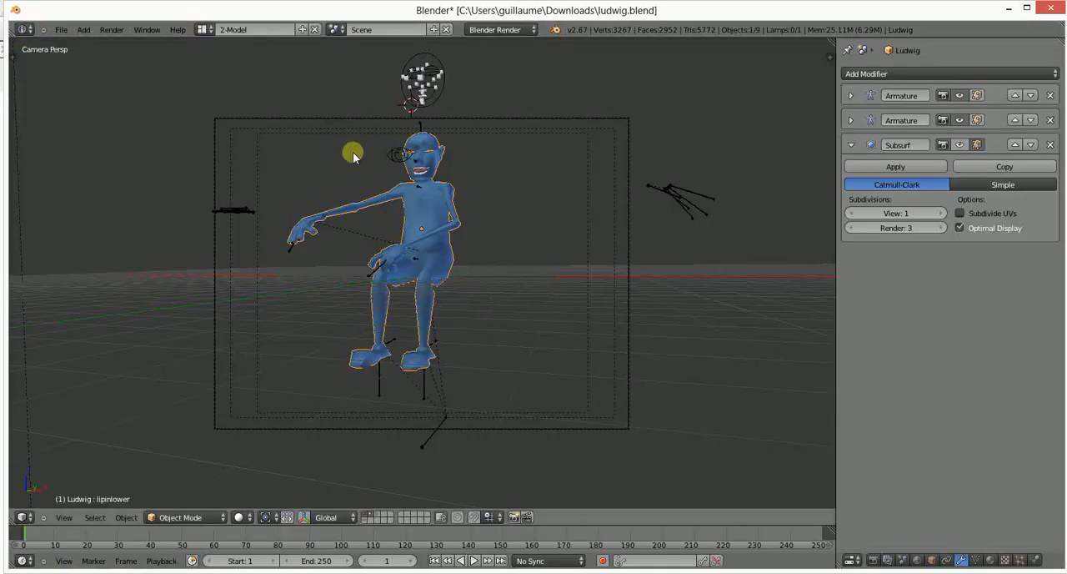
- Select the ludwigArmature rig and switch it to Pose Mode
{"action": "middle_click_drag", "start_coordinate": [353, 153], "coordinate": [377, 211]}
{"action": "scroll", "coordinate": [398, 194], "scroll_direction": "up", "scroll_amount": 5}
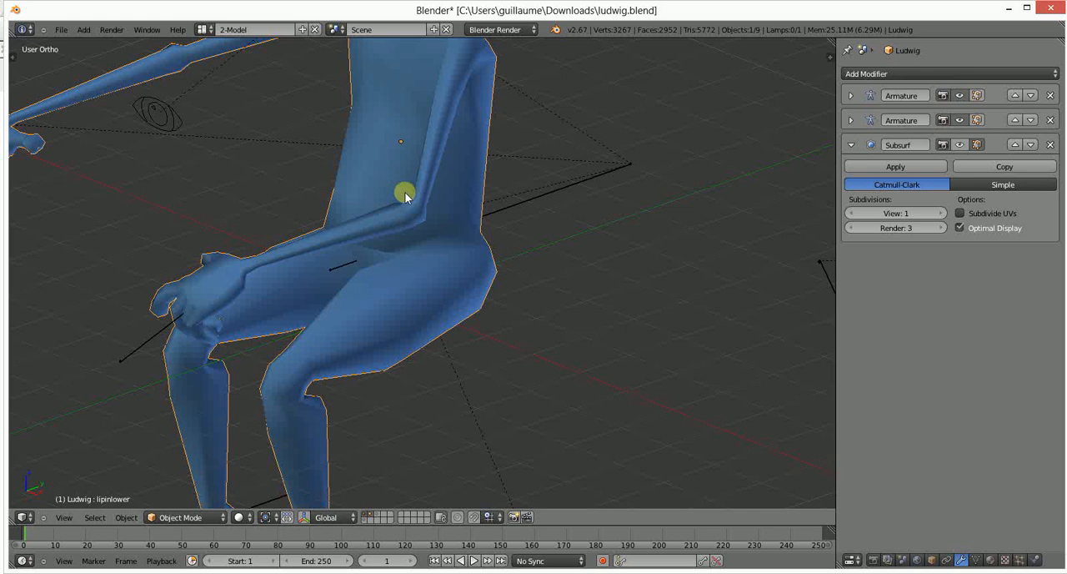
{"action": "left_click", "coordinate": [200, 517]}
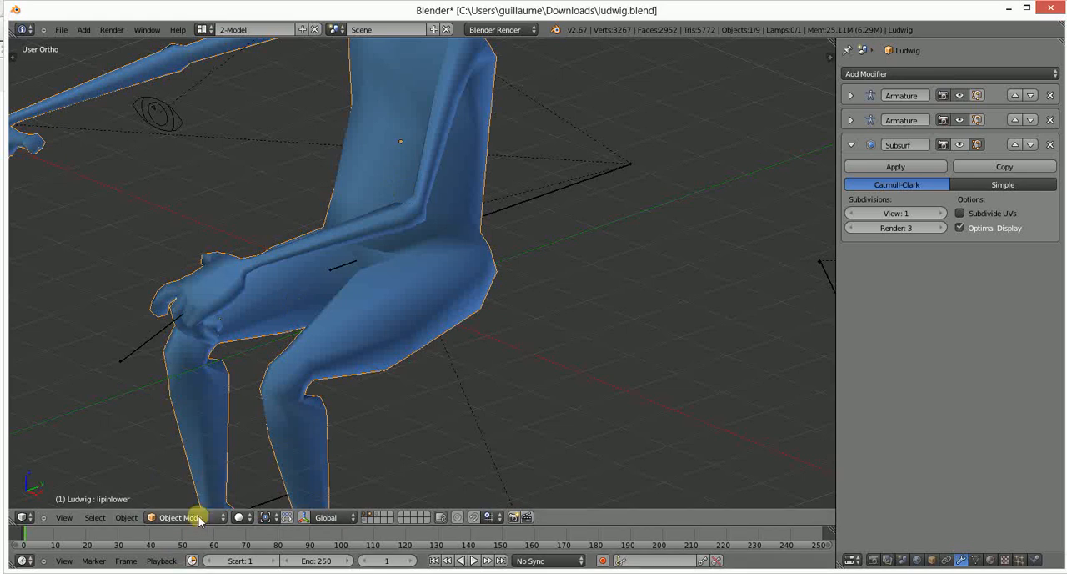
{"action": "right_click", "coordinate": [346, 265]}
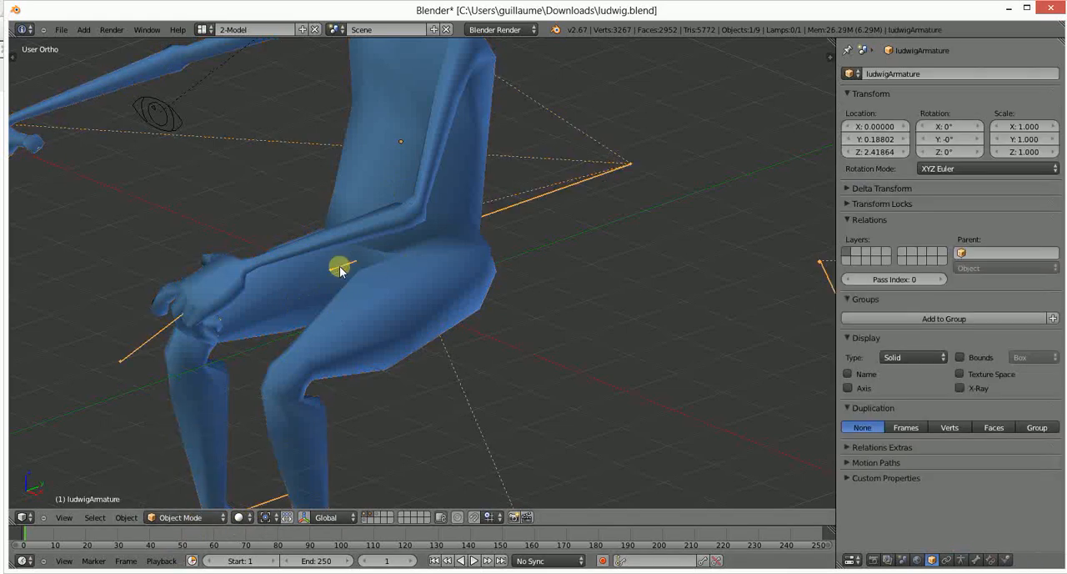
{"action": "left_click", "coordinate": [190, 517]}
{"action": "left_click", "coordinate": [185, 475]}
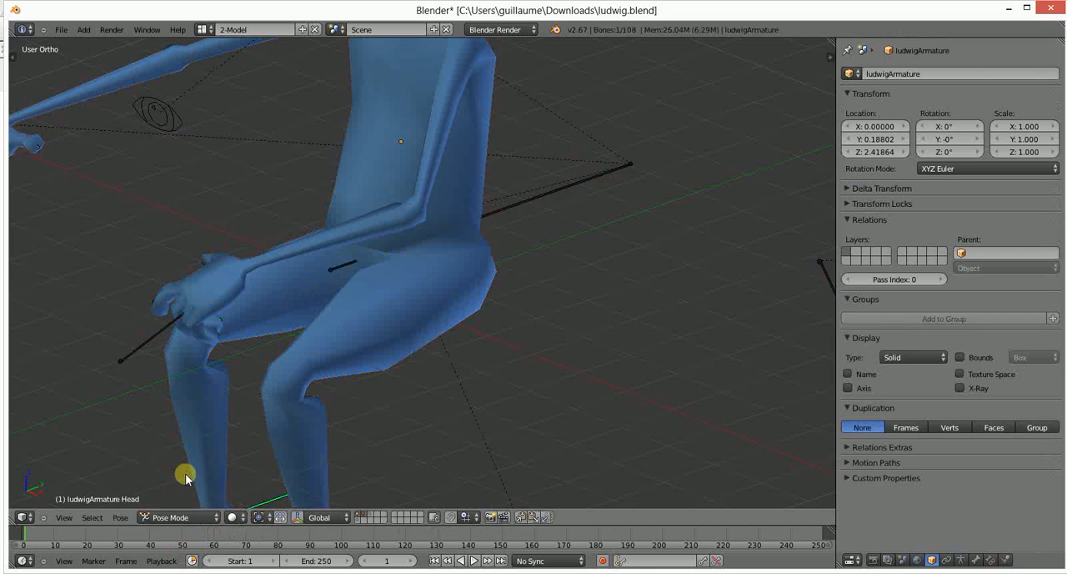
- Inspect the rig's body controls by selecting the UpperBody bone and the short bone in front of the hips
{"action": "scroll", "coordinate": [367, 306], "scroll_direction": "down", "scroll_amount": 4}
{"action": "middle_click_drag", "start_coordinate": [484, 205], "coordinate": [449, 182]}
{"action": "right_click", "coordinate": [449, 182]}
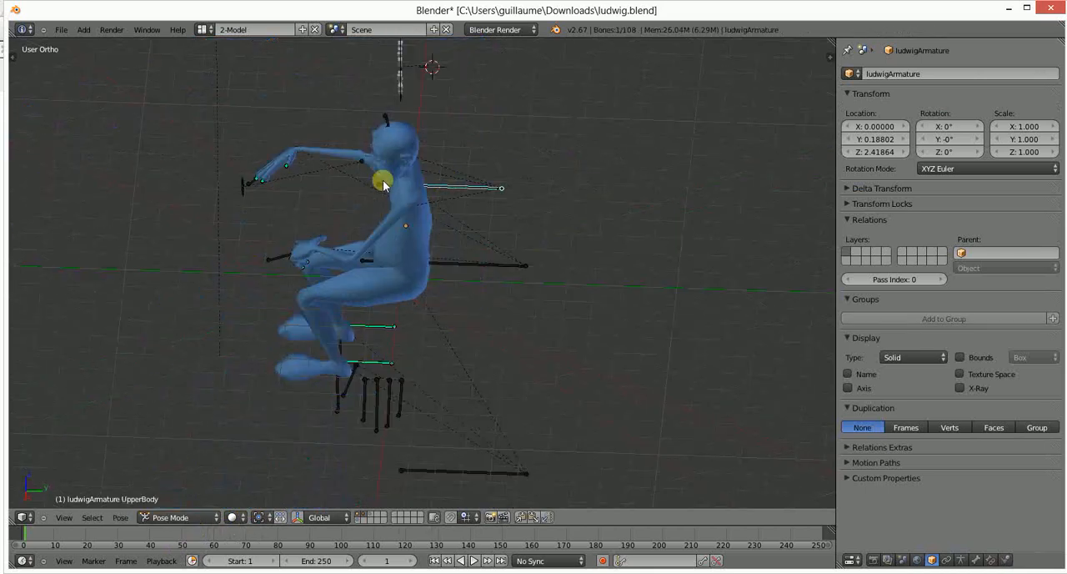
{"action": "scroll", "coordinate": [336, 177], "scroll_direction": "up", "scroll_amount": 6}
{"action": "mouse_move", "coordinate": [336, 179]}
{"action": "middle_mouse_down"}
{"action": "mouse_move", "coordinate": [310, 205]}
{"action": "mouse_move", "coordinate": [356, 183]}
{"action": "middle_mouse_up"}
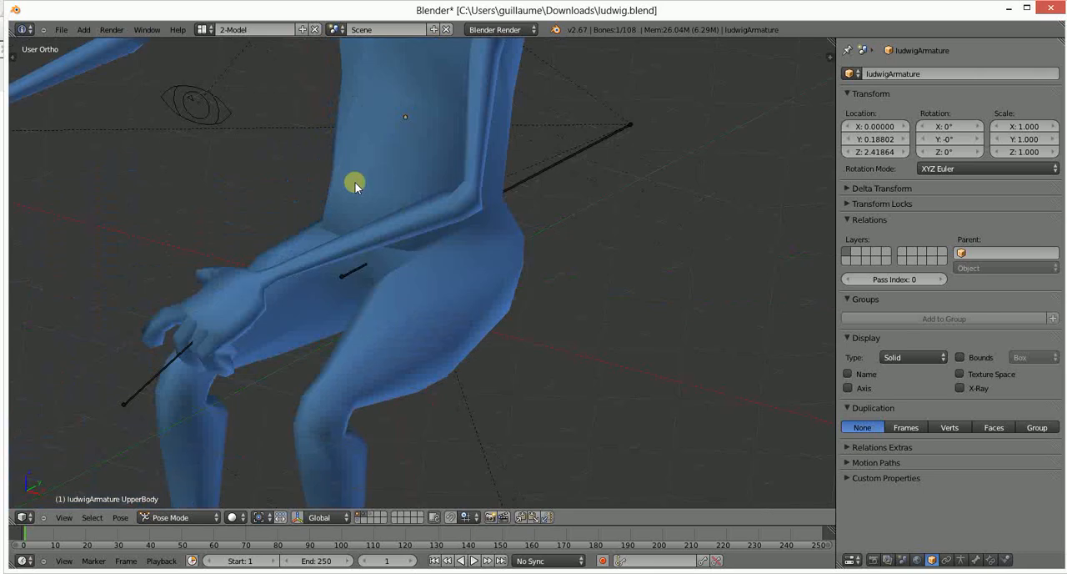
{"action": "right_click", "coordinate": [362, 268]}
- Try to rotate the Forearm.R bone of the outstretched arm
{"action": "scroll", "coordinate": [334, 323], "scroll_direction": "down", "scroll_amount": 5}
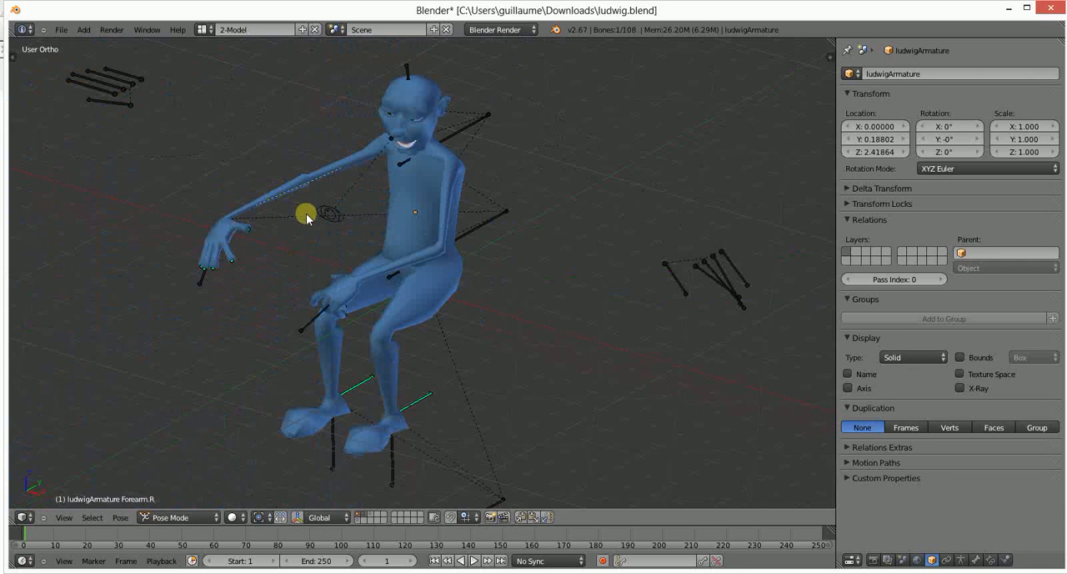
{"action": "key", "text": "r"}
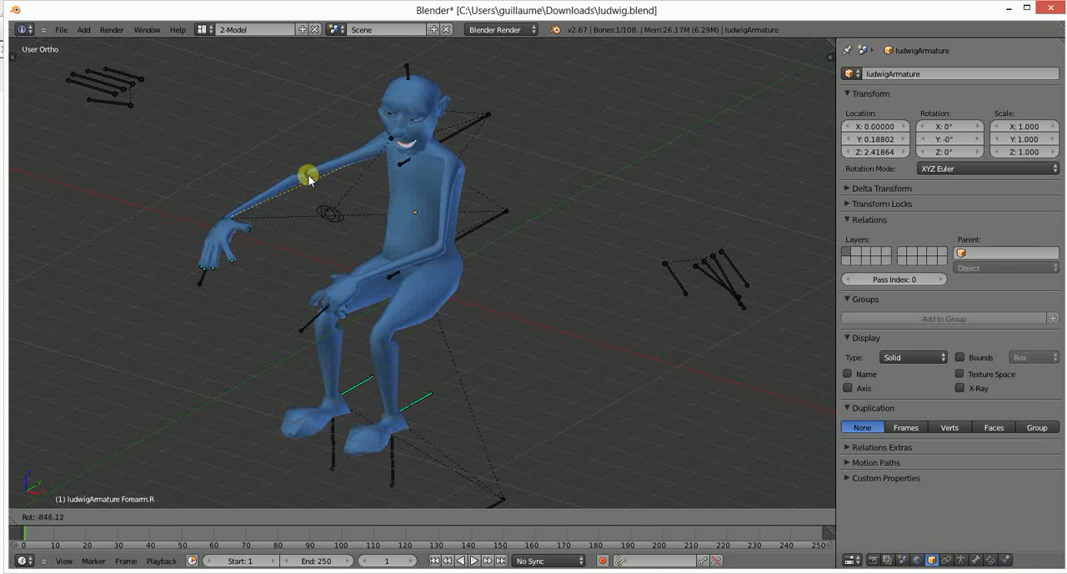
{"action": "left_click", "coordinate": [368, 200]}
{"action": "scroll", "coordinate": [189, 219], "scroll_direction": "down", "scroll_amount": 1}
{"action": "middle_click_drag", "start_coordinate": [189, 219], "coordinate": [277, 295]}
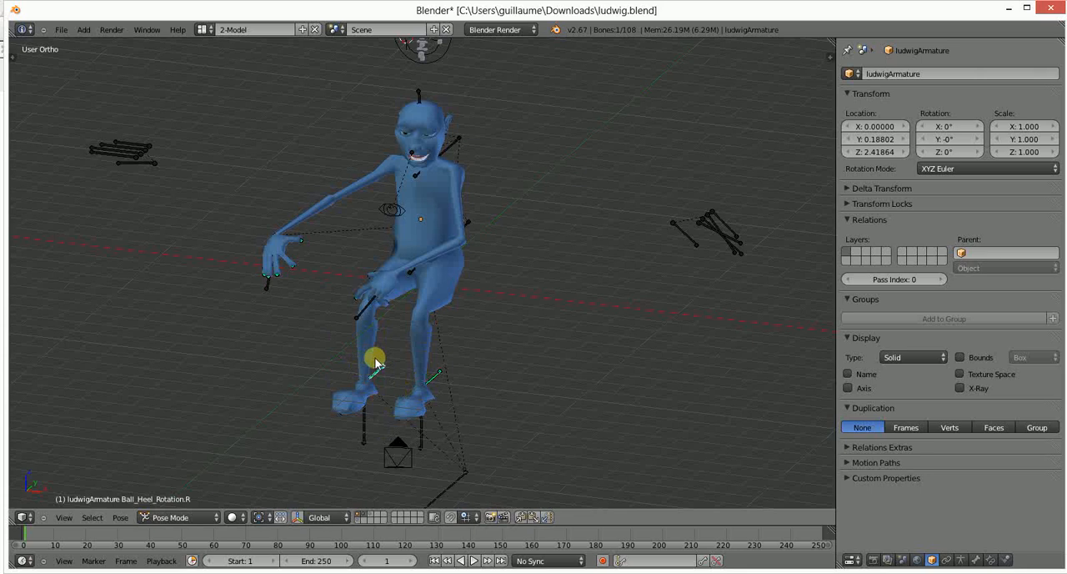
- Rotate the IK_Arm.R bone freely to turn the hand and move it closer to the torso, bending the elbow
{"action": "right_click", "coordinate": [266, 286]}
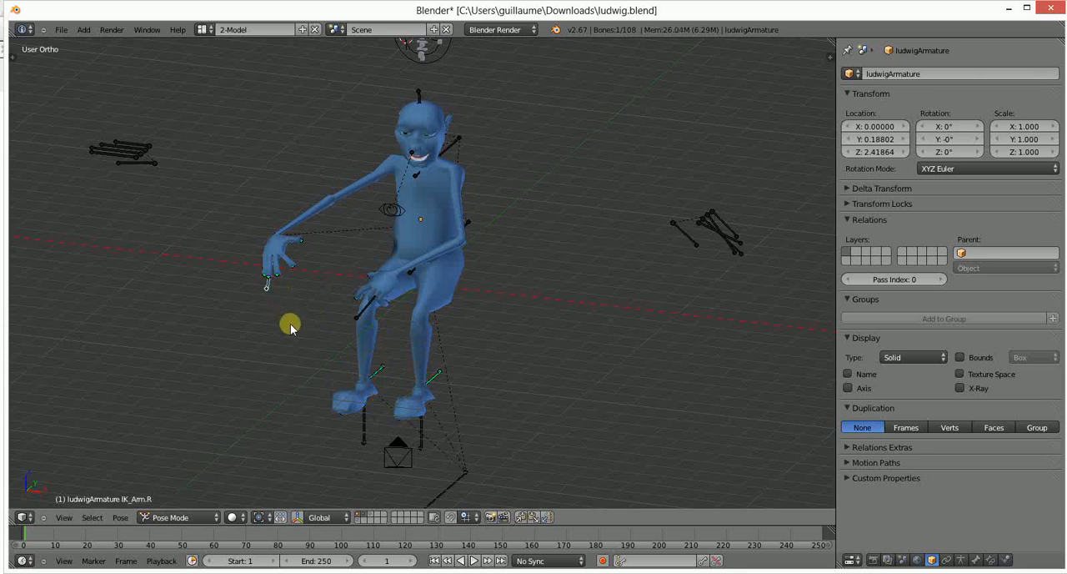
{"action": "key", "text": "r"}
{"action": "key", "text": "r"}
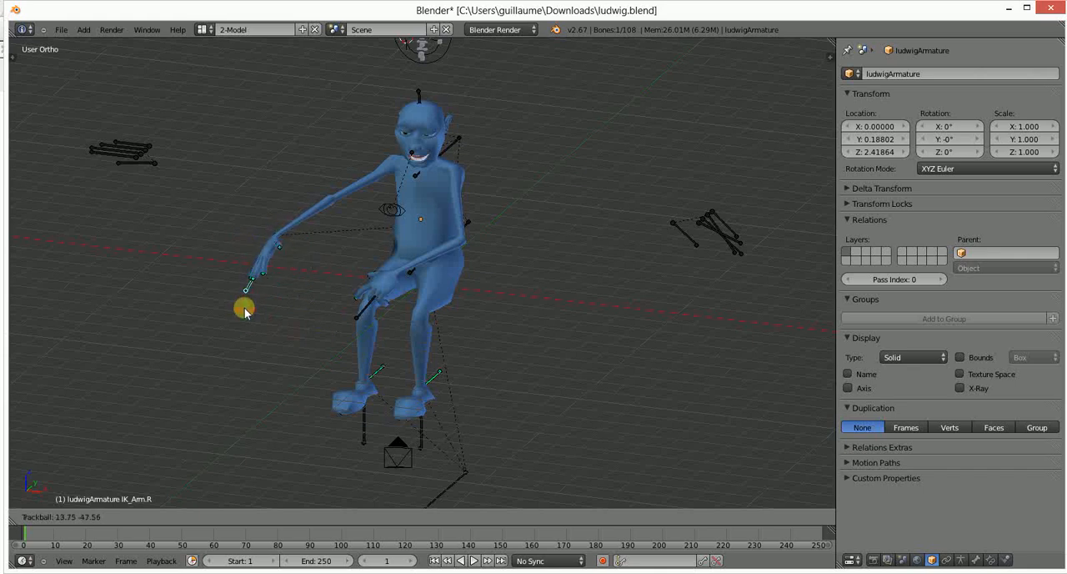
{"action": "left_click", "coordinate": [247, 312]}
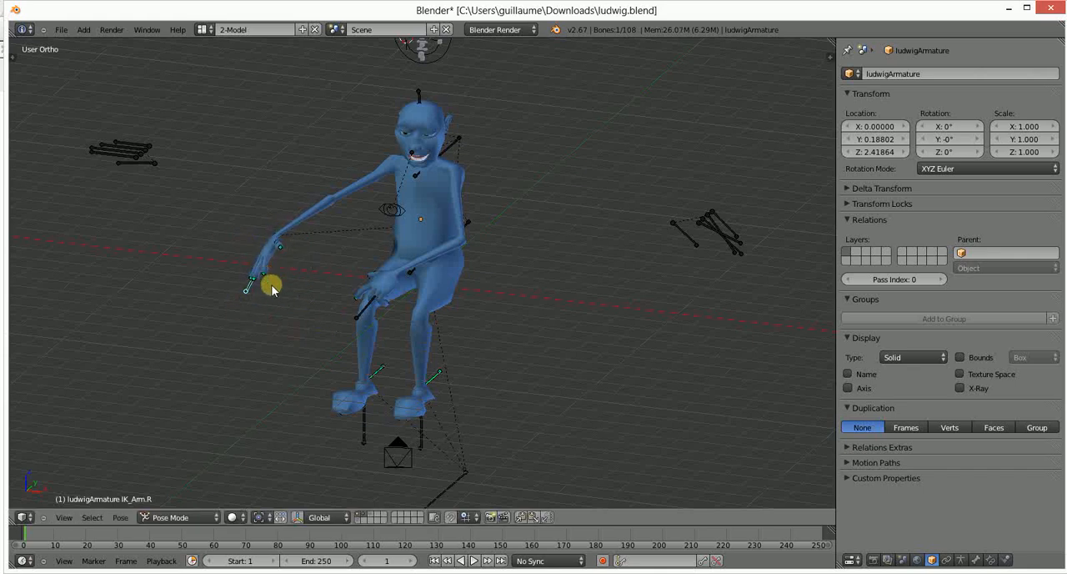
{"action": "key", "text": "g"}
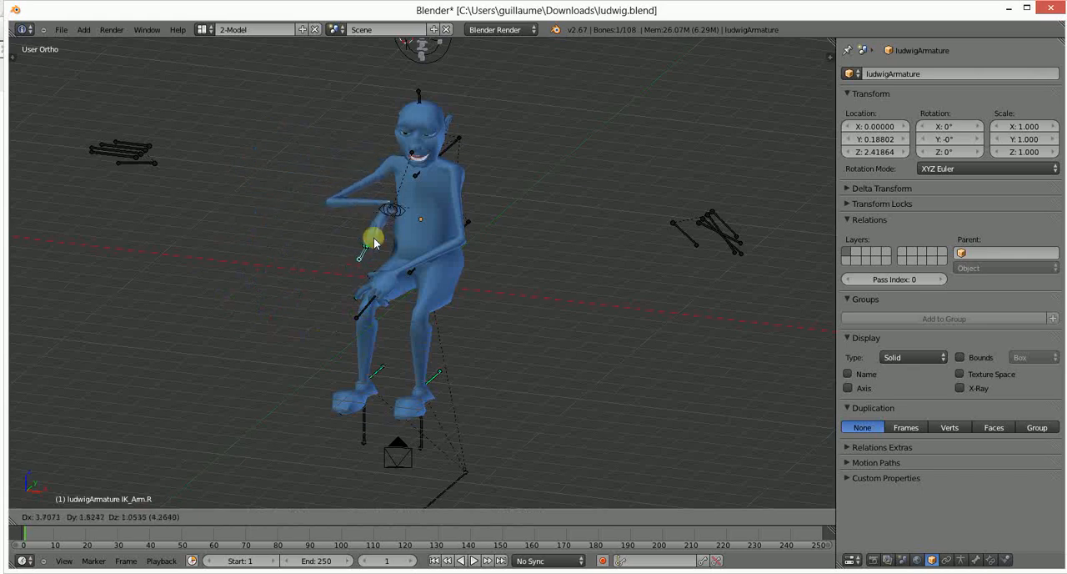
{"action": "left_click", "coordinate": [304, 326]}
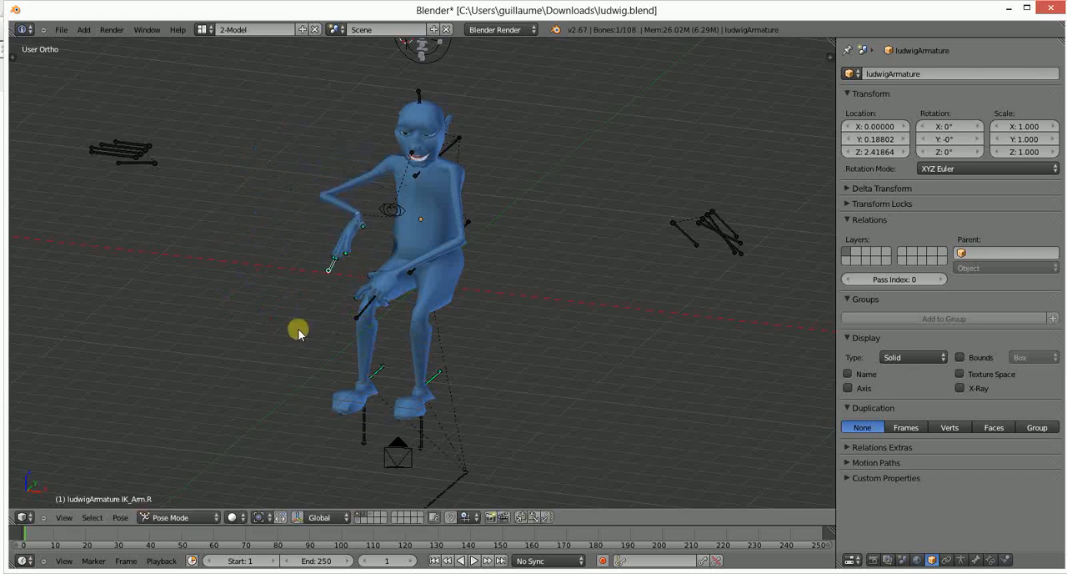
- Rotate the IK_Arm.R bone until the open hand extends horizontally in front of the torso
{"action": "middle_click_drag", "start_coordinate": [298, 331], "coordinate": [358, 281]}
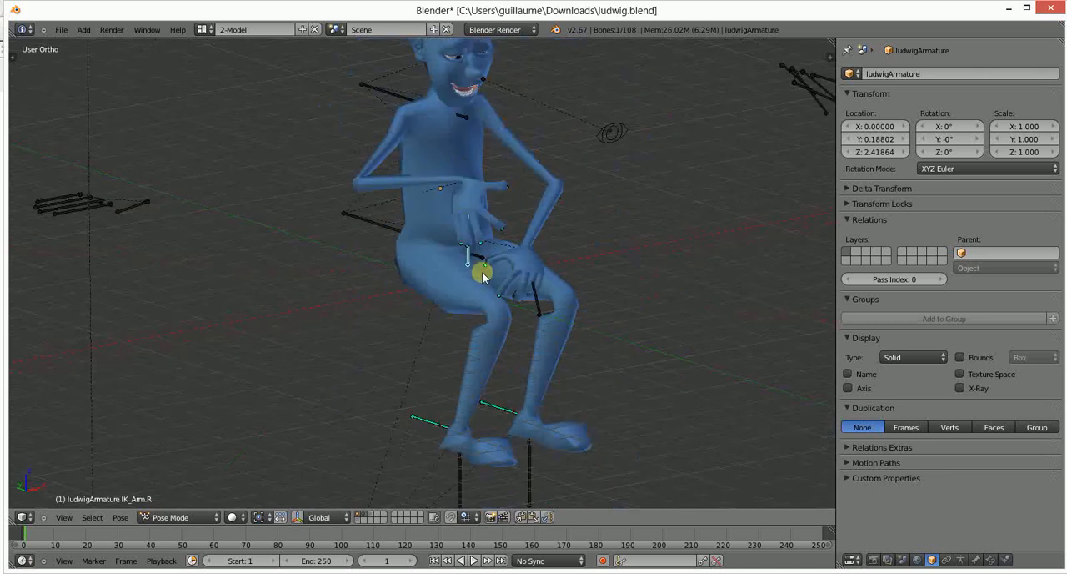
{"action": "key", "text": "r"}
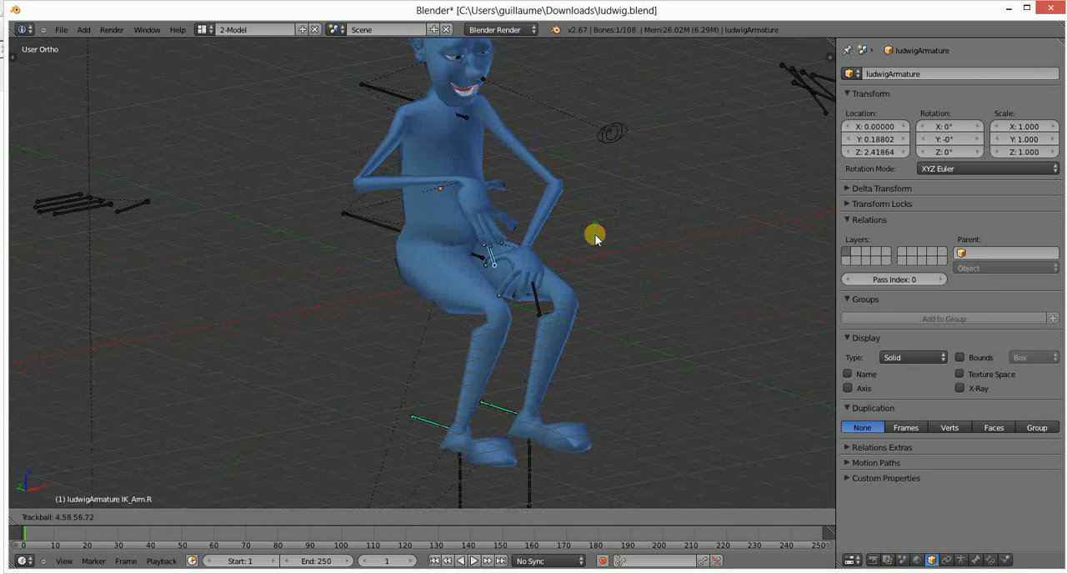
{"action": "left_click", "coordinate": [555, 138]}
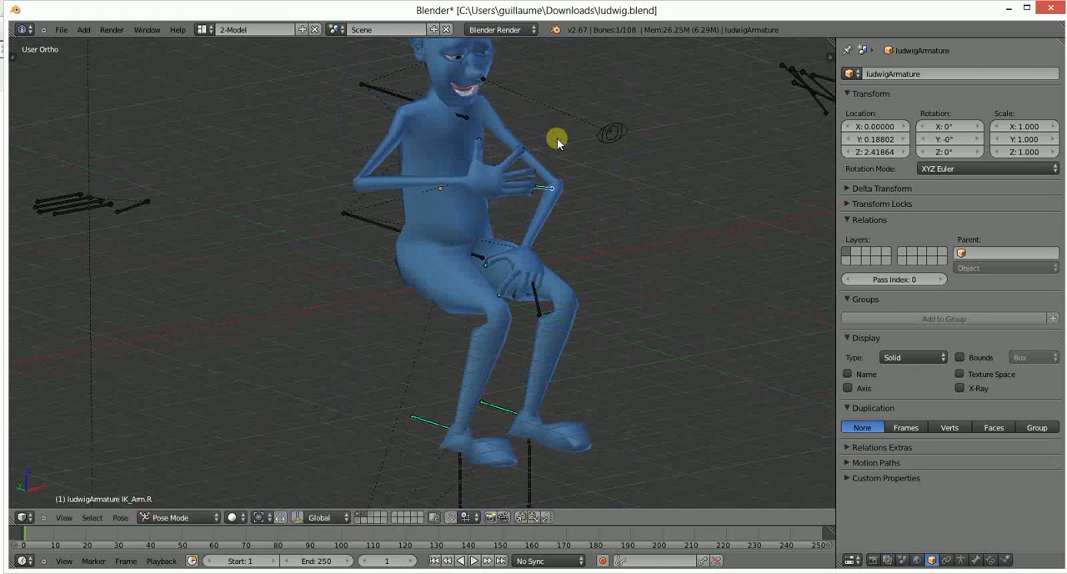
{"action": "middle_click_drag", "start_coordinate": [557, 234], "coordinate": [432, 237]}
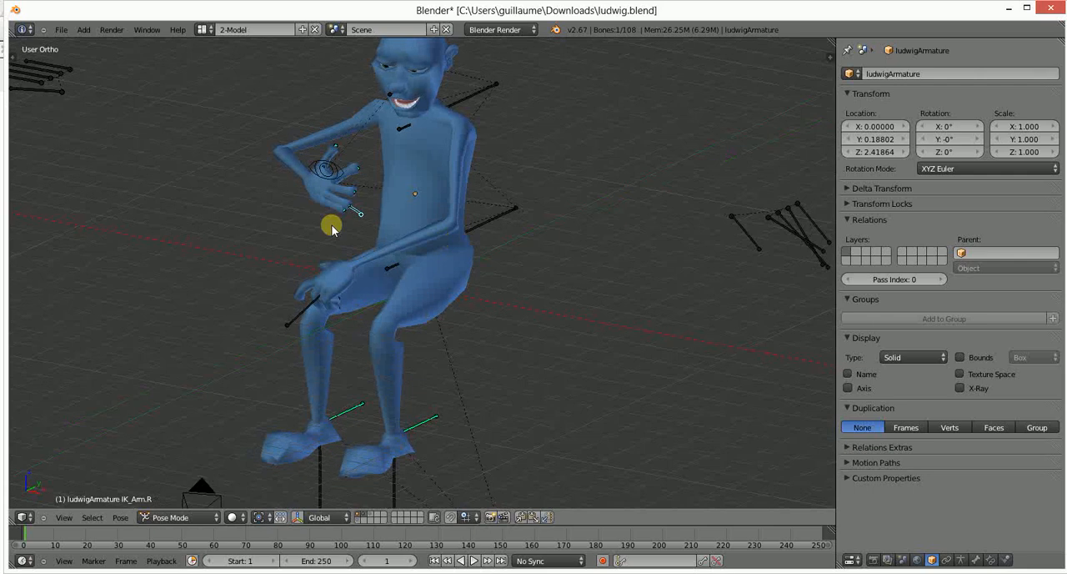
{"action": "scroll", "coordinate": [398, 249], "scroll_direction": "down", "scroll_amount": 3}
{"action": "scroll", "coordinate": [399, 254], "scroll_direction": "up", "scroll_amount": 2}
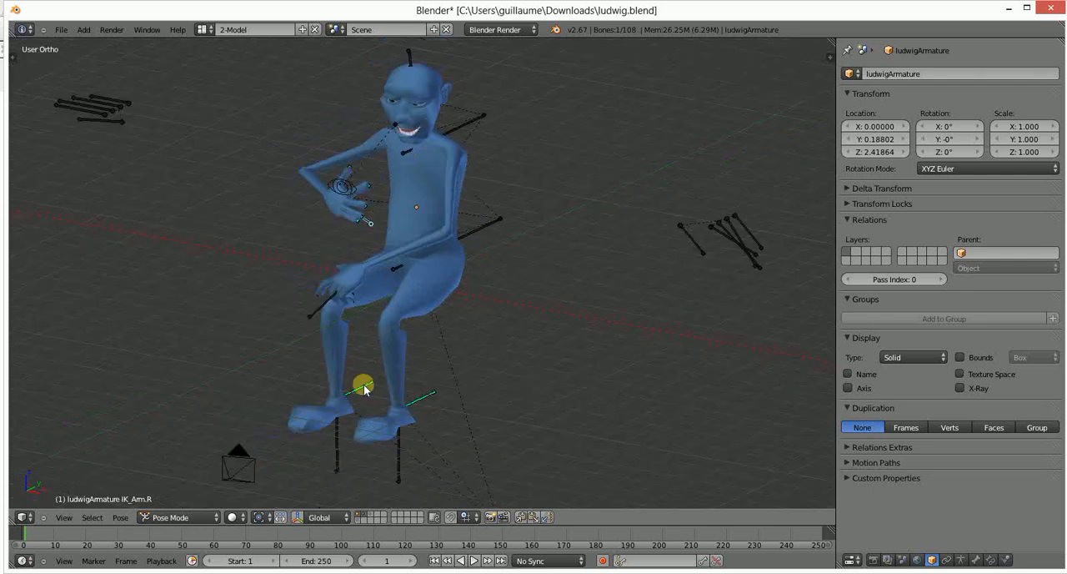
- Try to move the Ball_Heel_Rotation.R bone and raise the right foot by moving the Foot_Root.R bone
{"action": "key", "text": "g"}
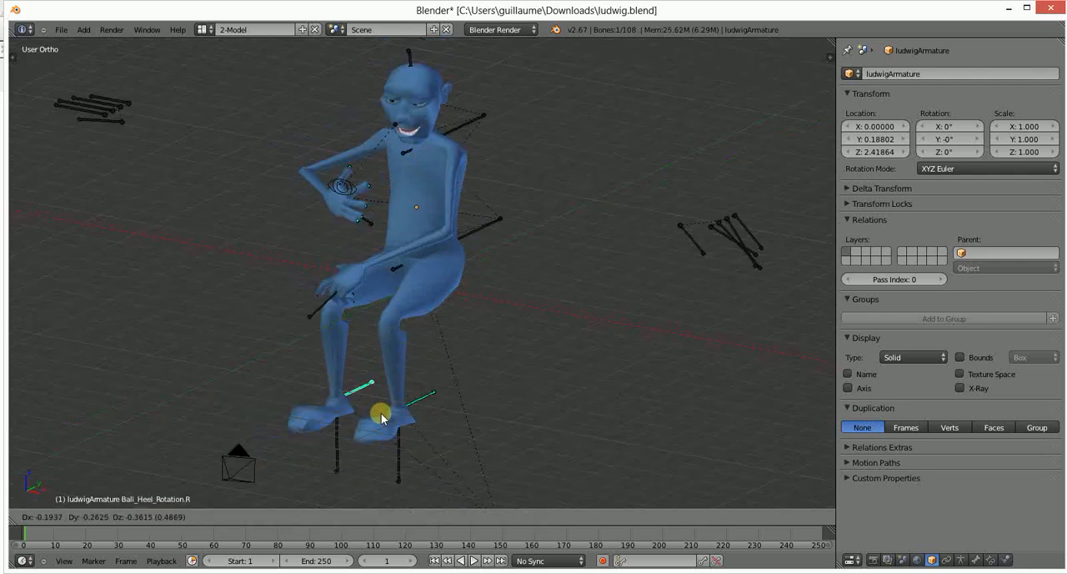
{"action": "left_click", "coordinate": [340, 457]}
{"action": "right_click", "coordinate": [345, 440]}
{"action": "right_click", "coordinate": [336, 449]}
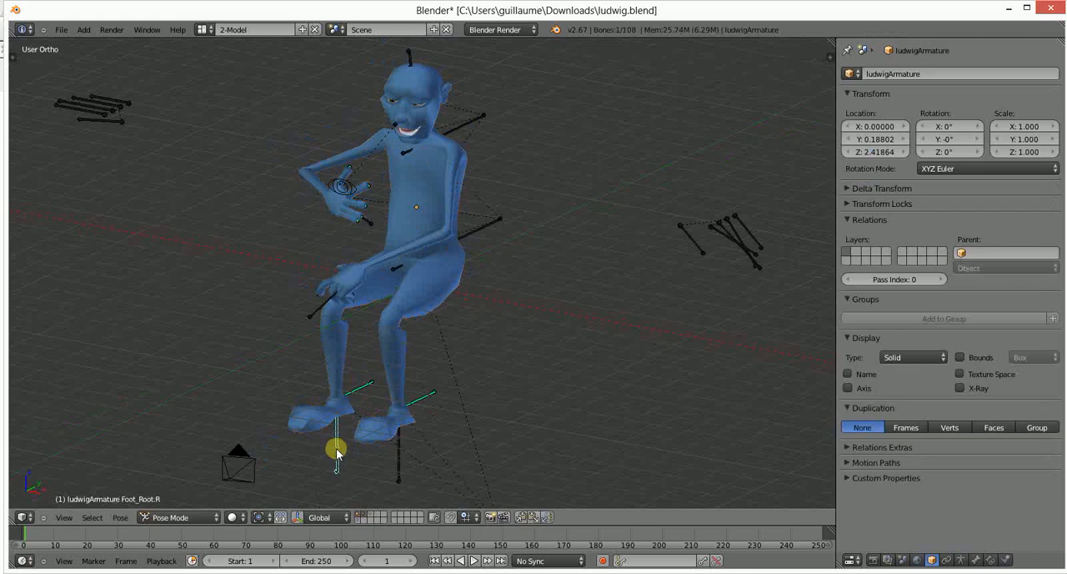
{"action": "key", "text": "g"}
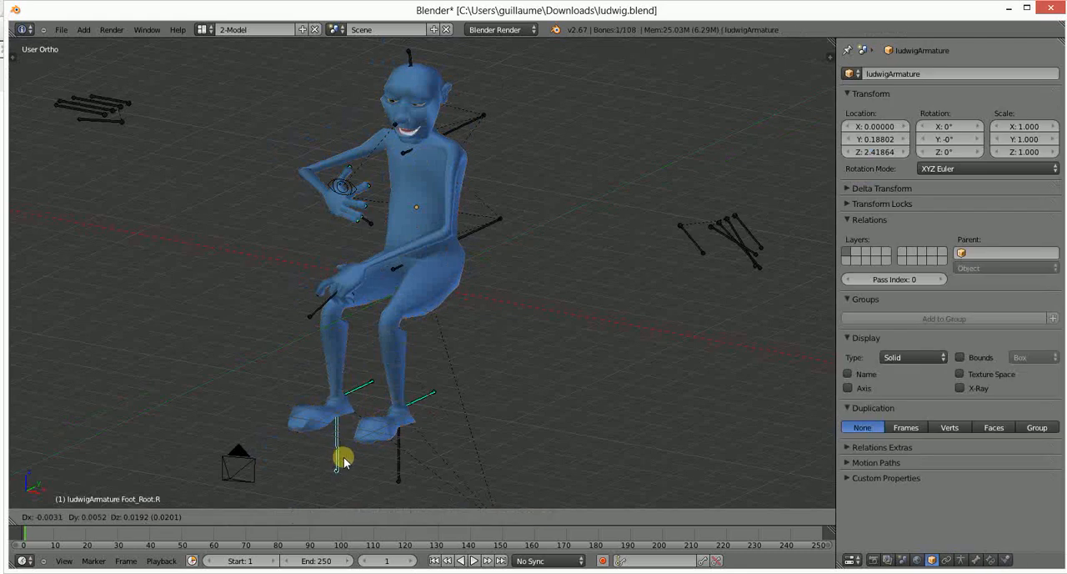
{"action": "right_click", "coordinate": [370, 367]}
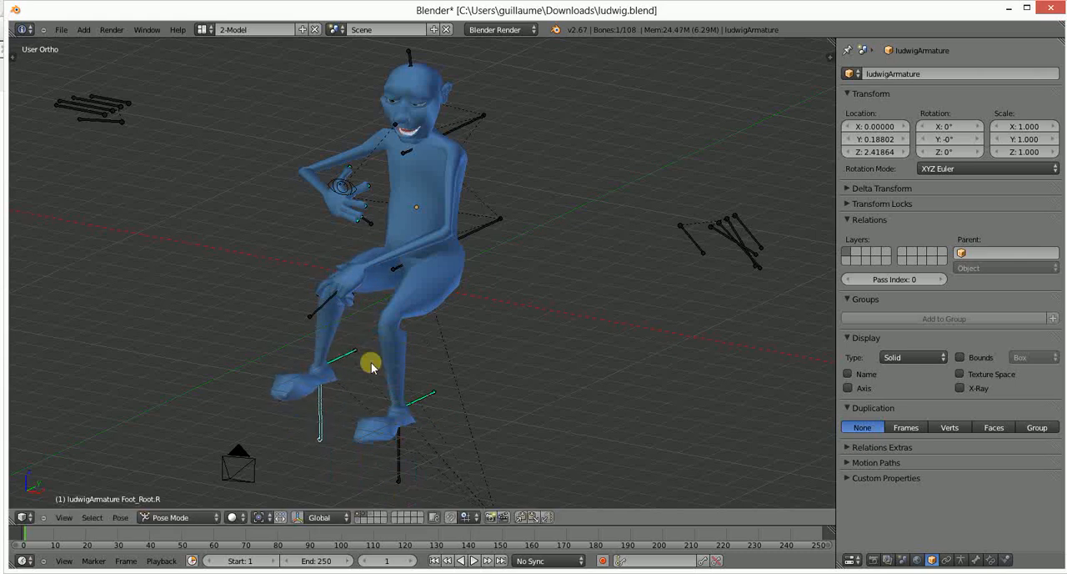
- Try to rotate the Ball_Heel_Rotation.R bone at the raised foot
{"action": "right_click", "coordinate": [349, 357]}
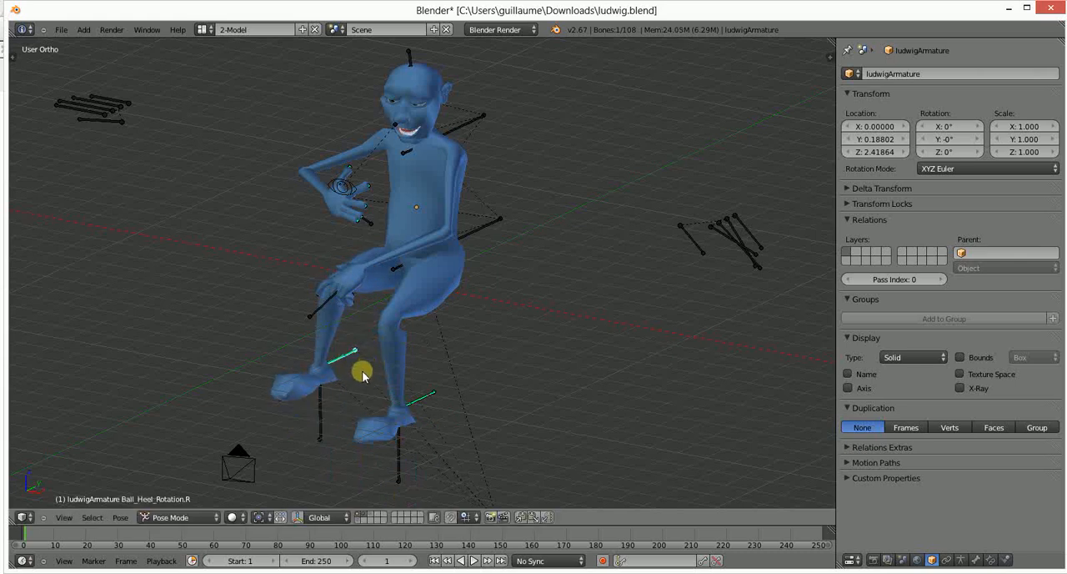
{"action": "key", "text": "r"}
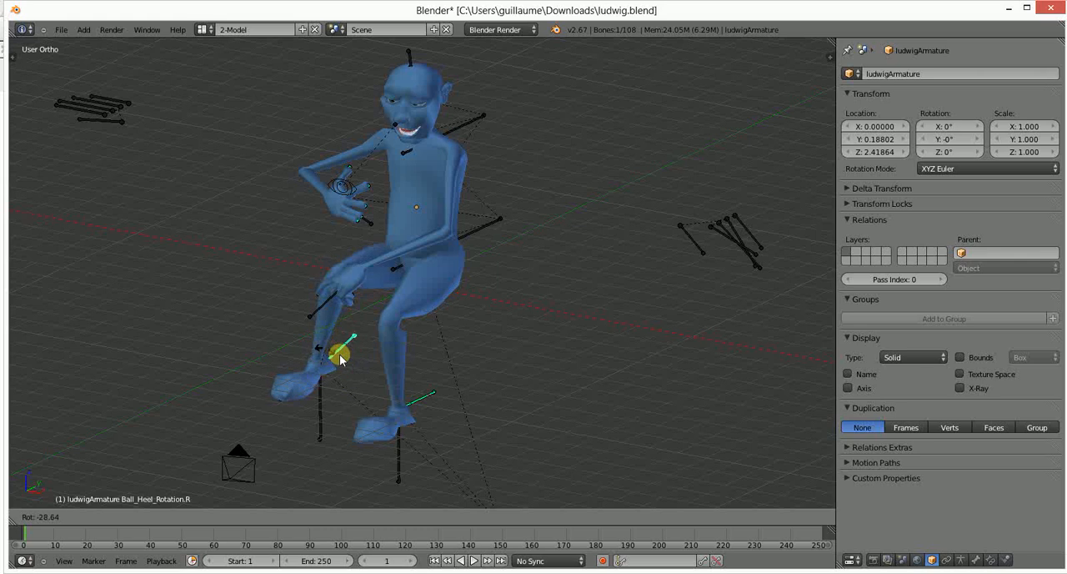
{"action": "right_click", "coordinate": [334, 387]}
- Lower the raised foot by moving the Foot_Root.R bone and check the pose from the front
{"action": "right_click", "coordinate": [322, 409]}
{"action": "key", "text": "g"}
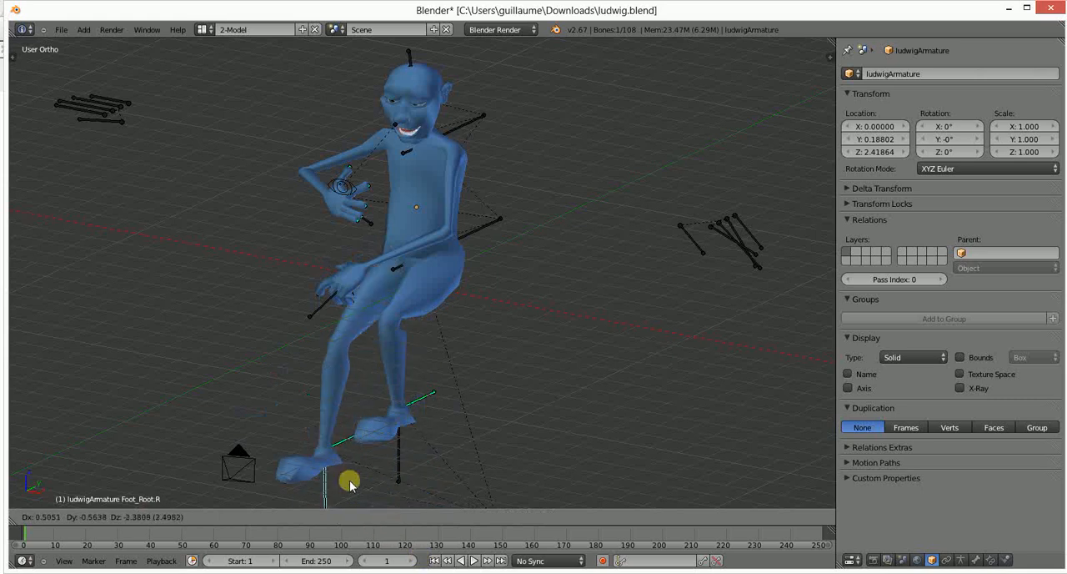
{"action": "left_click", "coordinate": [352, 446]}
{"action": "middle_click_drag", "start_coordinate": [253, 267], "coordinate": [467, 197]}
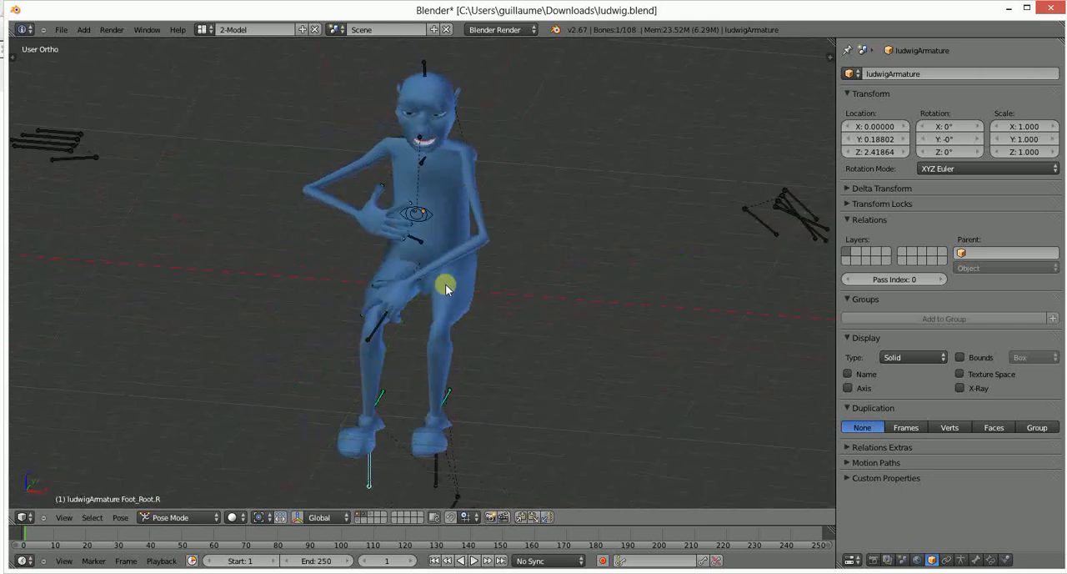
- Stretch both arms out sideways by moving the IK_Arm.L and IK_Arm.R bones away from the torso
{"action": "right_click", "coordinate": [376, 320]}
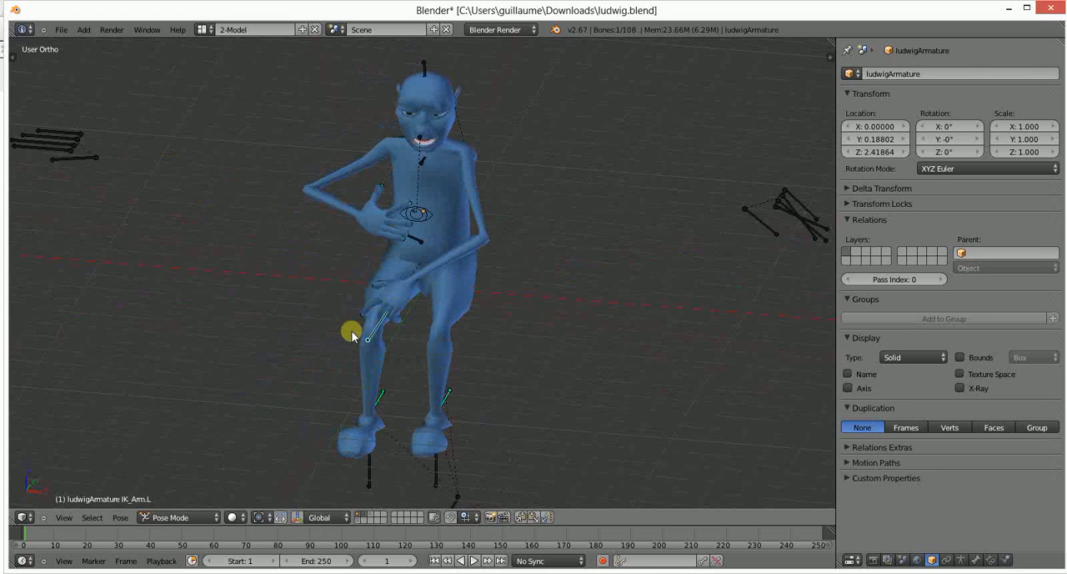
{"action": "key", "text": "g"}
{"action": "left_click", "coordinate": [660, 301]}
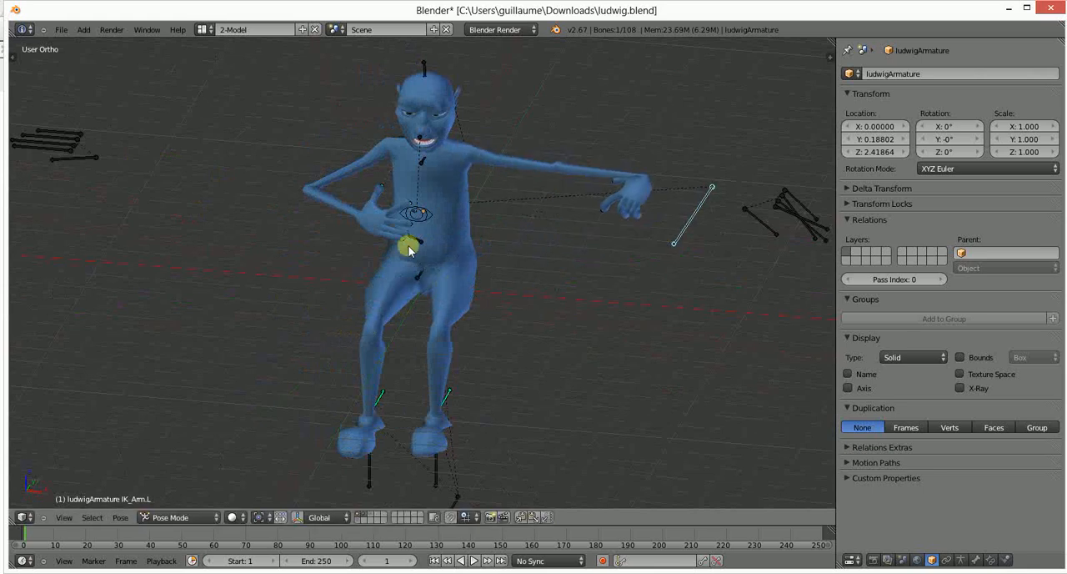
{"action": "right_click", "coordinate": [409, 241]}
{"action": "key", "text": "g"}
{"action": "left_click", "coordinate": [160, 220]}
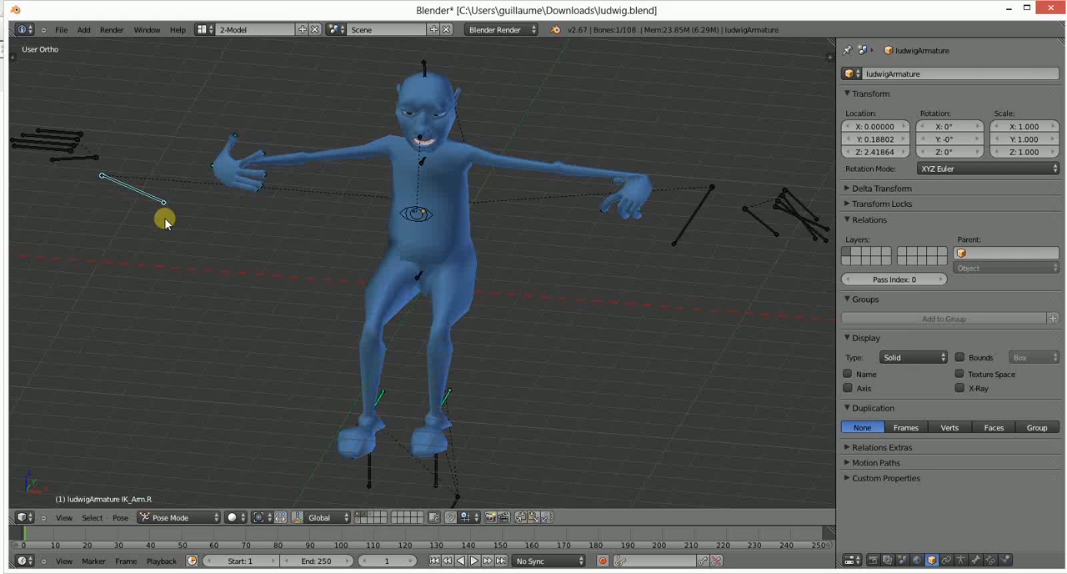
- Rotate the IK_Arm.R and IK_Arm.L bones so both hands point outward, nearly horizontal
{"action": "key", "text": "r"}
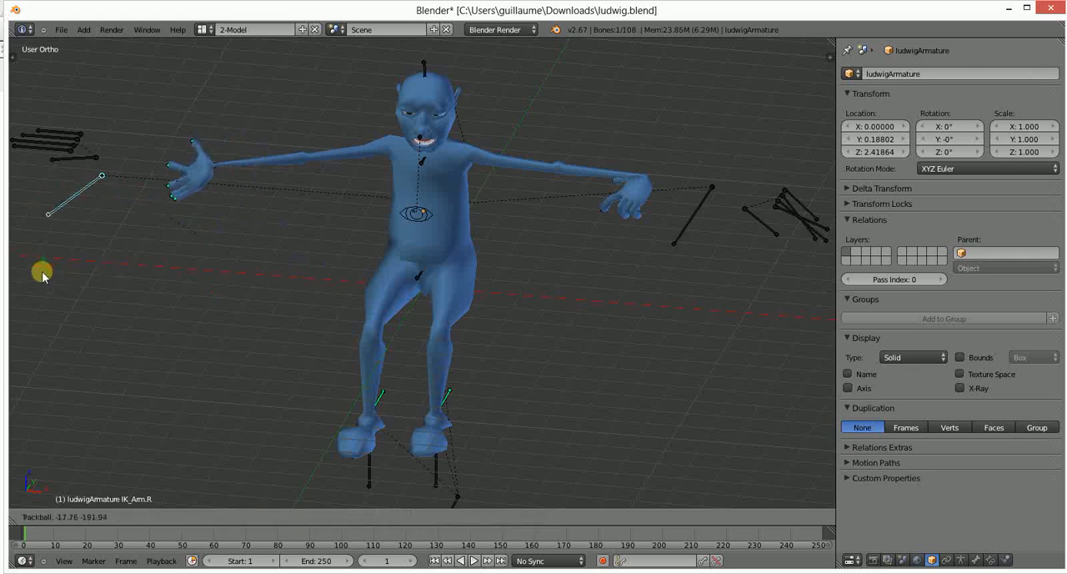
{"action": "left_click", "coordinate": [19, 164]}
{"action": "right_click", "coordinate": [641, 183]}
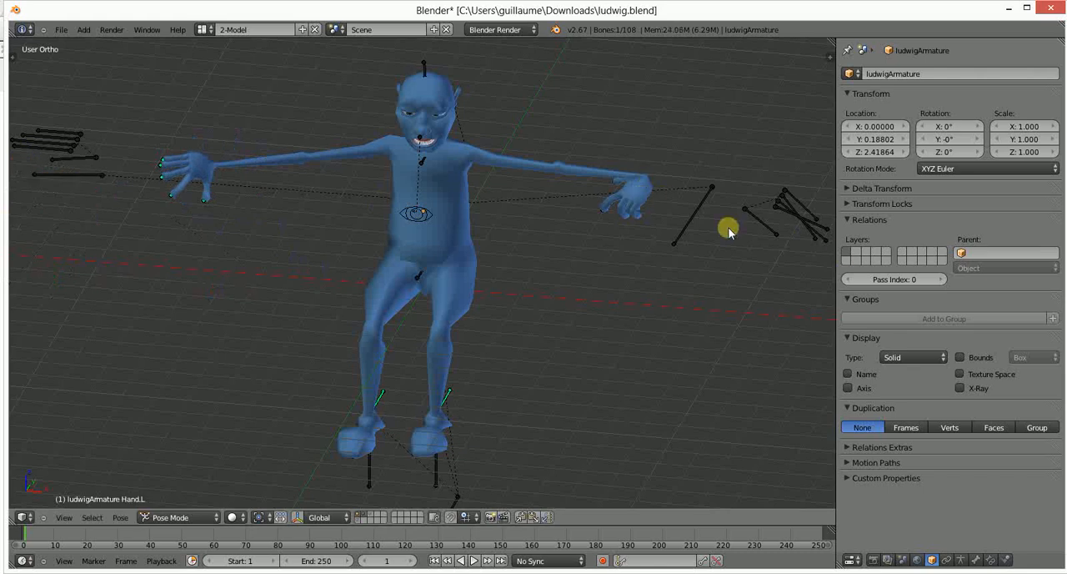
{"action": "right_click", "coordinate": [693, 218]}
{"action": "key", "text": "r"}
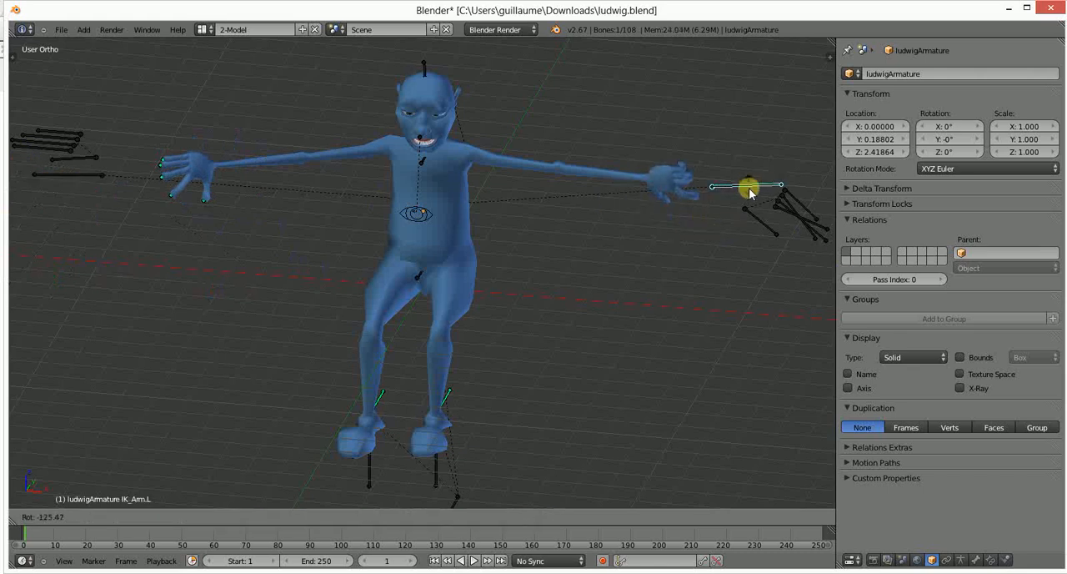
{"action": "left_click", "coordinate": [745, 193]}
- Rotate the IK_Arm.L bone freely with trackball rotation until the left palm faces down
{"action": "middle_click_drag", "start_coordinate": [745, 193], "coordinate": [607, 209]}
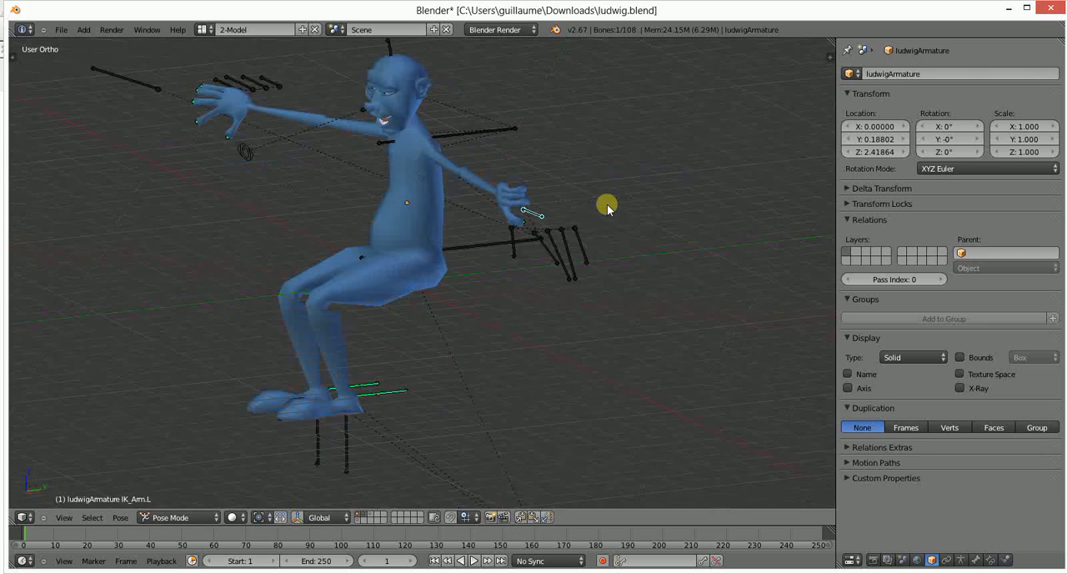
{"action": "scroll", "coordinate": [607, 208], "scroll_direction": "up", "scroll_amount": 4}
{"action": "right_click", "coordinate": [621, 293]}
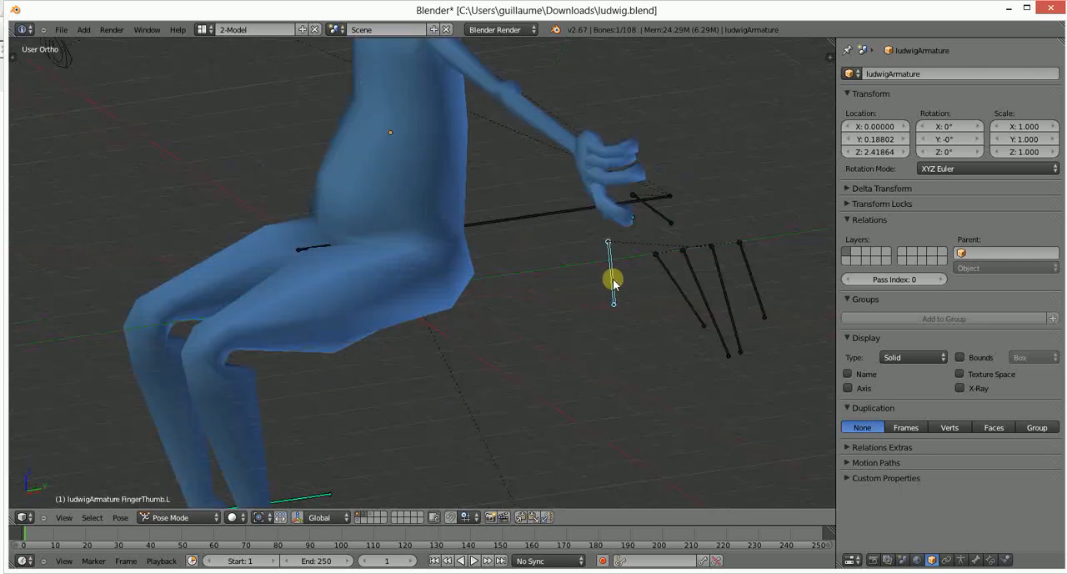
{"action": "right_click", "coordinate": [648, 207]}
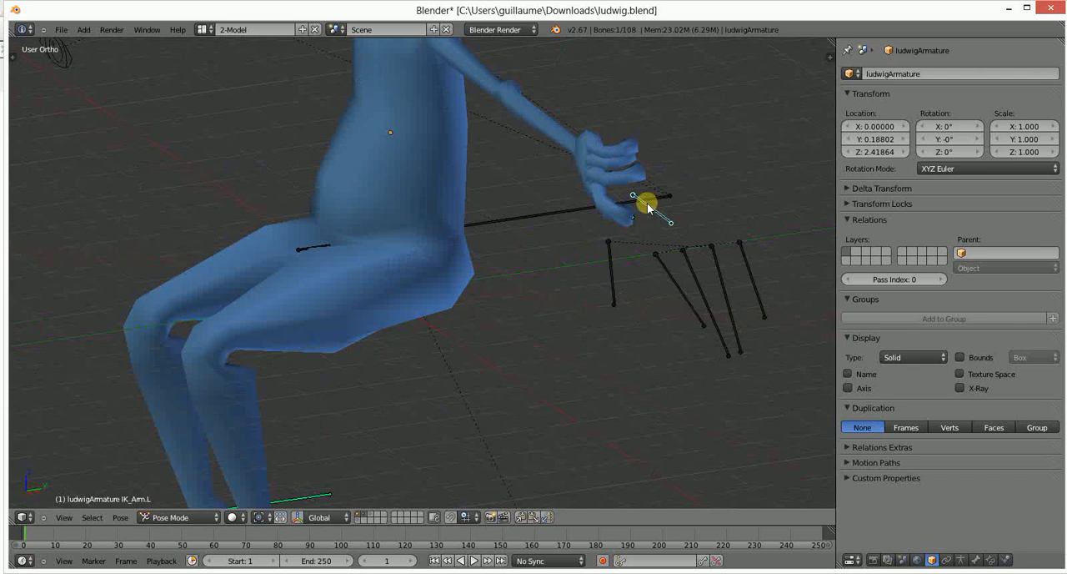
{"action": "key", "text": "r"}
{"action": "key", "text": "r"}
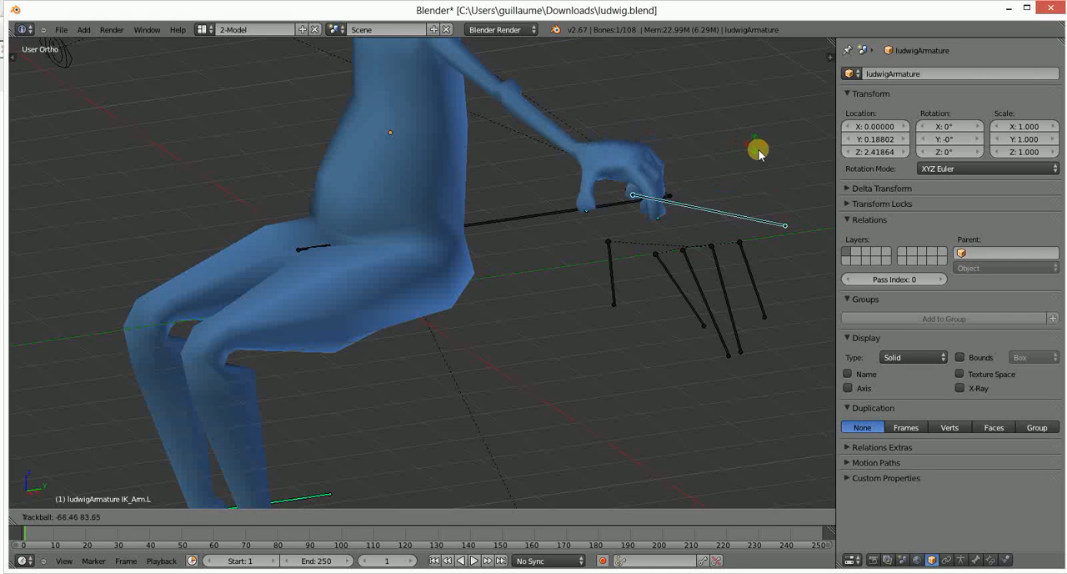
{"action": "left_click", "coordinate": [758, 167]}
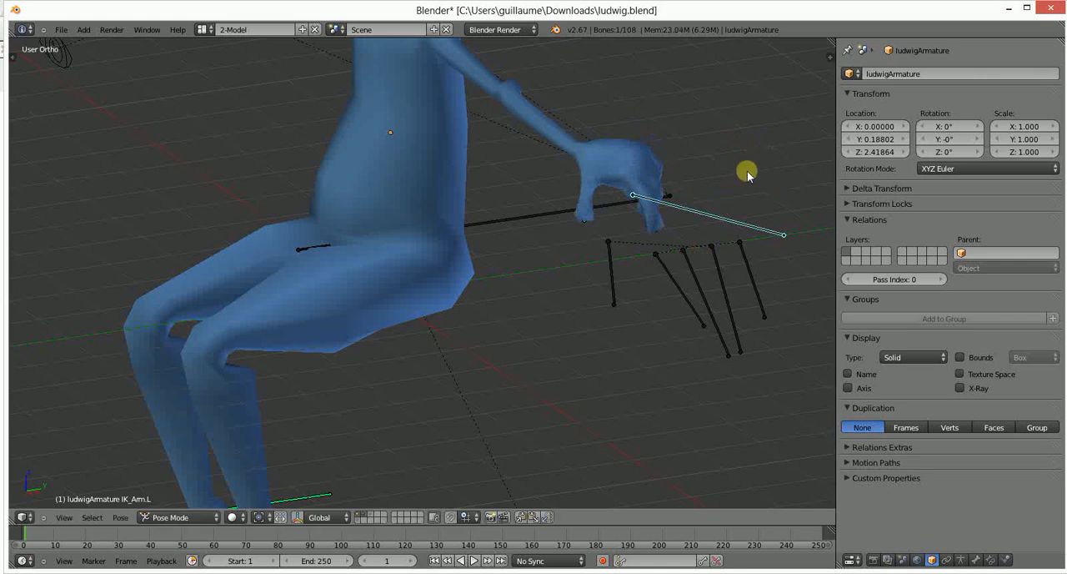
- Align the IK_Arm.L bone with the outstretched left arm by rotating it in the top and front views
{"action": "key", "text": "KP_7"}
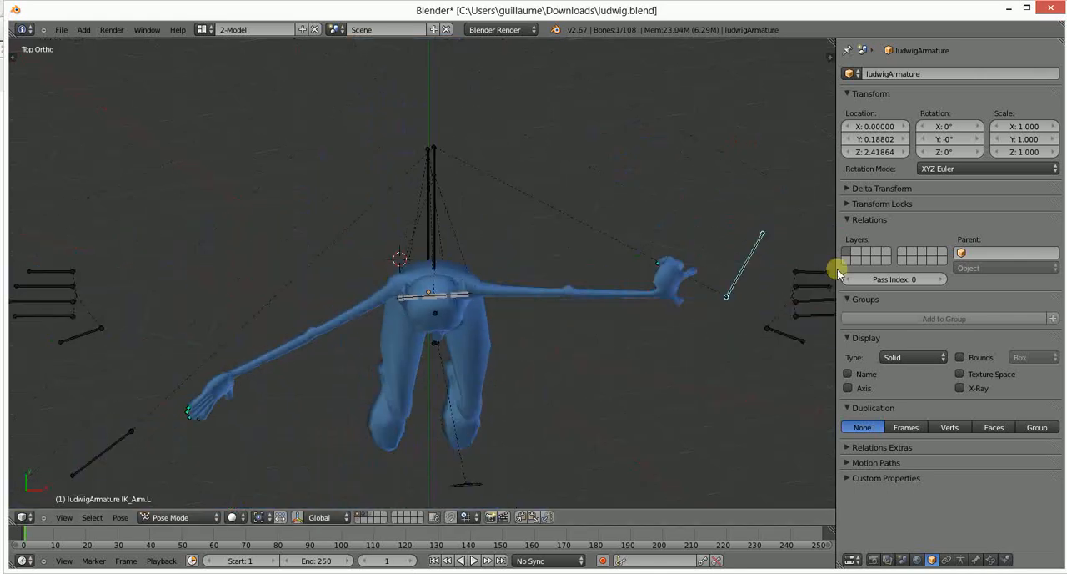
{"action": "key", "text": "r"}
{"action": "left_click", "coordinate": [739, 369]}
{"action": "key", "text": "KP_1"}
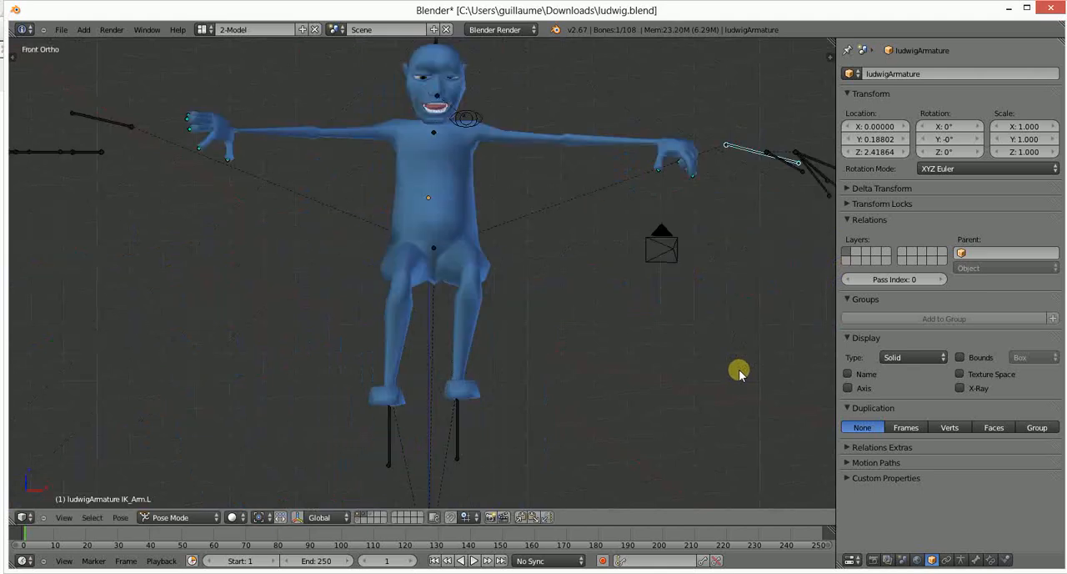
{"action": "key", "text": "r"}
{"action": "left_click", "coordinate": [730, 260]}
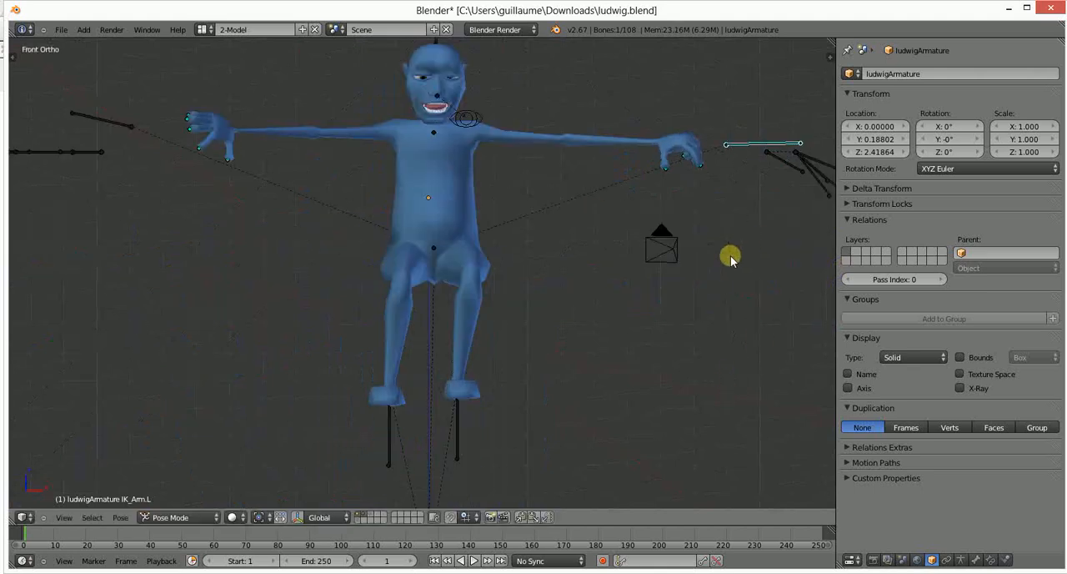
- Rotate the FingerThumb.L bone upward until it is nearly horizontal in the front view
{"action": "scroll", "coordinate": [597, 186], "scroll_direction": "down", "scroll_amount": 2}
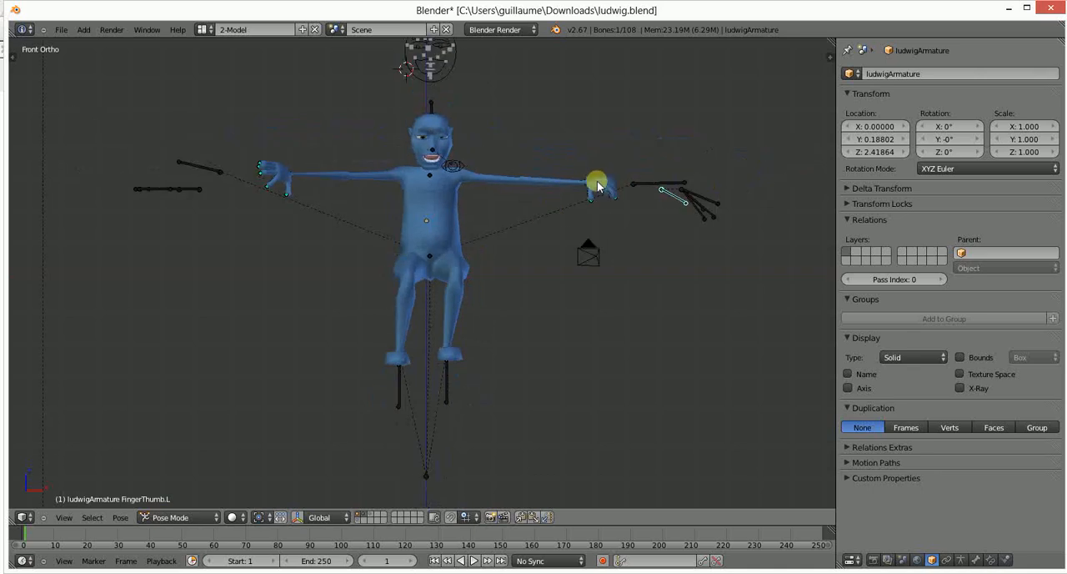
{"action": "scroll", "coordinate": [591, 181], "scroll_direction": "up", "scroll_amount": 12}
{"action": "scroll", "coordinate": [450, 240], "scroll_direction": "down", "scroll_amount": 7}
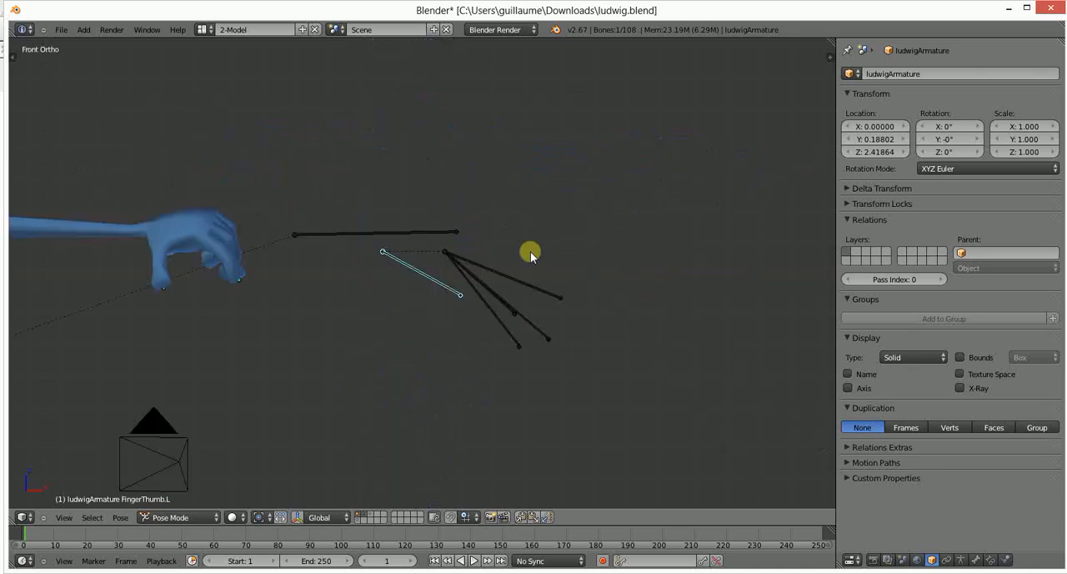
{"action": "key", "text": "r"}
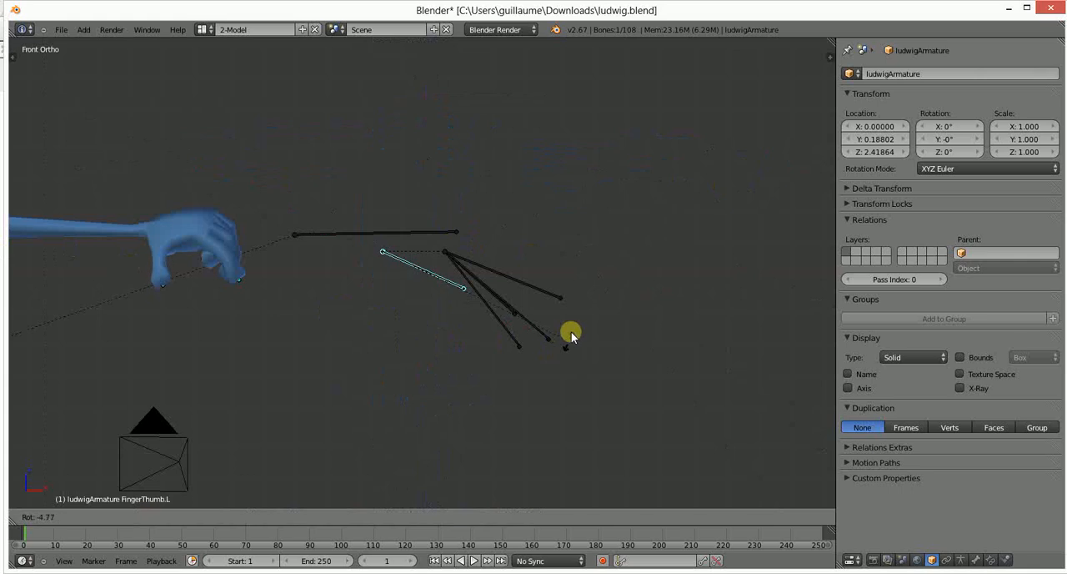
{"action": "left_click", "coordinate": [613, 242]}
- Straighten the left index and middle fingers by rotating FingerIndex.L and FingerMiddle.L to nearly horizontal
{"action": "right_click", "coordinate": [543, 292]}
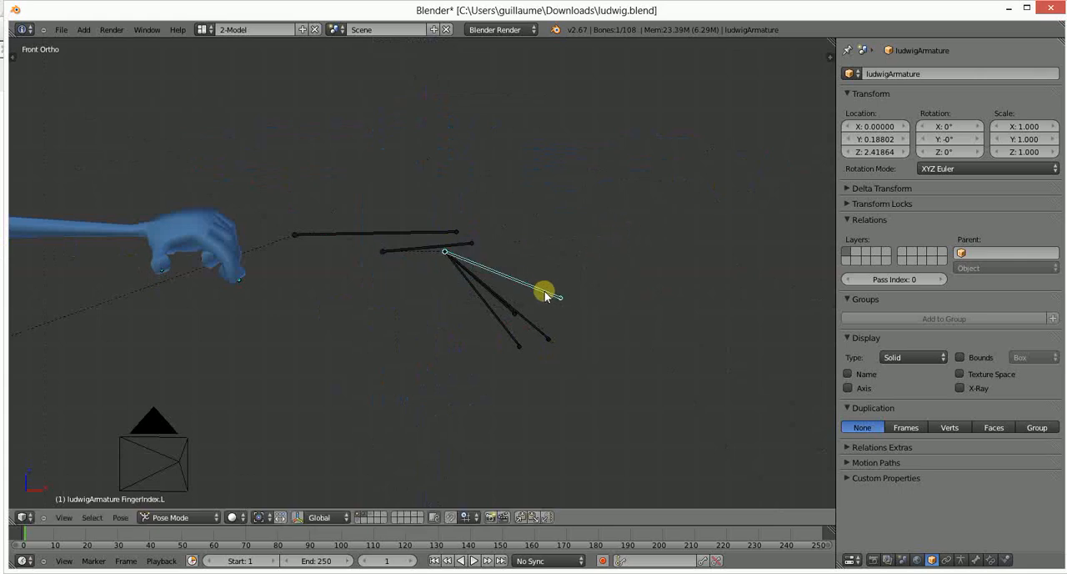
{"action": "key", "text": "r"}
{"action": "left_click", "coordinate": [610, 241]}
{"action": "right_click", "coordinate": [544, 336]}
{"action": "key", "text": "r"}
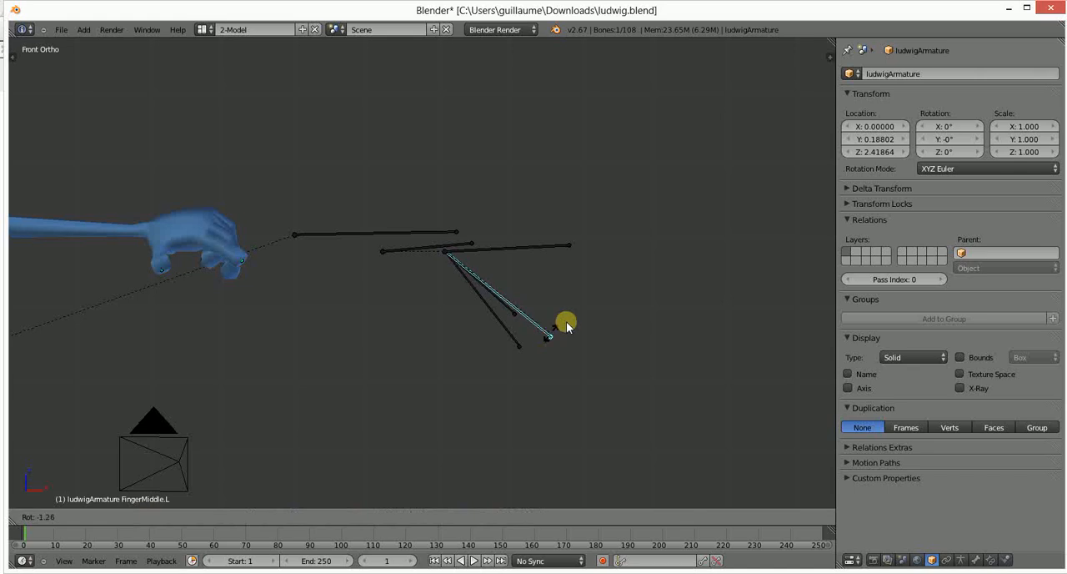
{"action": "left_click", "coordinate": [626, 245]}
- Straighten the left pinky and ring fingers by rotating FingerPinky.L and FingerRing.L to nearly horizontal
{"action": "right_click", "coordinate": [513, 294]}
{"action": "key", "text": "r"}
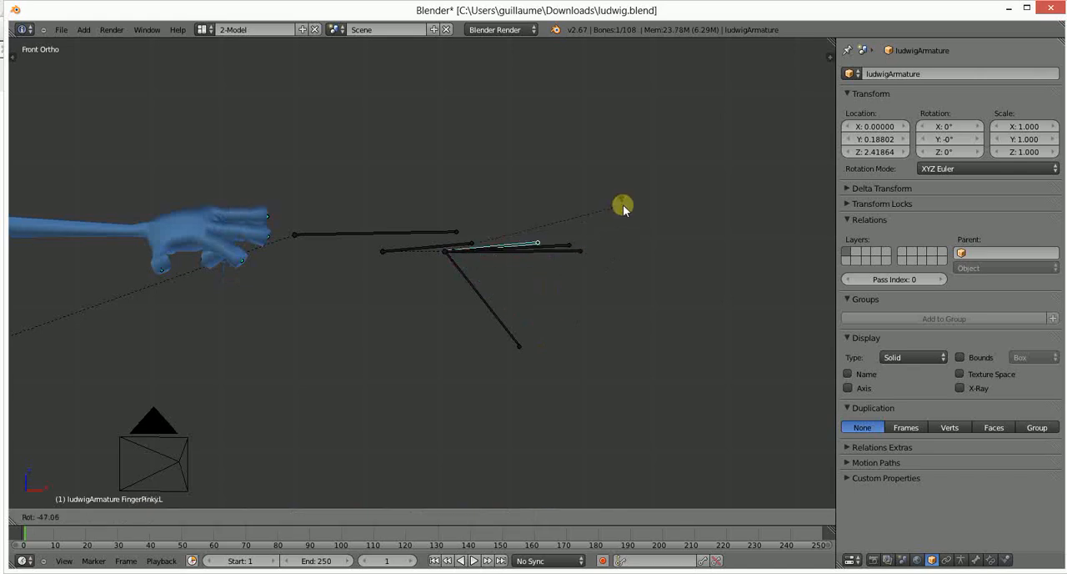
{"action": "left_click", "coordinate": [623, 204]}
{"action": "key", "text": "r"}
{"action": "left_click", "coordinate": [633, 225]}
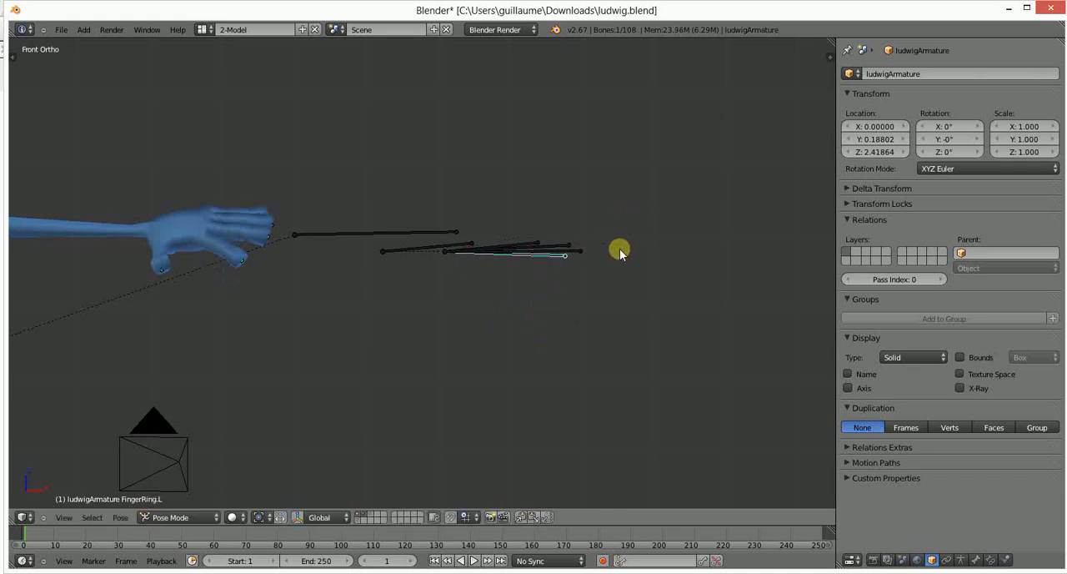
- Test rotating the FingerRing.L bone upward past the hand, and rotate it steeply downward to curl the ring finger
{"action": "key", "text": "r"}
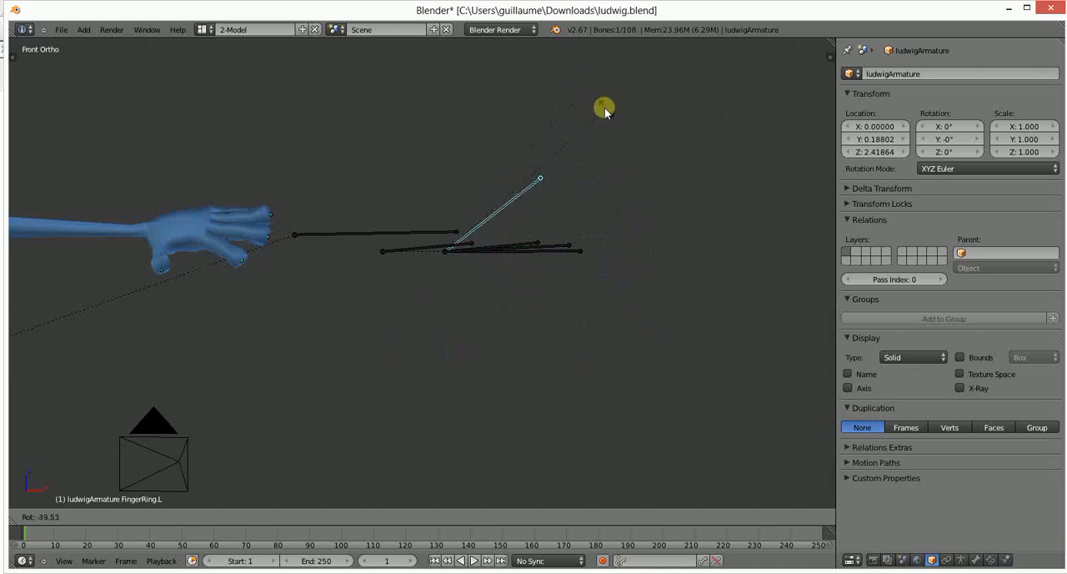
{"action": "left_click", "coordinate": [609, 110]}
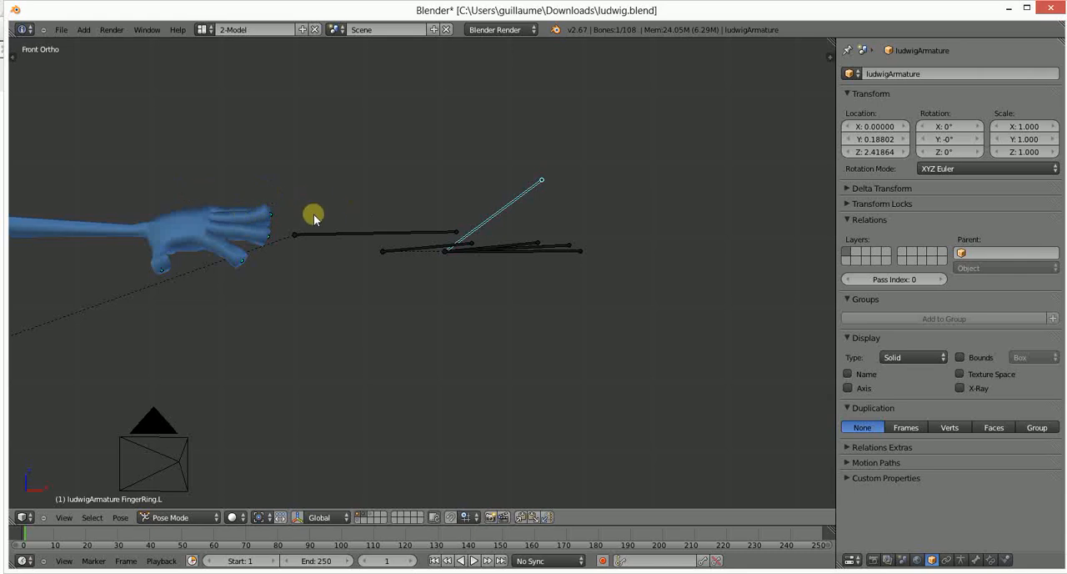
{"action": "key", "text": "r"}
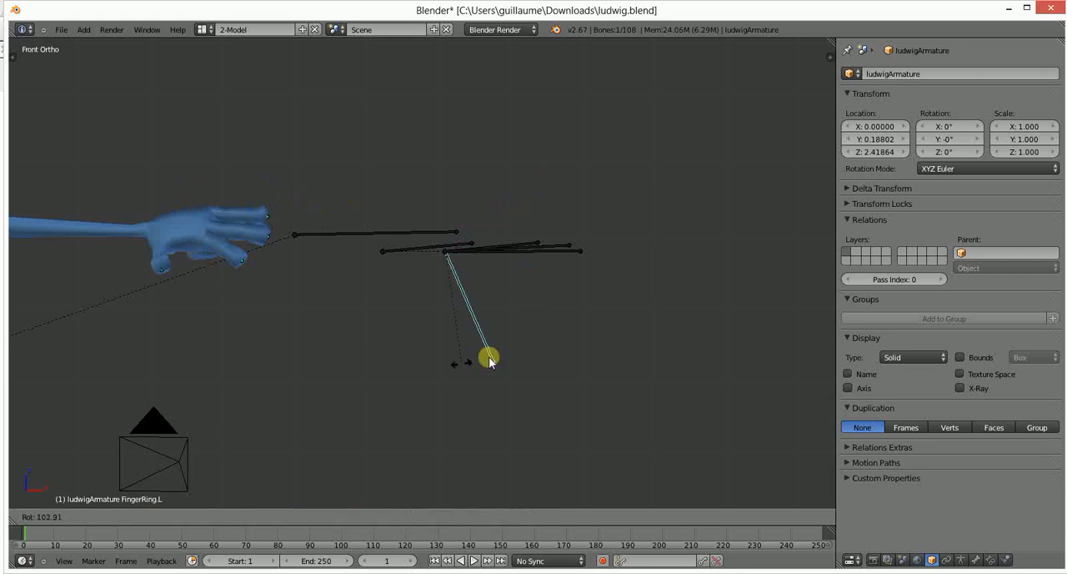
{"action": "left_click", "coordinate": [481, 368]}
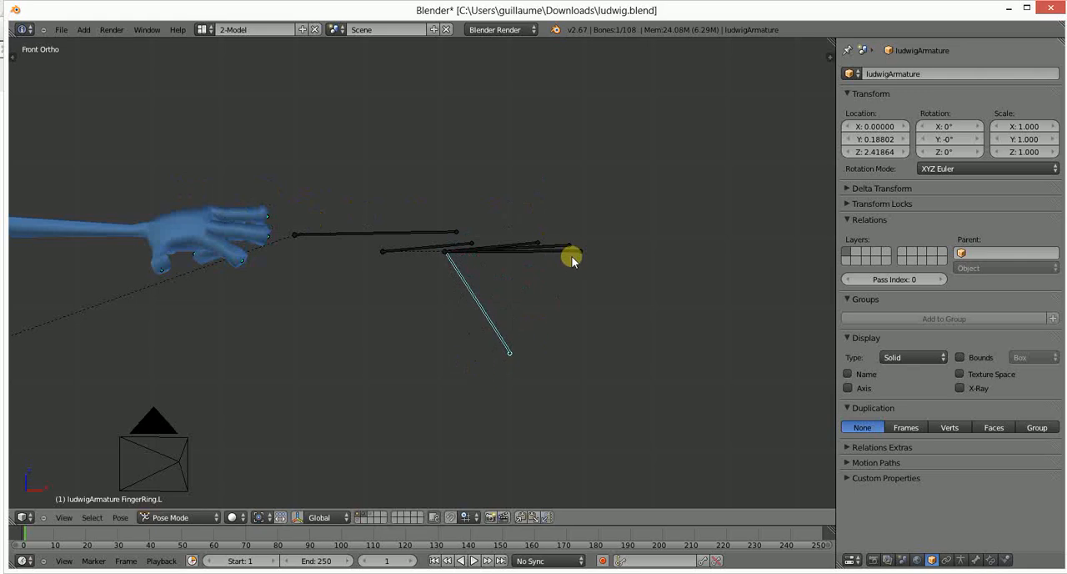
- Curl the left middle, index and pinky fingers into a fist by rotating FingerMiddle.L, FingerIndex.L and FingerPinky.L downward
{"action": "right_click", "coordinate": [575, 250]}
{"action": "key", "text": "r"}
{"action": "left_click", "coordinate": [495, 405]}
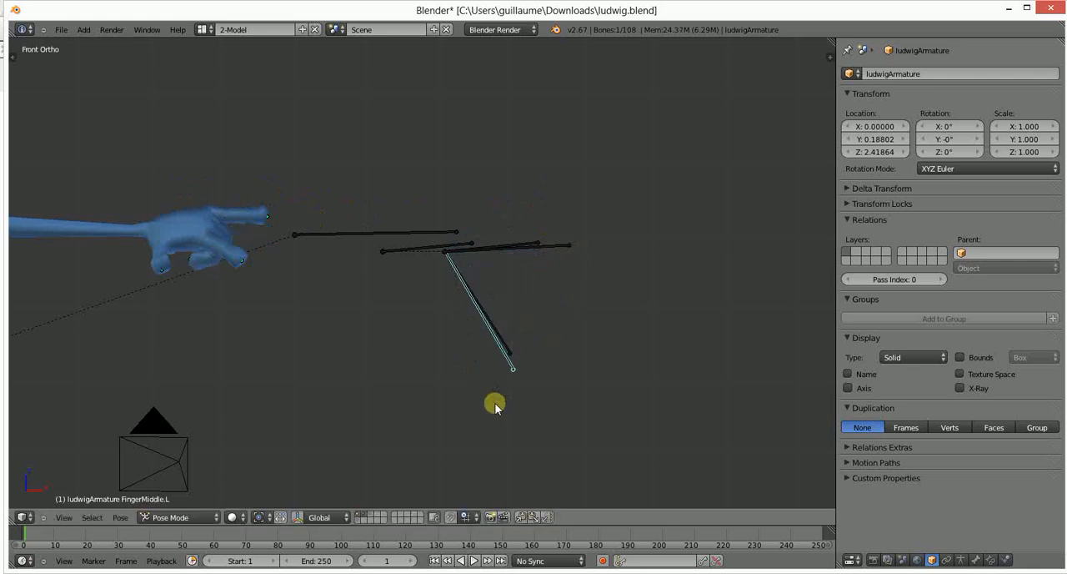
{"action": "right_click", "coordinate": [560, 249]}
{"action": "key", "text": "r"}
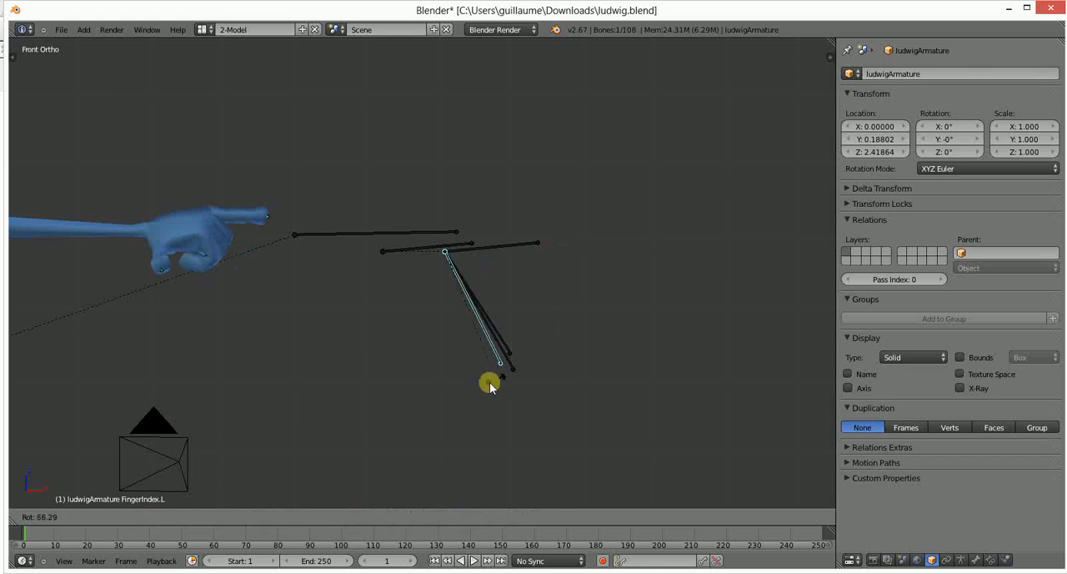
{"action": "left_click", "coordinate": [484, 385]}
{"action": "right_click", "coordinate": [515, 240]}
{"action": "key", "text": "r"}
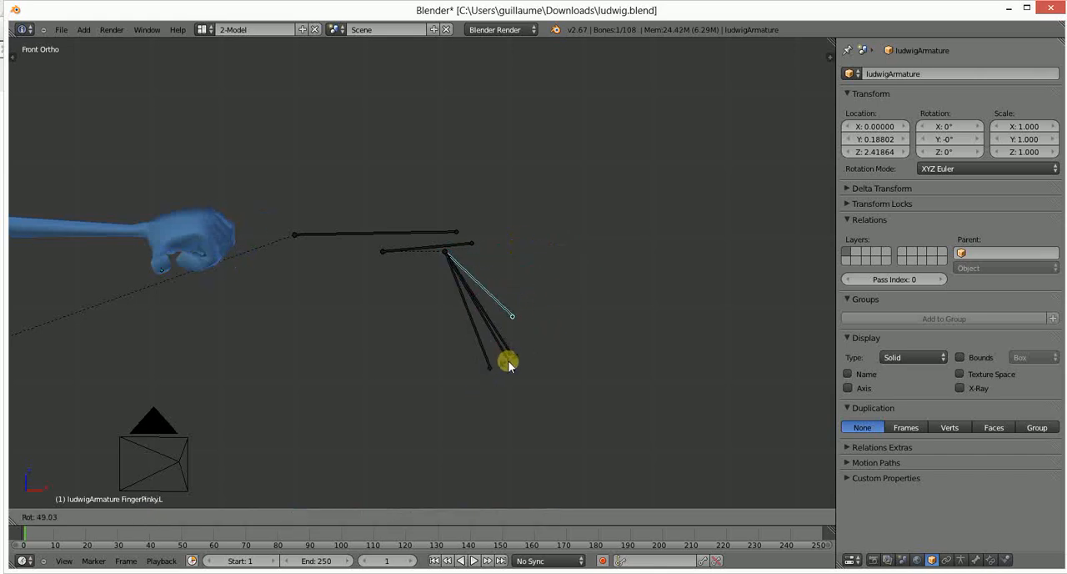
{"action": "left_click", "coordinate": [480, 346]}
- Shift the IK_Arm.L bone slightly downward and rotate FingerThumb.L down and inward to fold the thumb against the fist
{"action": "right_click", "coordinate": [392, 242]}
{"action": "key", "text": "r"}
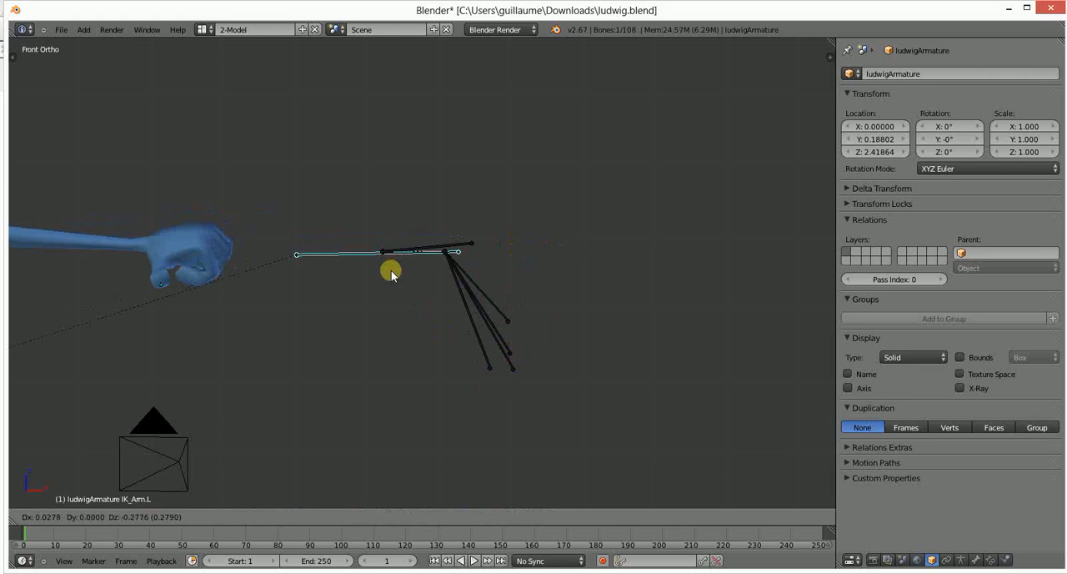
{"action": "left_click", "coordinate": [396, 247]}
{"action": "key", "text": "r"}
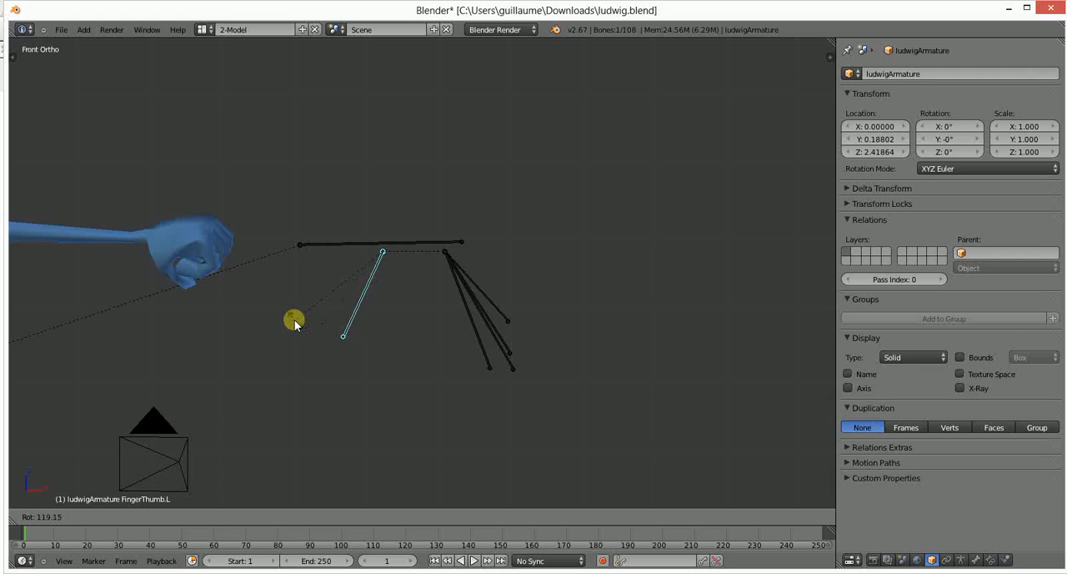
{"action": "left_click", "coordinate": [294, 320]}
- Bring the left fist in front of the torso by moving the IK_Arm.L bone
{"action": "middle_click_drag", "start_coordinate": [329, 295], "coordinate": [252, 313]}
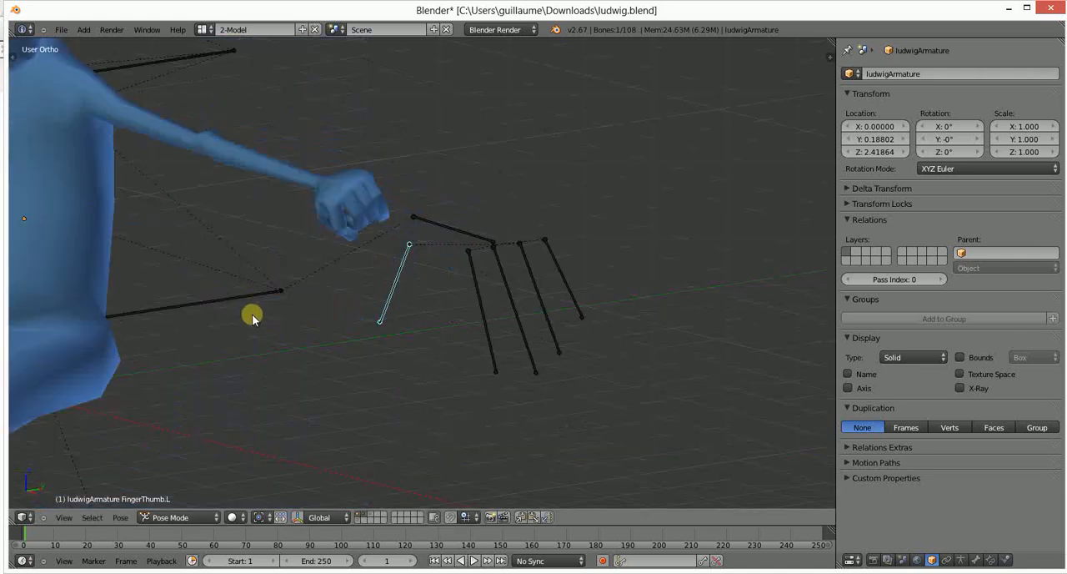
{"action": "scroll", "coordinate": [252, 314], "scroll_direction": "down", "scroll_amount": 4}
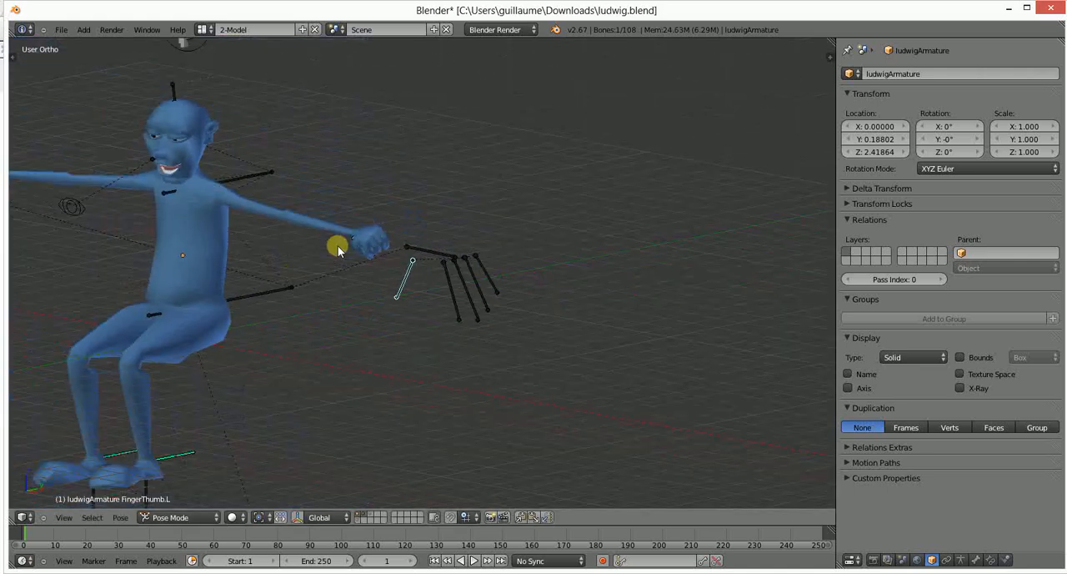
{"action": "right_click_drag", "start_coordinate": [422, 259], "coordinate": [168, 263]}
{"action": "left_click", "coordinate": [167, 264]}
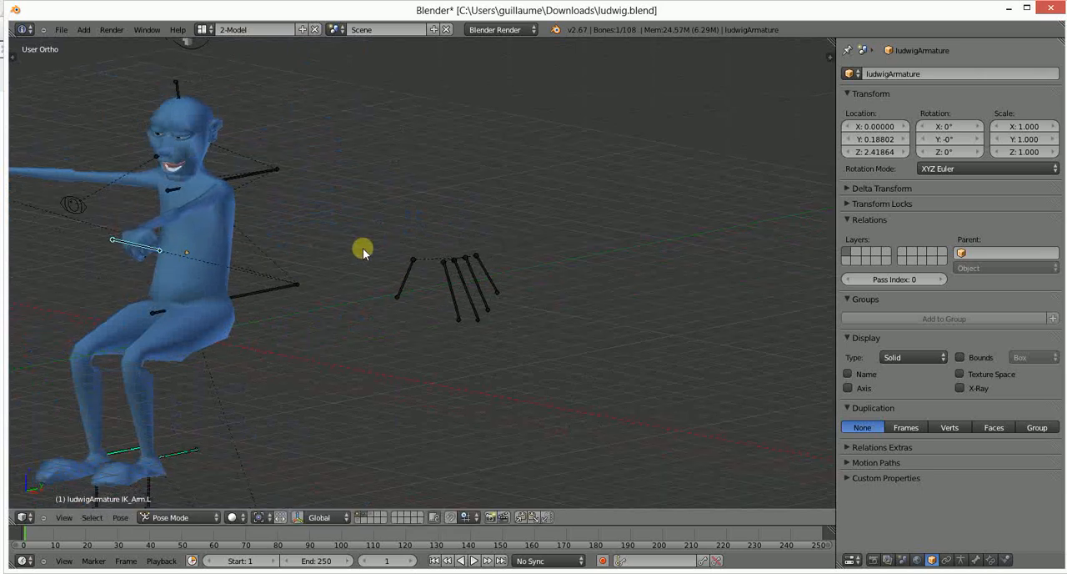
- Rotate the IK_Arm.L bone with trackball rotation so the left fist points forward, and check the pose from the front
{"action": "middle_click_drag", "start_coordinate": [363, 249], "coordinate": [296, 299]}
{"action": "key", "text": "r"}
{"action": "key", "text": "r"}
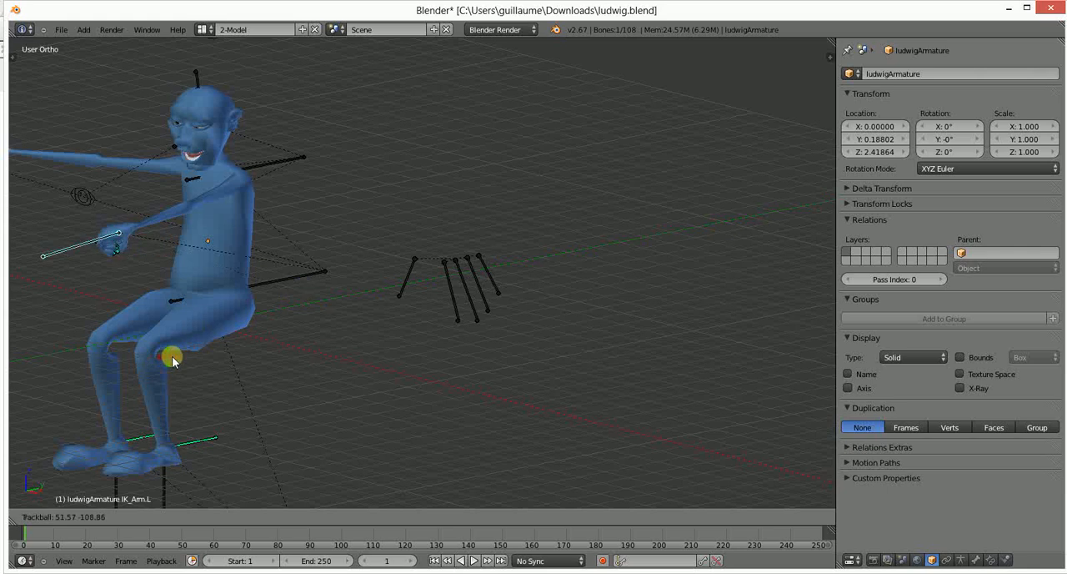
{"action": "left_click", "coordinate": [196, 351]}
{"action": "middle_click_drag", "start_coordinate": [195, 351], "coordinate": [254, 176]}
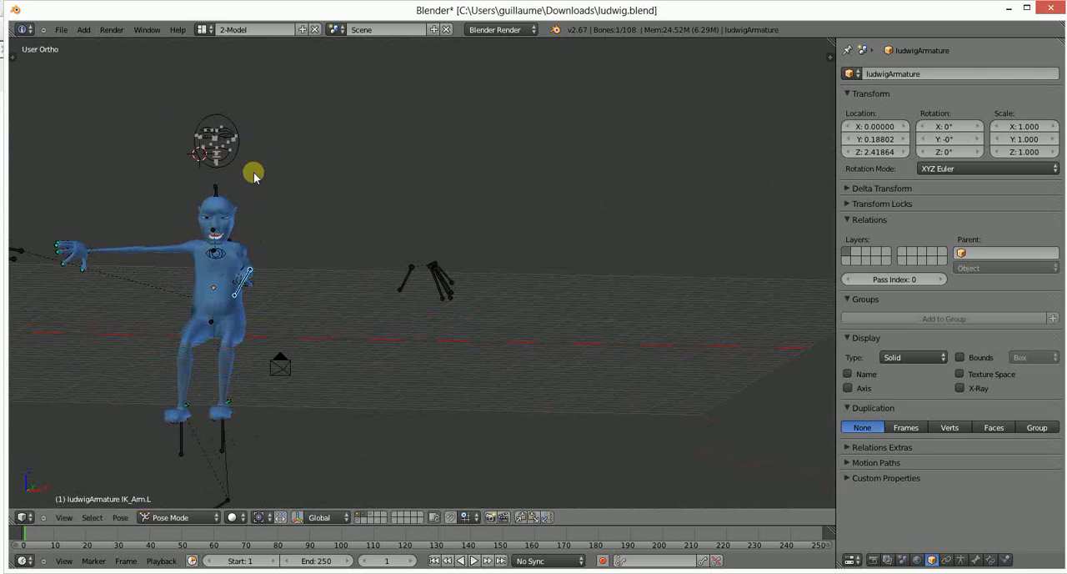
- Rotate the IK_Arm.L bone in the top view and move it about 1.3 units inward and forward
{"action": "key", "text": "KP_7"}
{"action": "key", "text": "r"}
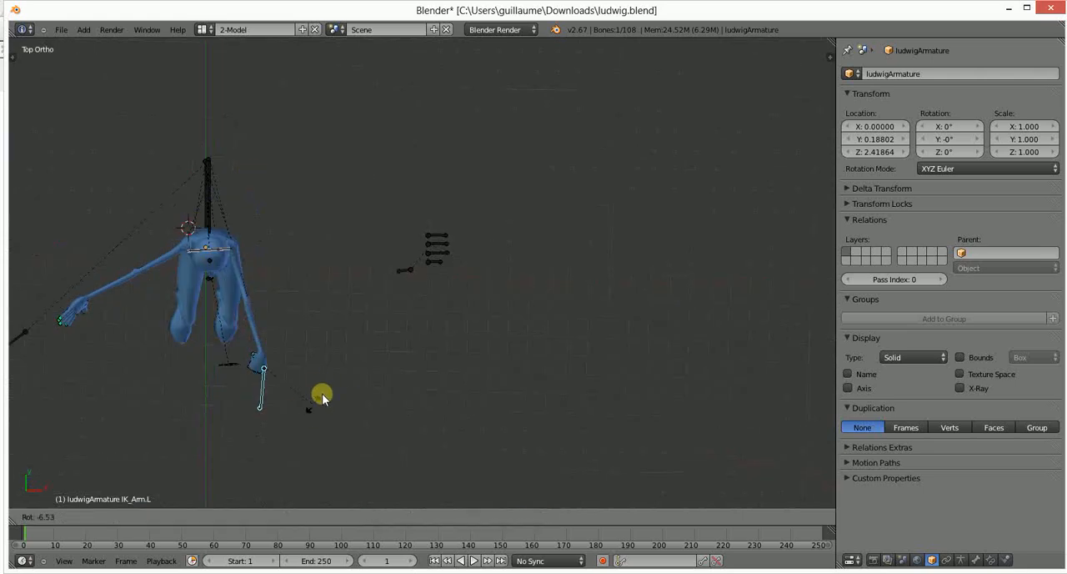
{"action": "left_click", "coordinate": [334, 372]}
{"action": "key", "text": "g"}
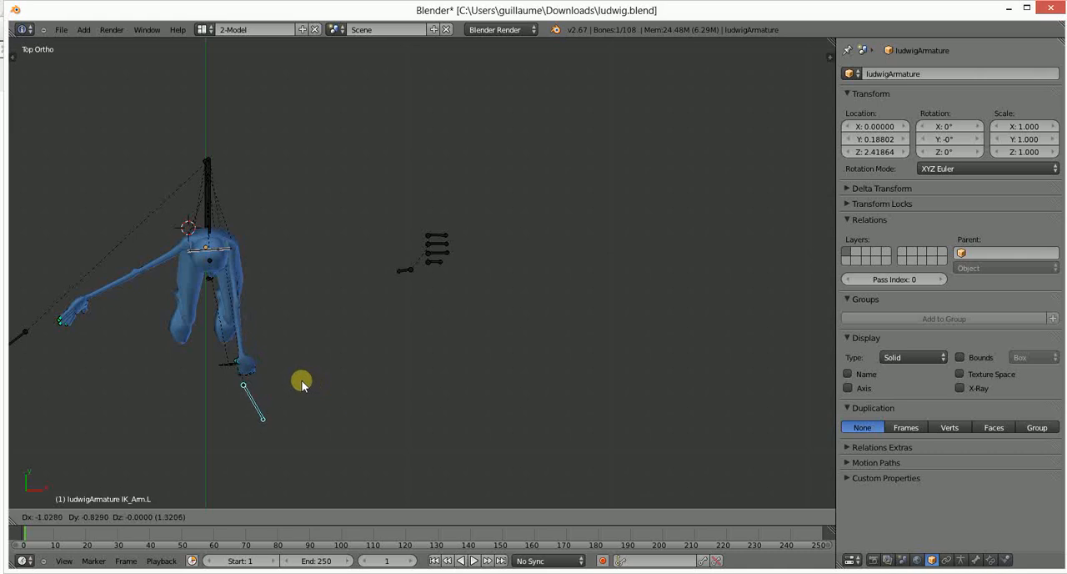
{"action": "left_click", "coordinate": [302, 381]}
{"action": "middle_click_drag", "start_coordinate": [302, 381], "coordinate": [393, 148]}
- Tilt the IK_Arm.L bone about 16° in the right side view and move it back toward the left fist
{"action": "key", "text": "KP_3"}
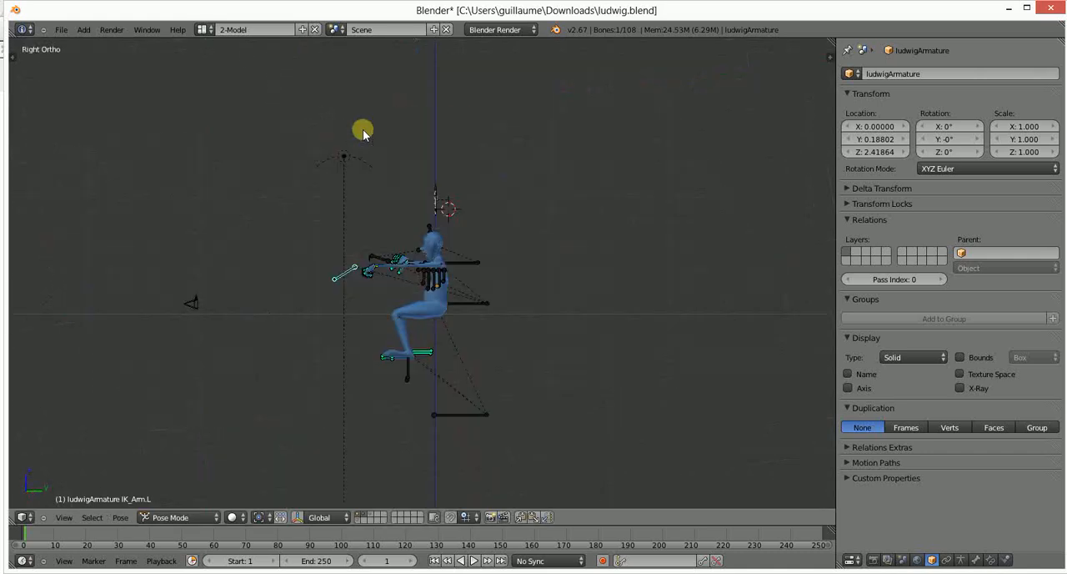
{"action": "scroll", "coordinate": [257, 274], "scroll_direction": "up", "scroll_amount": 6}
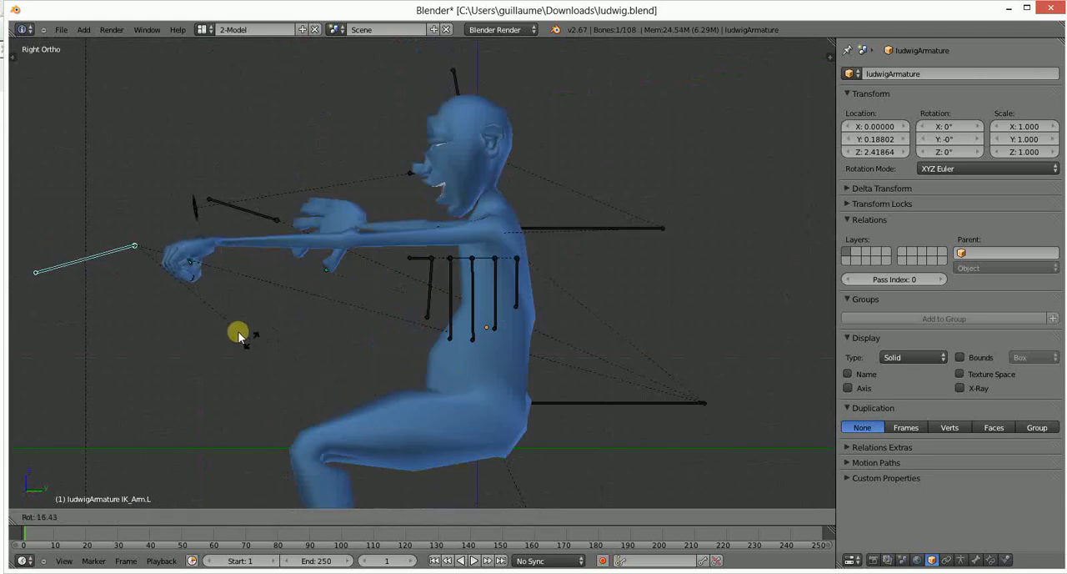
{"action": "key", "text": "g"}
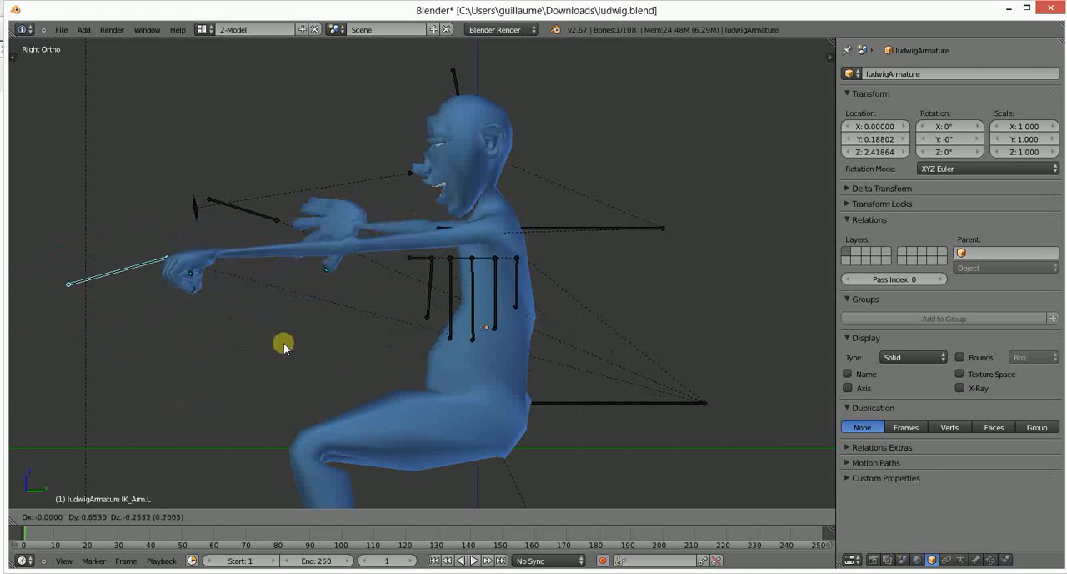
{"action": "left_click", "coordinate": [186, 306]}
{"action": "mouse_move", "coordinate": [186, 305]}
{"action": "middle_mouse_down"}
{"action": "mouse_move", "coordinate": [356, 291]}
{"action": "mouse_move", "coordinate": [355, 315]}
{"action": "mouse_move", "coordinate": [293, 303]}
{"action": "mouse_move", "coordinate": [225, 327]}
{"action": "mouse_move", "coordinate": [174, 322]}
{"action": "middle_mouse_up"}
- Move the Torso bone down and then up until the character stands with its legs nearly straight
{"action": "right_click", "coordinate": [371, 254]}
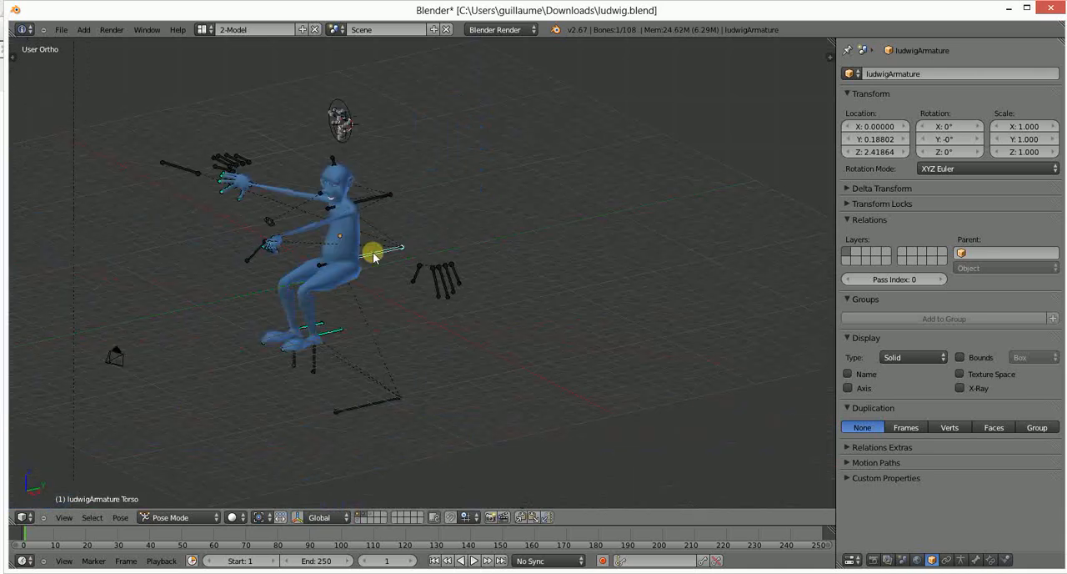
{"action": "scroll", "coordinate": [302, 276], "scroll_direction": "up", "scroll_amount": 2}
{"action": "scroll", "coordinate": [354, 302], "scroll_direction": "up", "scroll_amount": 2}
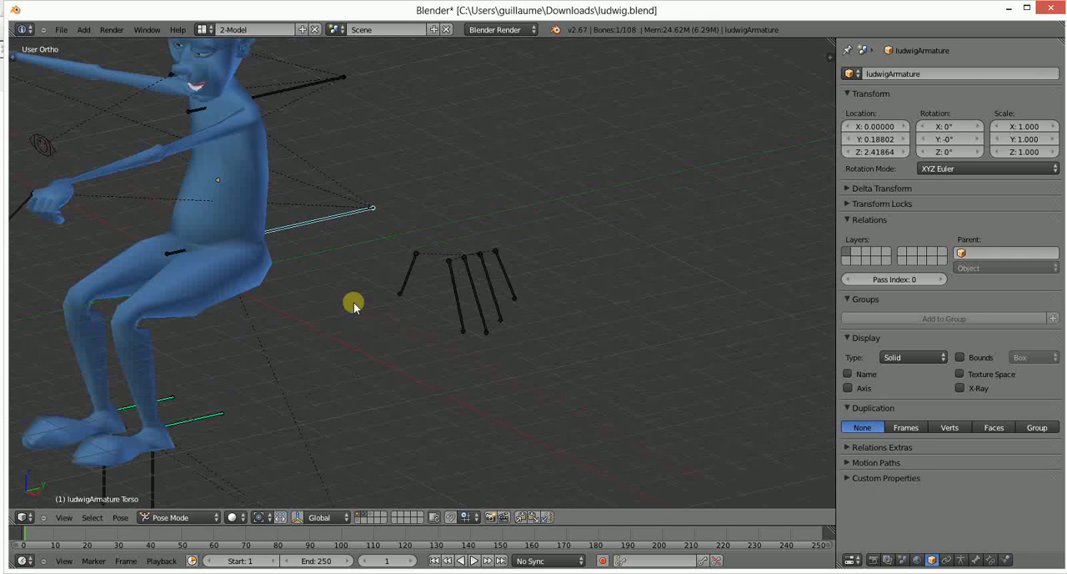
{"action": "key", "text": "g"}
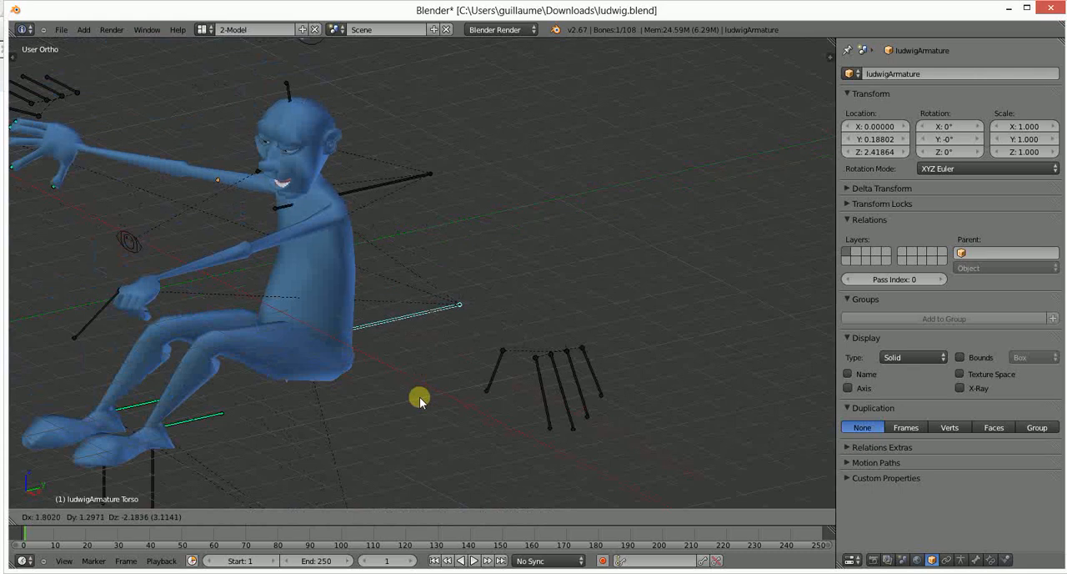
{"action": "left_click", "coordinate": [344, 353]}
{"action": "scroll", "coordinate": [374, 284], "scroll_direction": "down", "scroll_amount": 3}
{"action": "middle_click_drag", "start_coordinate": [375, 283], "coordinate": [295, 302]}
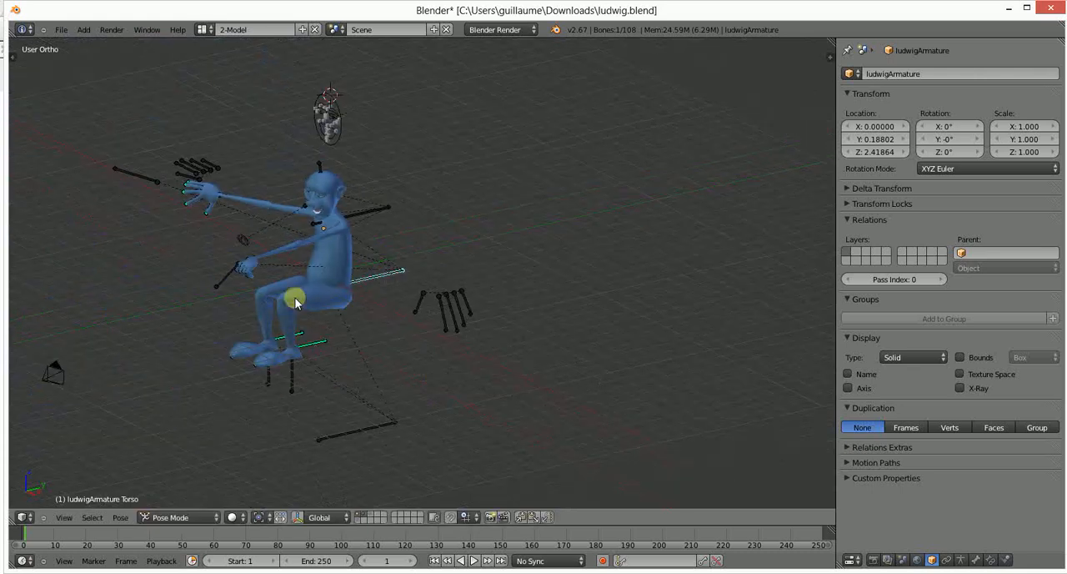
{"action": "key", "text": "g"}
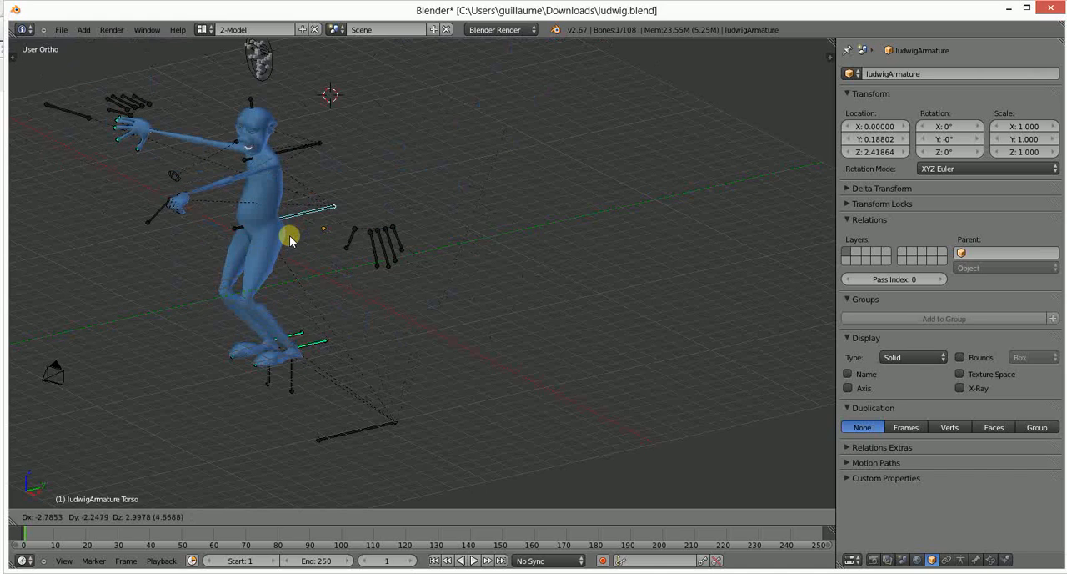
{"action": "left_click", "coordinate": [287, 238]}
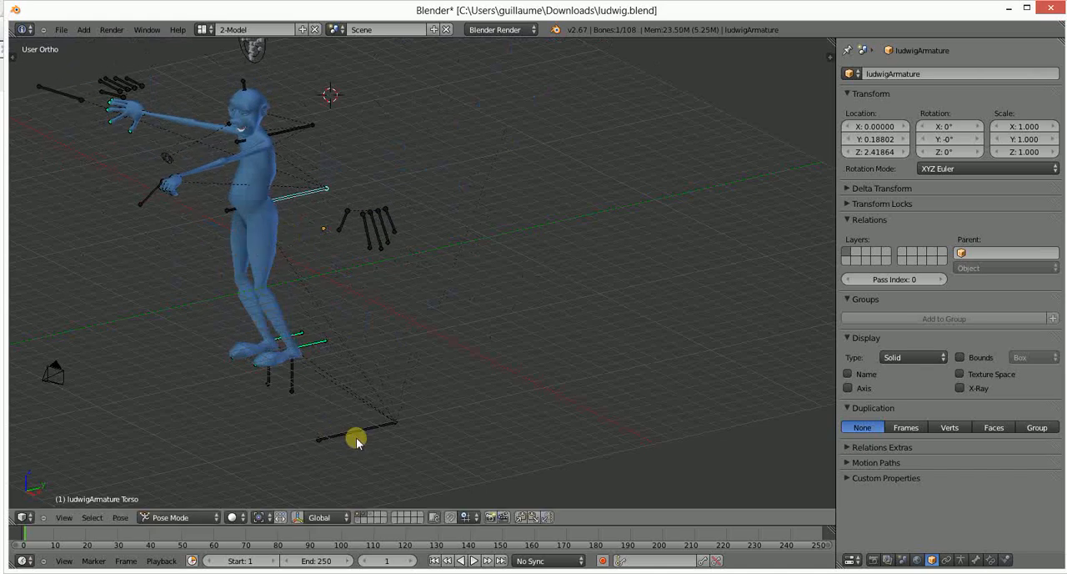
- Move the Root bone to shift the whole character upward and sideways
{"action": "right_click", "coordinate": [359, 439]}
{"action": "key", "text": "g"}
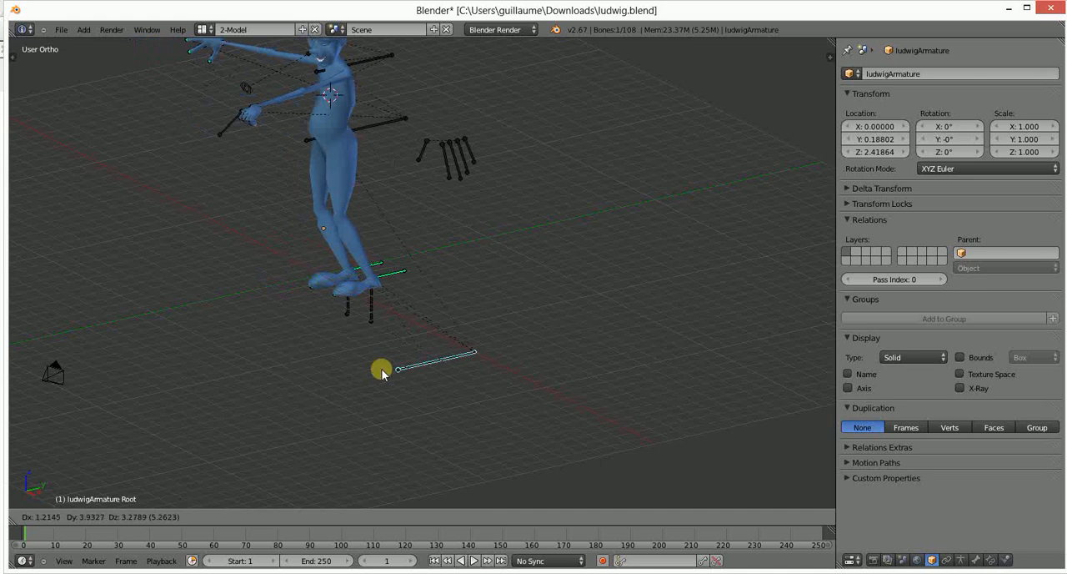
{"action": "left_click", "coordinate": [386, 385]}
- Try rotating and shrinking the whole character with the Root bone
{"action": "key", "text": "r"}
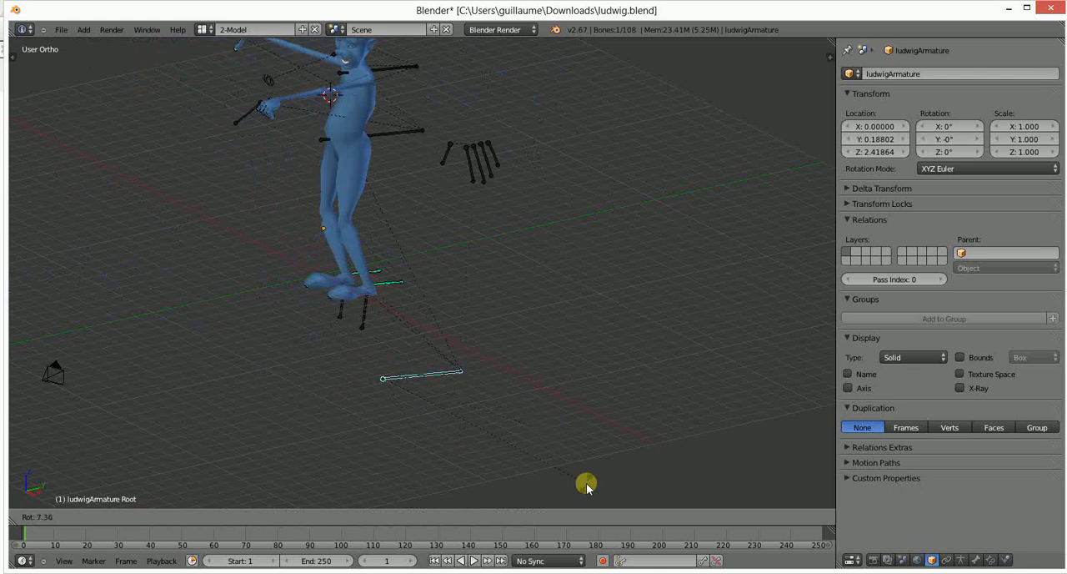
{"action": "key", "text": "s"}
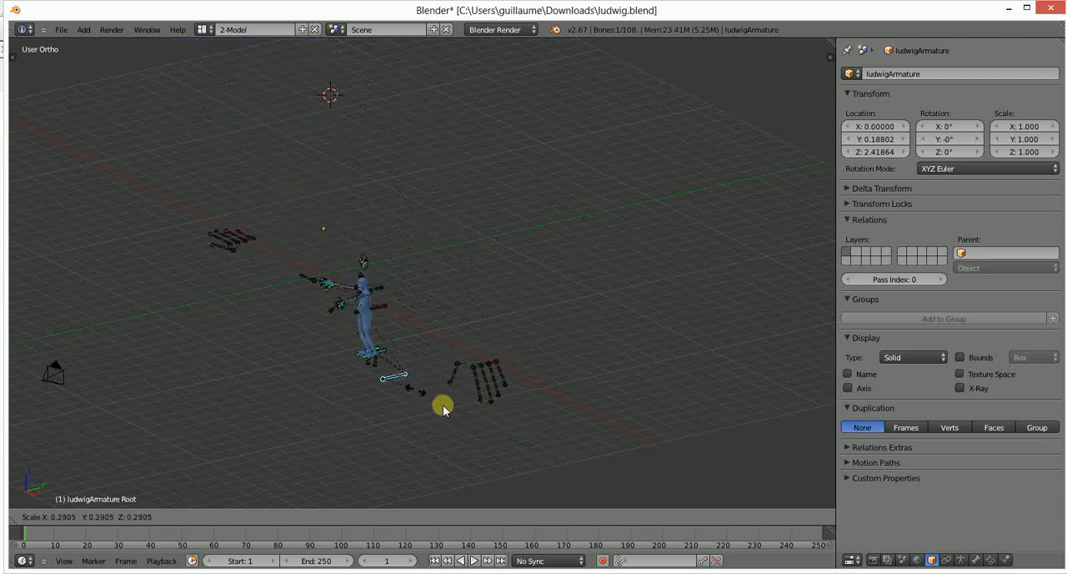
{"action": "right_click", "coordinate": [469, 423]}
- Scale the Torso bone up slightly to enlarge the body while the feet stay planted
{"action": "right_click", "coordinate": [358, 157]}
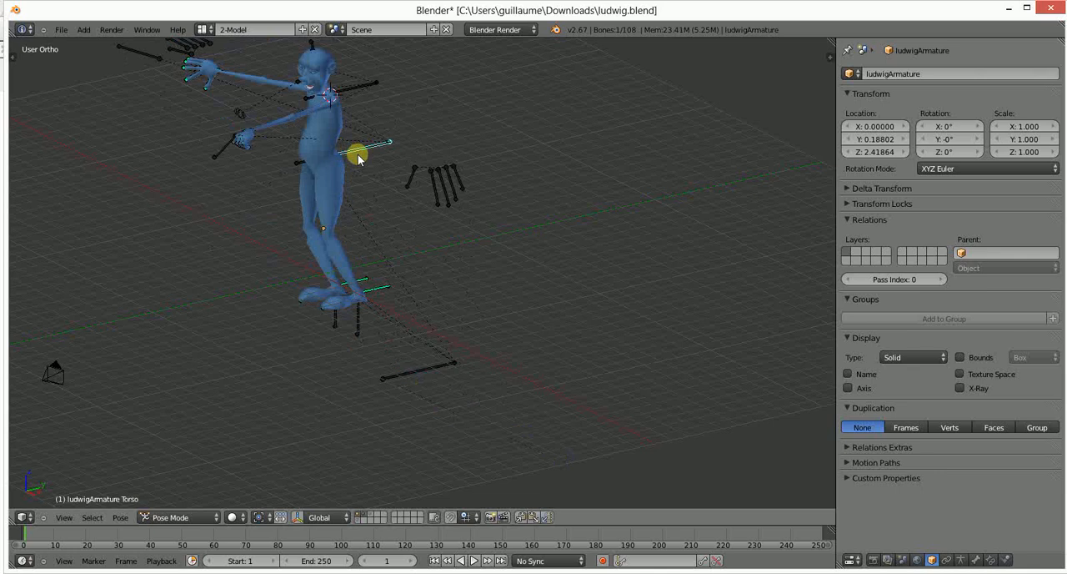
{"action": "key", "text": "s"}
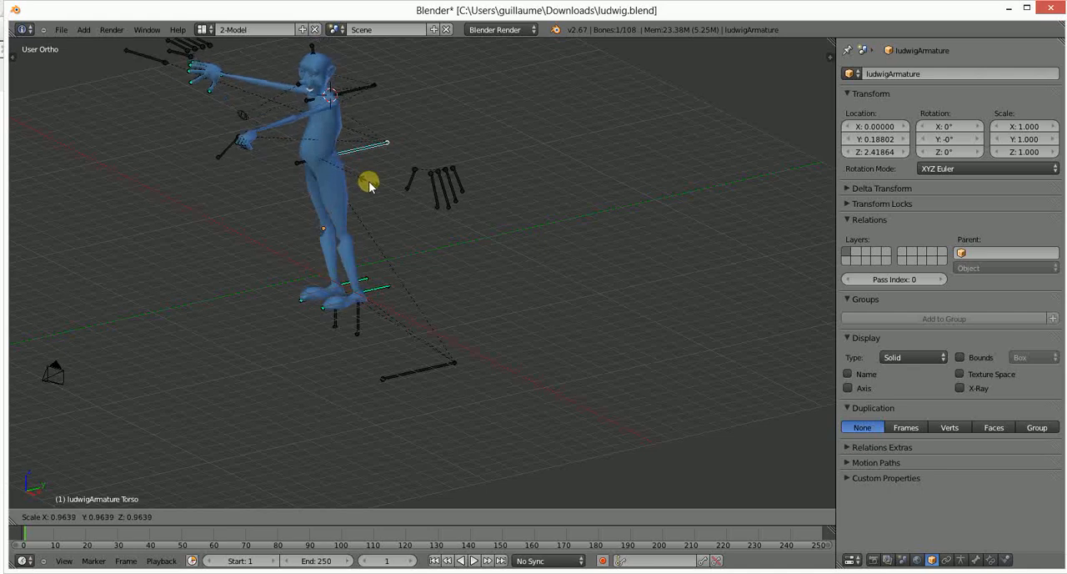
{"action": "left_click", "coordinate": [339, 187]}
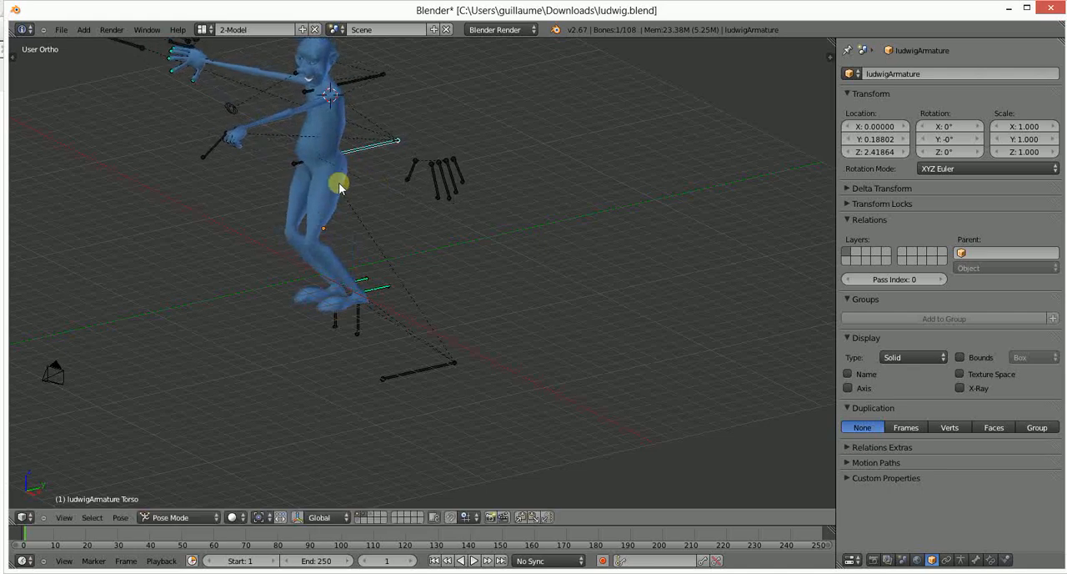
- Scale the IK_Arm.L bone and the UpperBody bone slightly to adjust the left hand and upper body
{"action": "key", "text": "s"}
{"action": "left_click", "coordinate": [241, 197]}
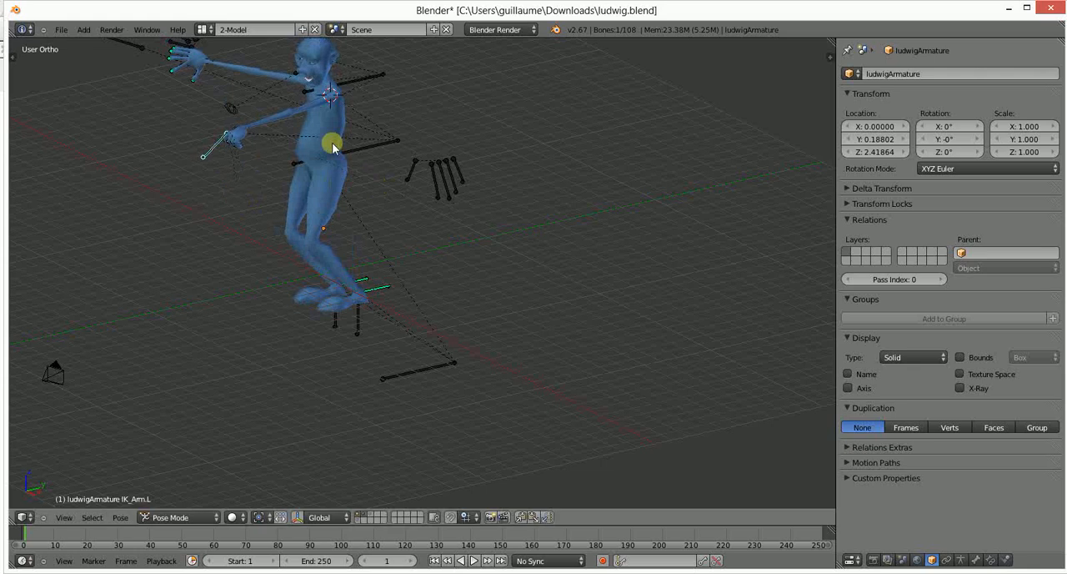
{"action": "key", "text": "s"}
{"action": "left_click", "coordinate": [368, 105]}
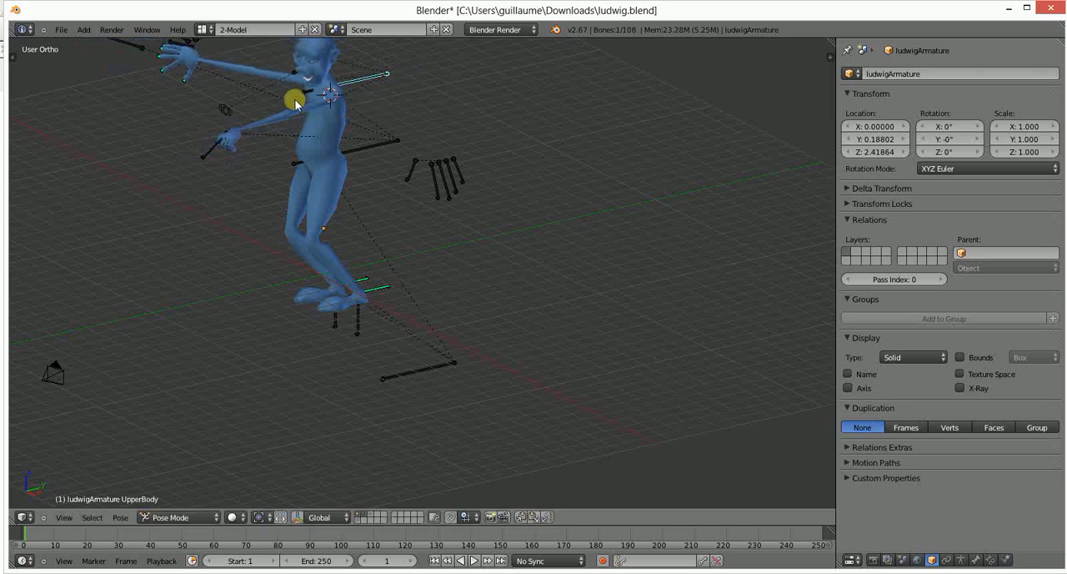
- Scale the HeadStretchControl bone above the head and the Head bone in front of the face
{"action": "middle_click_drag", "start_coordinate": [296, 102], "coordinate": [324, 133]}
{"action": "scroll", "coordinate": [323, 130], "scroll_direction": "down", "scroll_amount": 2}
{"action": "right_click", "coordinate": [359, 130]}
{"action": "key", "text": "s"}
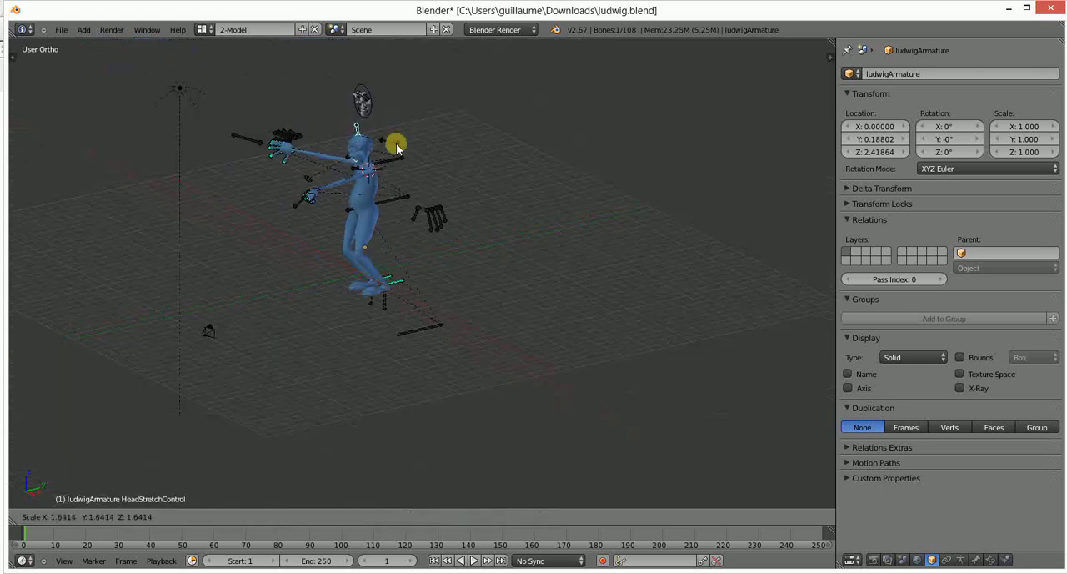
{"action": "left_click", "coordinate": [382, 143]}
{"action": "scroll", "coordinate": [353, 137], "scroll_direction": "up", "scroll_amount": 2}
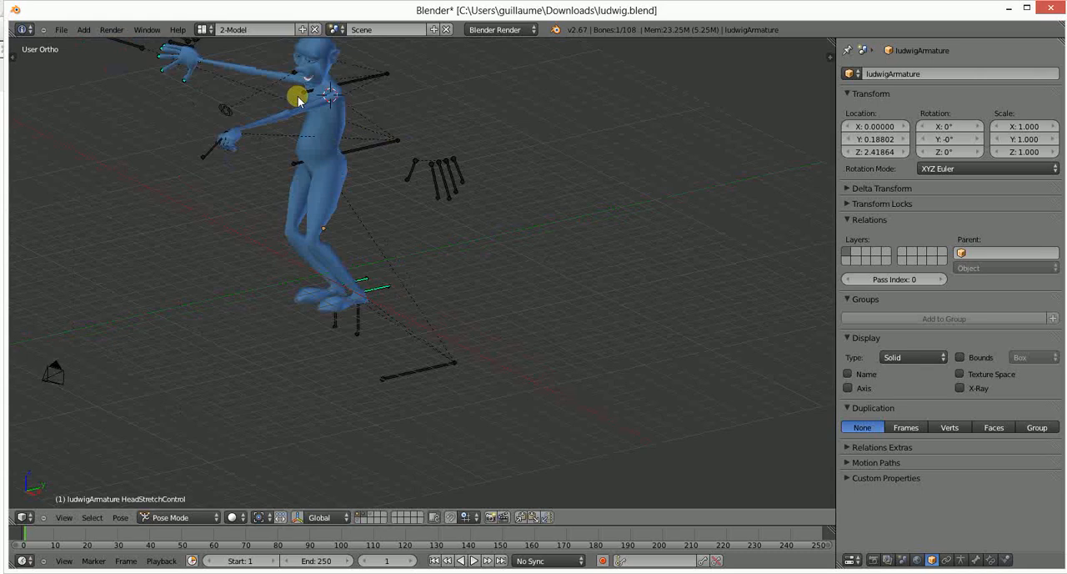
{"action": "right_click", "coordinate": [326, 105]}
{"action": "key", "text": "s"}
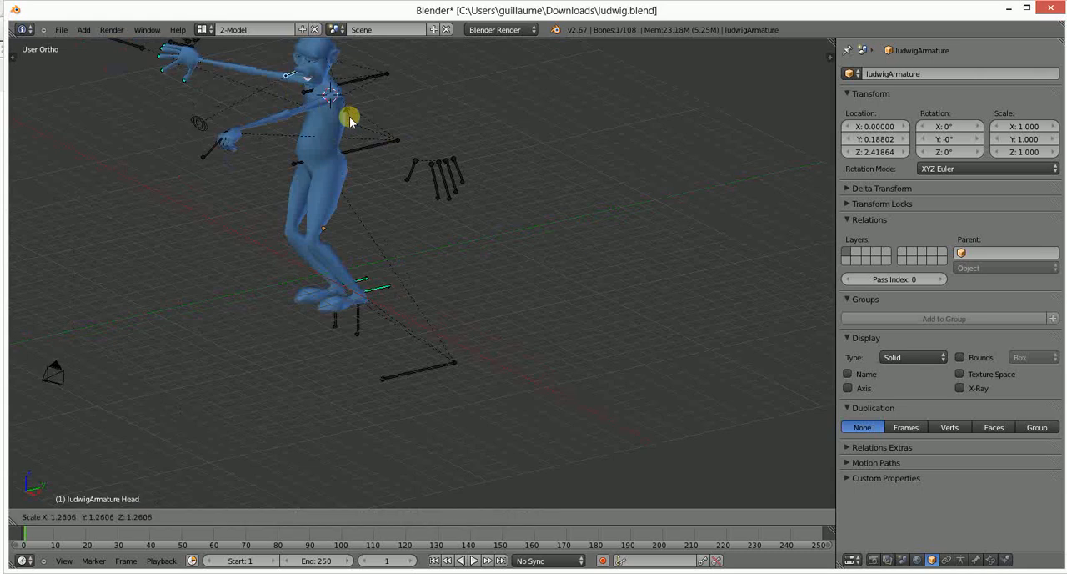
{"action": "left_click", "coordinate": [337, 120]}
- Examine the left foot controls by selecting the Foot_Root.L and Ball_Heel_Rotation.L bones
{"action": "scroll", "coordinate": [360, 119], "scroll_direction": "down", "scroll_amount": 1}
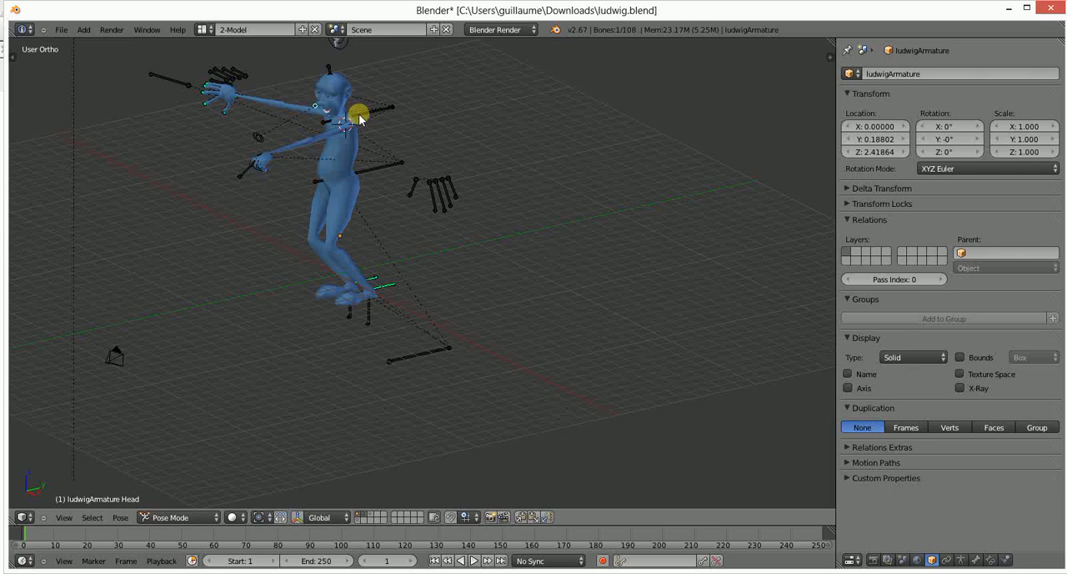
{"action": "middle_click_drag", "start_coordinate": [359, 119], "coordinate": [361, 195]}
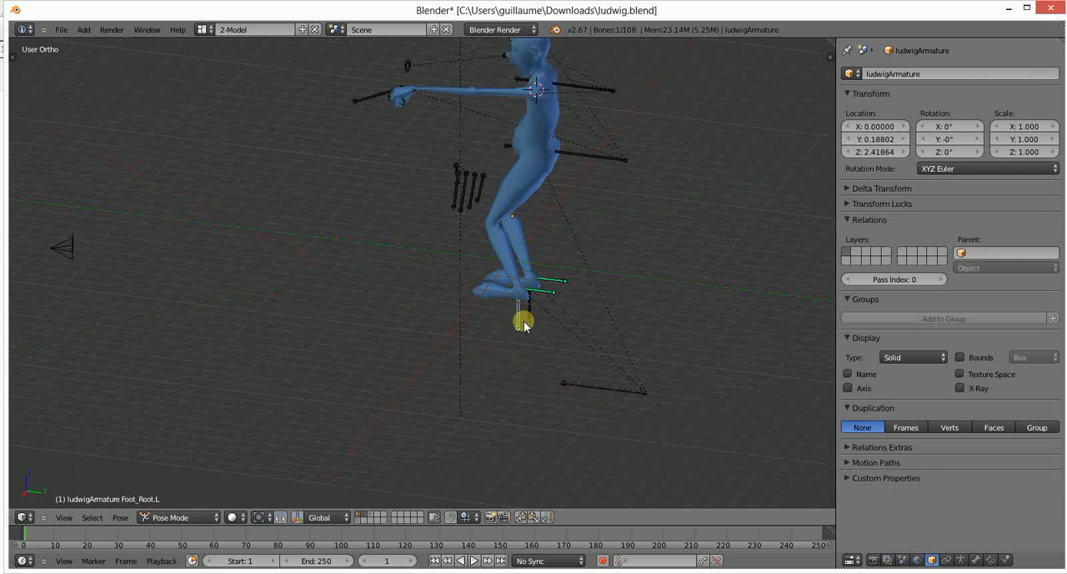
{"action": "right_click", "coordinate": [540, 293]}
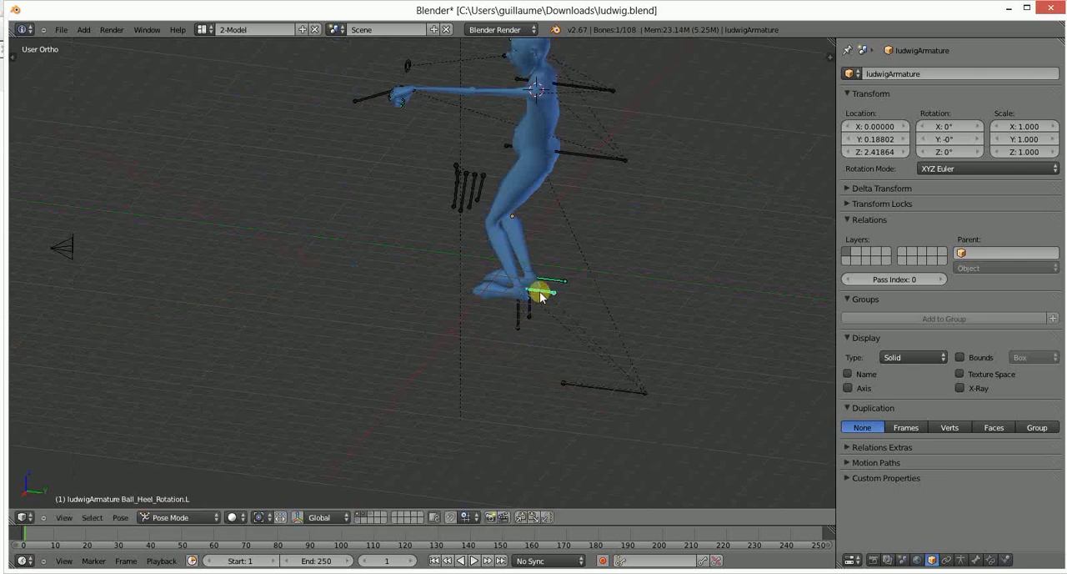
{"action": "middle_click_drag", "start_coordinate": [548, 305], "coordinate": [602, 236]}
{"action": "scroll", "coordinate": [221, 210], "scroll_direction": "up", "scroll_amount": 4}
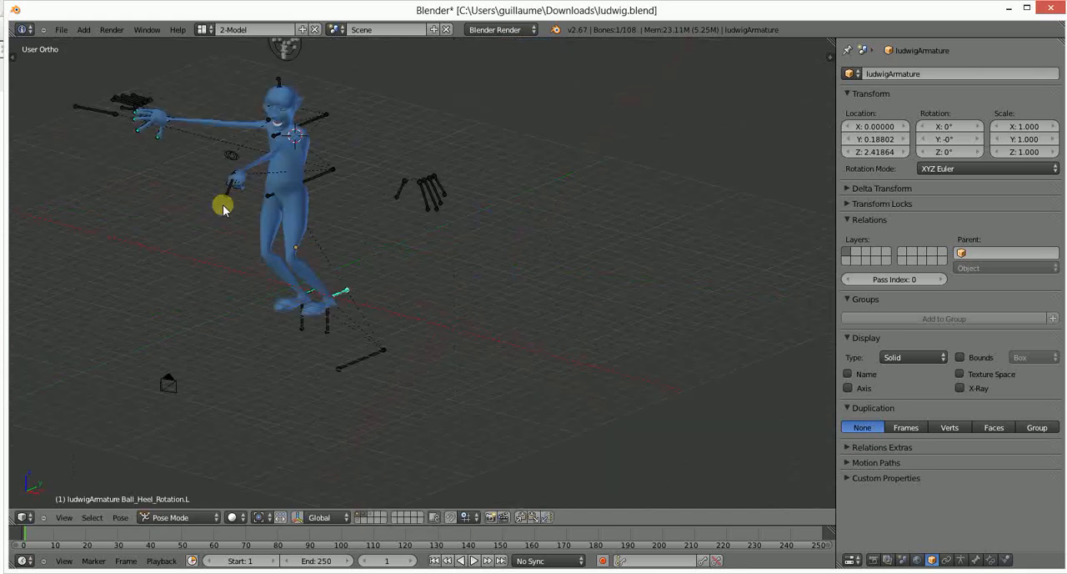
- Scale the Torso bone down to shrink the character's body
{"action": "right_click", "coordinate": [259, 146]}
{"action": "key", "text": "s"}
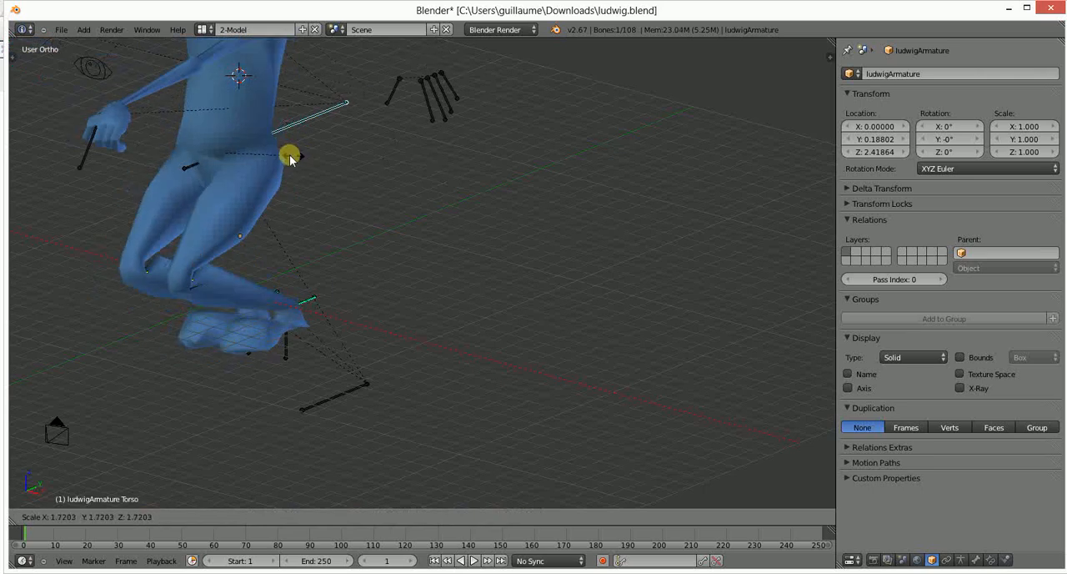
{"action": "scroll", "coordinate": [275, 162], "scroll_direction": "down", "scroll_amount": 4}
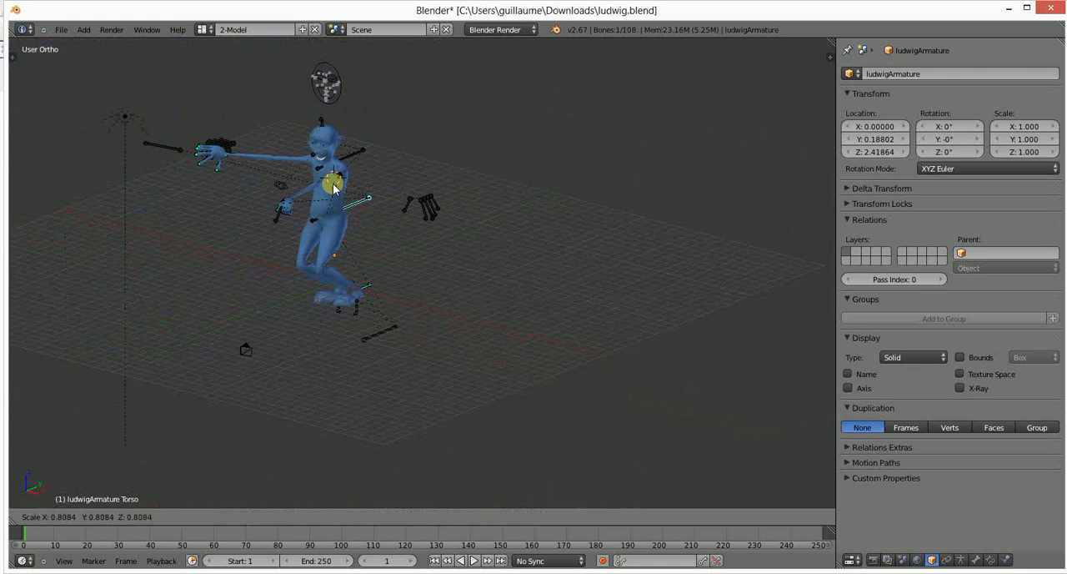
{"action": "left_click", "coordinate": [326, 191]}
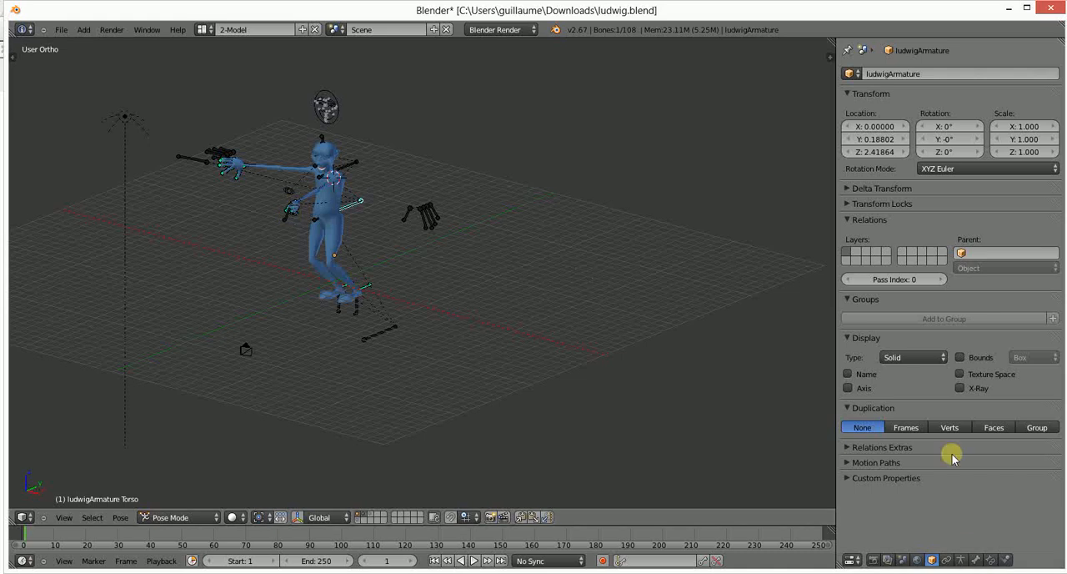
{"action": "left_click", "coordinate": [963, 552]}
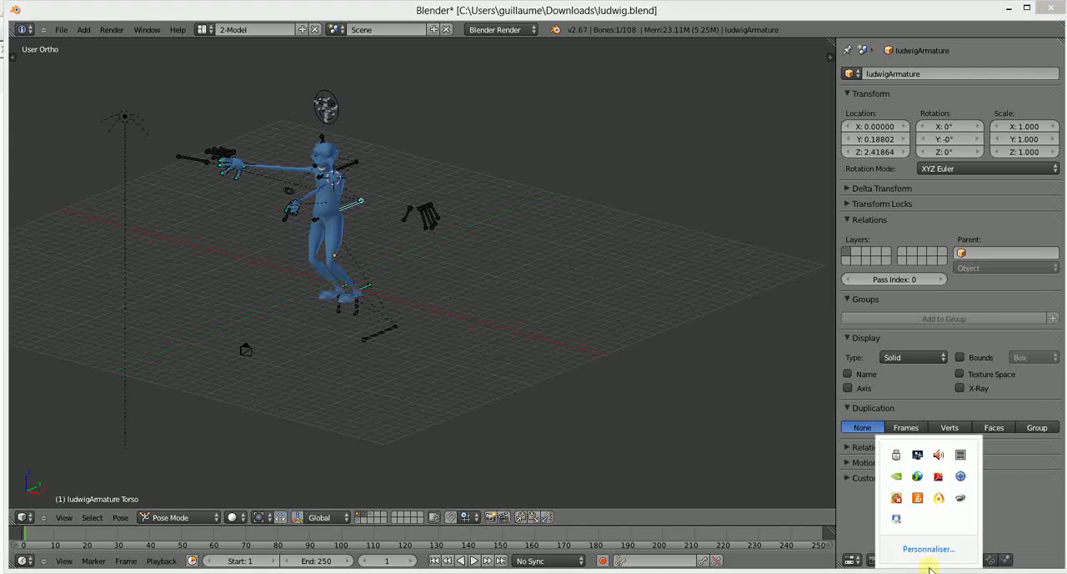